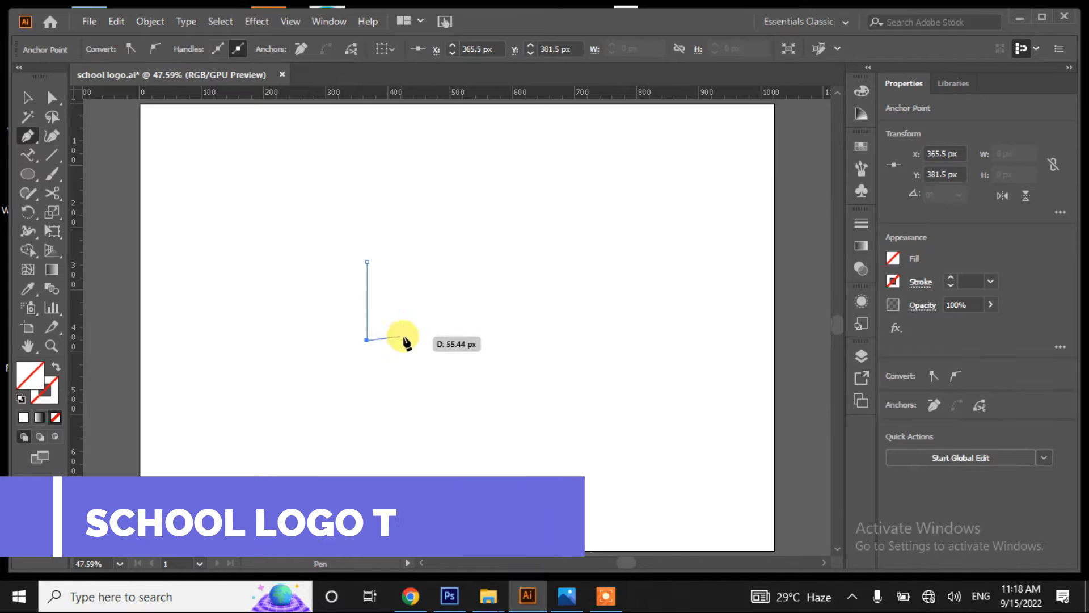
# - Complete the book page outline with the Pen tool, about 108 by 171 px, with straight sides and curved upper and lower edges
pyautogui.moveTo(447, 403); pyautogui.dragTo(448, 405)
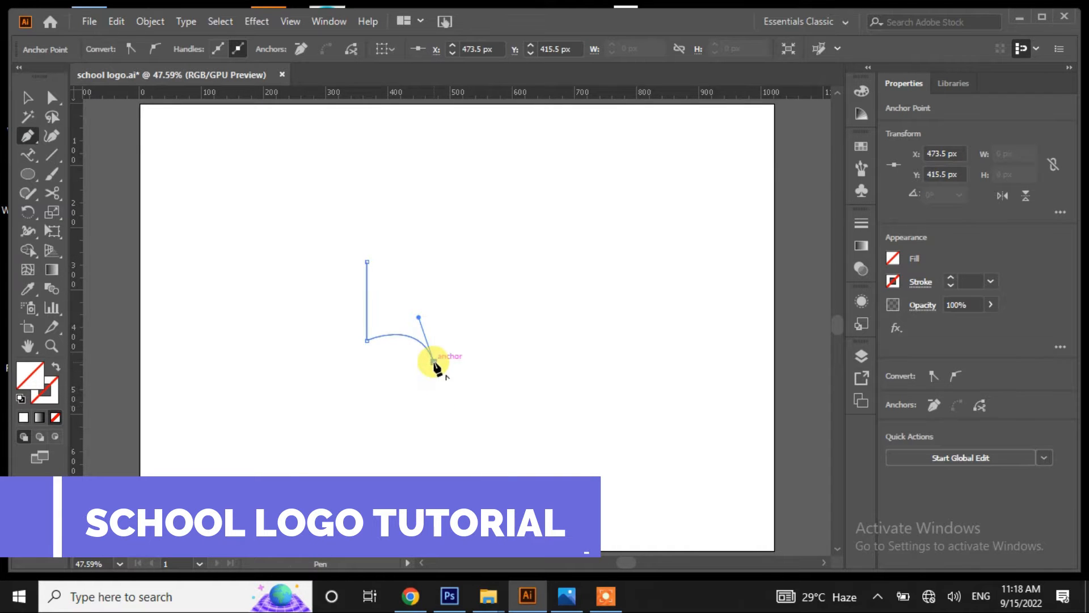
pyautogui.click(434, 361)
pyautogui.click(434, 280)
pyautogui.moveTo(367, 262)
pyautogui.mouseDown()
pyautogui.moveTo(365, 251)
pyautogui.moveTo(366, 265)
pyautogui.moveTo(336, 283)
pyautogui.mouseUp()
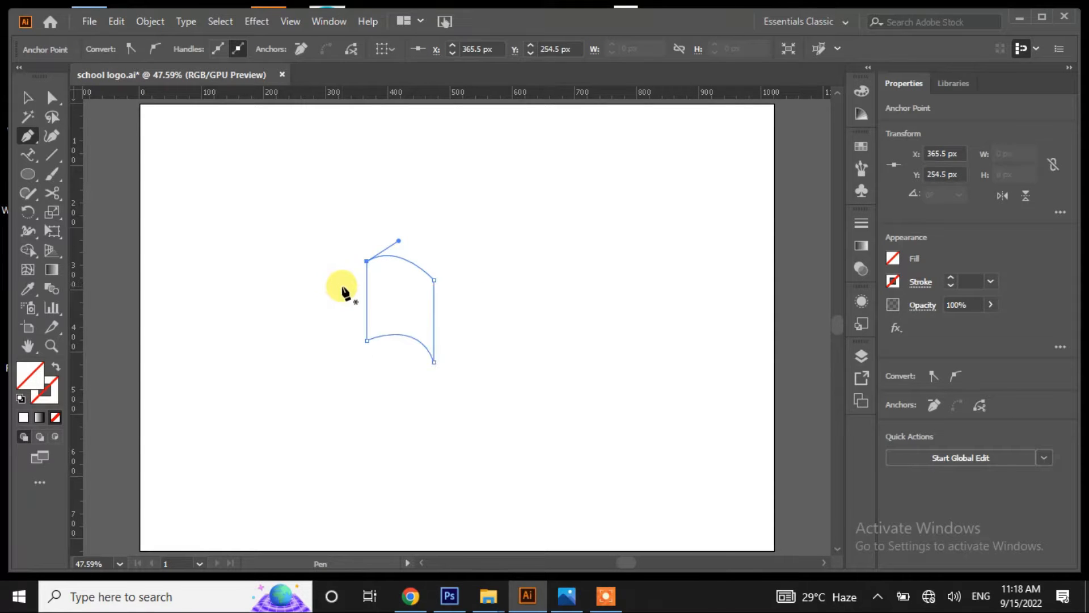
pyautogui.click(27, 98)
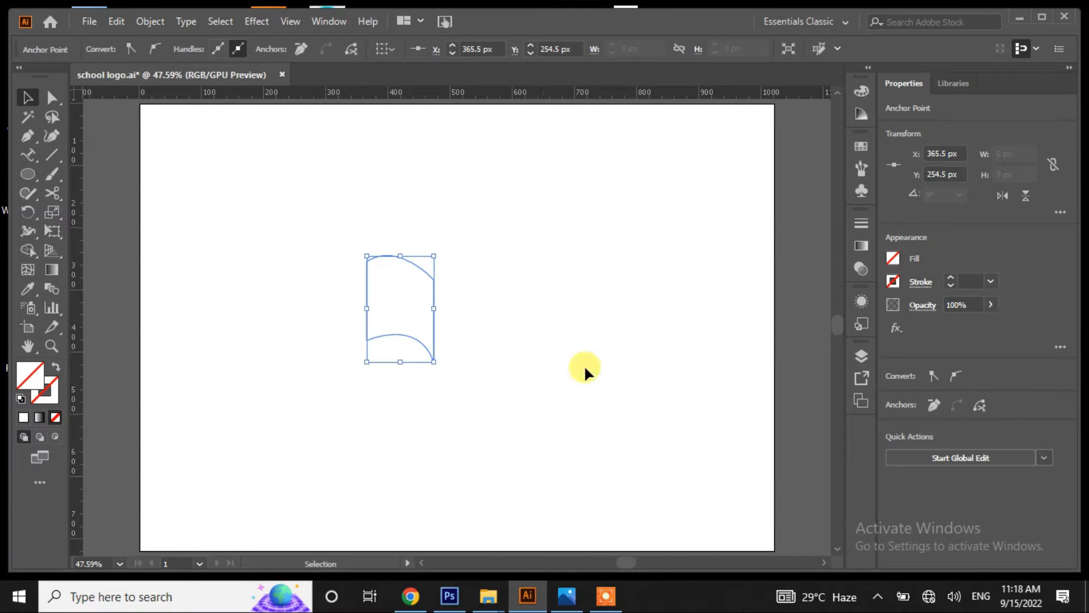
# - Fill the book page shape with turquoise
pyautogui.doubleClick(32, 377)
pyautogui.click(561, 290)
pyautogui.click(514, 218)
pyautogui.click(716, 196)
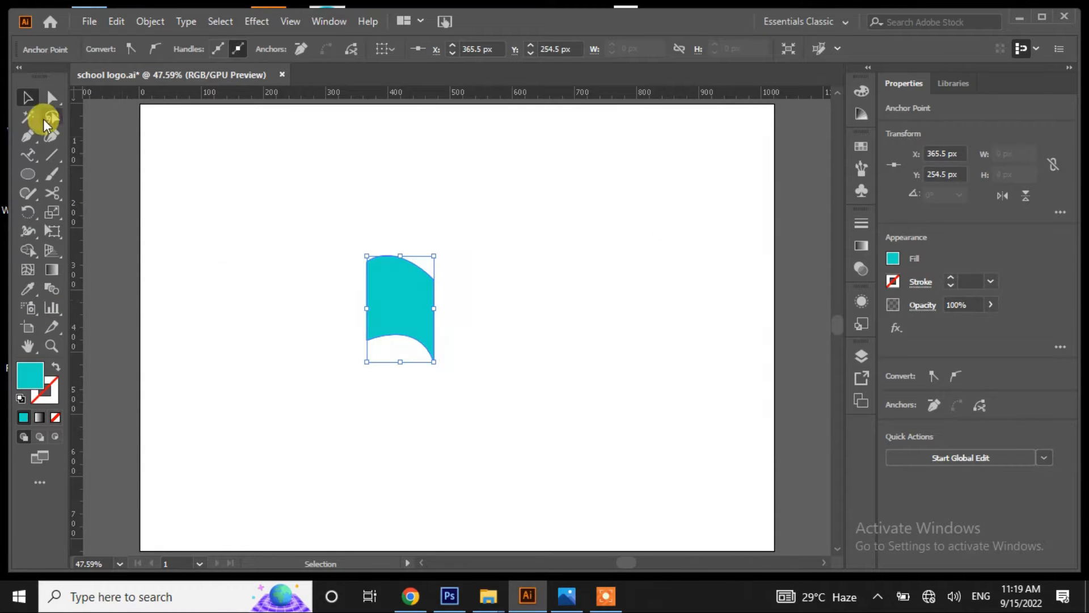
pyautogui.click(213, 226)
# - Shear the page with Free Transform so its upper edge leans slightly right, making it about 118 px wide
pyautogui.click(387, 306)
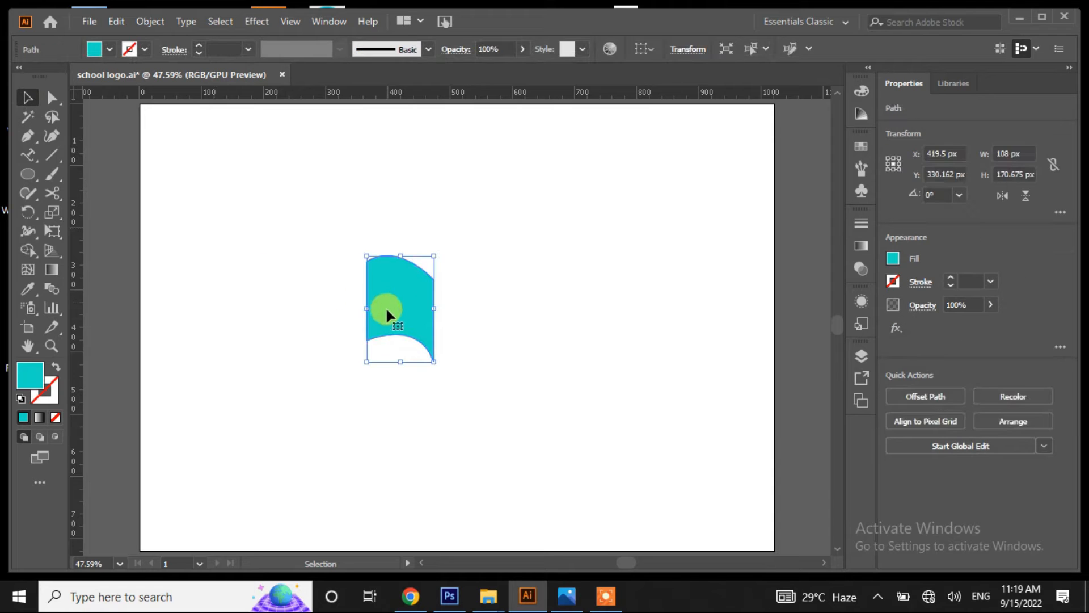
pyautogui.click(334, 315)
pyautogui.click(366, 262)
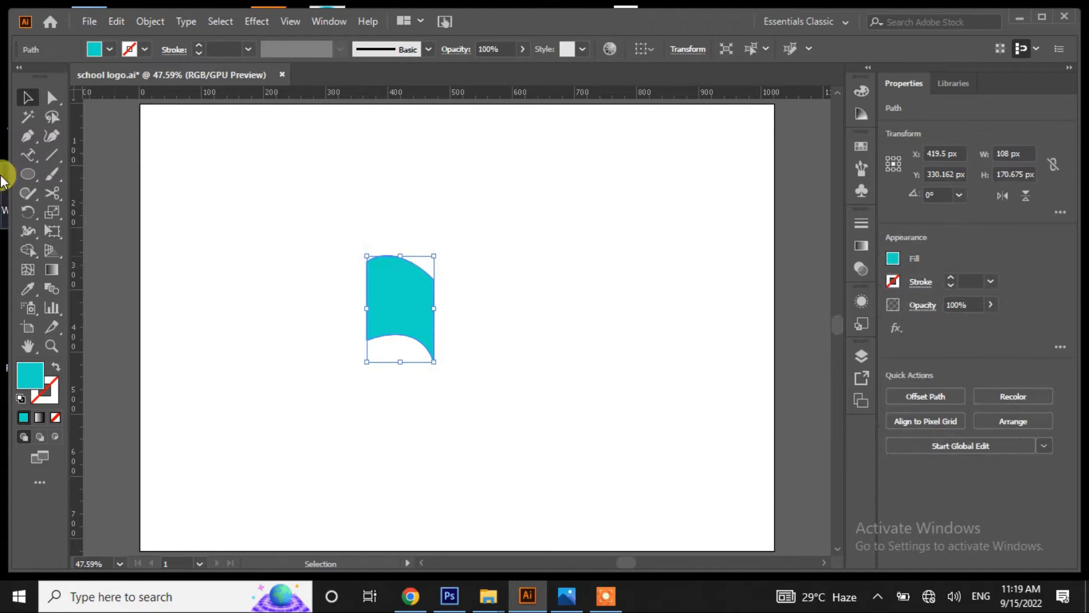
pyautogui.click(53, 230)
pyautogui.moveTo(401, 255); pyautogui.dragTo(409, 254)
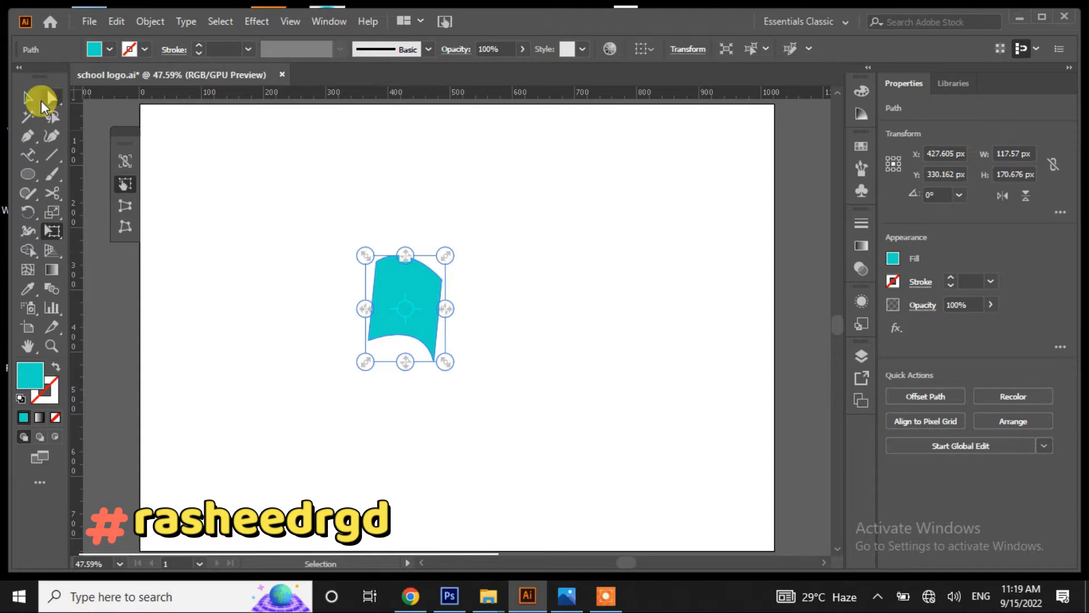
pyautogui.click(30, 98)
pyautogui.click(229, 305)
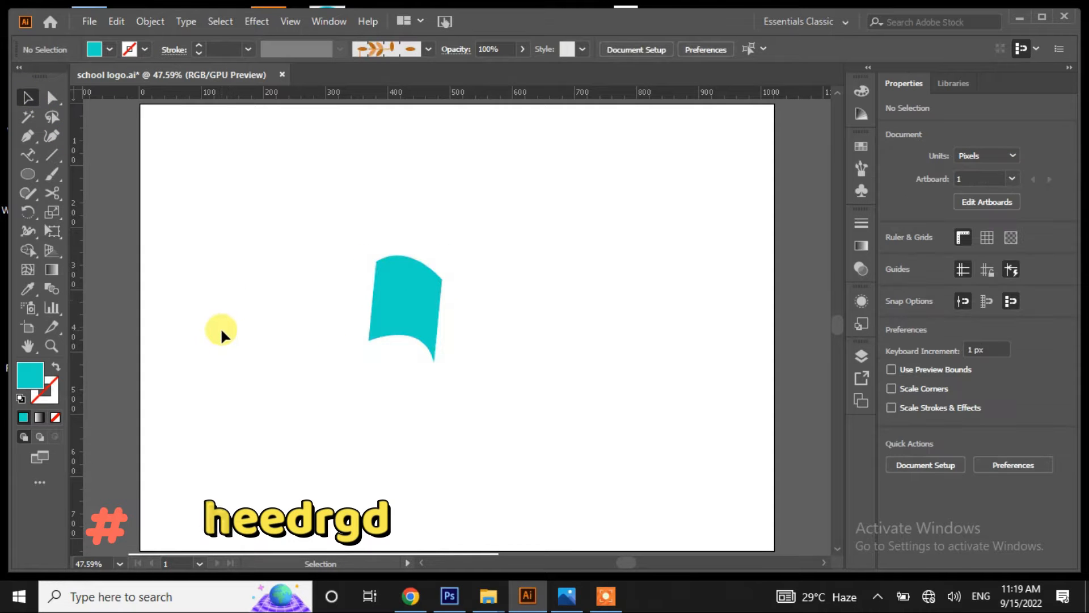
# - Draw a turquoise cover strip along the page's left and lower edges with the Pen tool, leaving a thin curved white gap
pyautogui.click(27, 136)
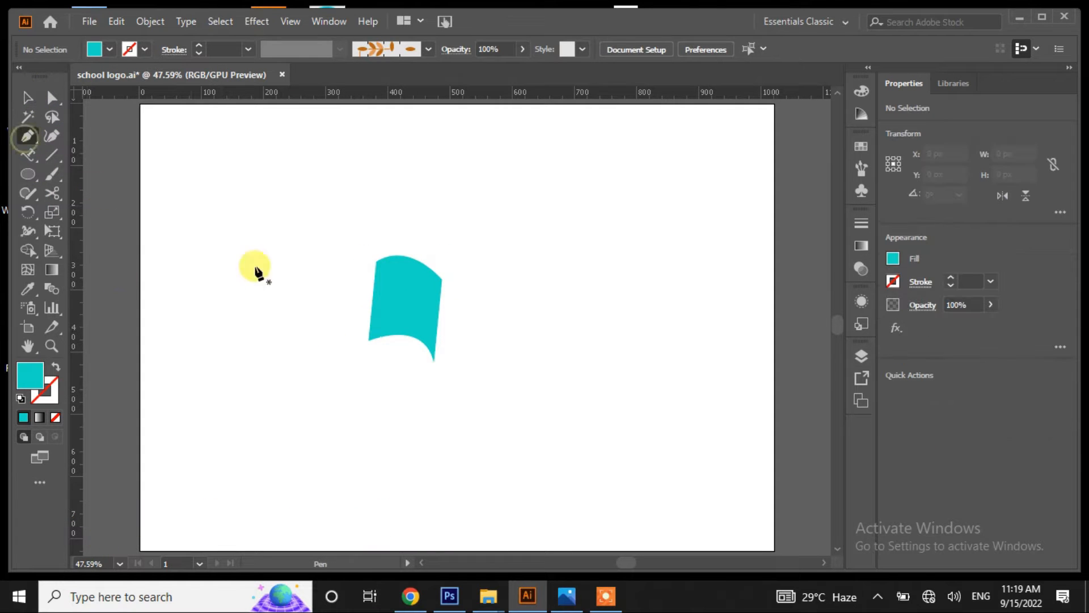
pyautogui.click(368, 266)
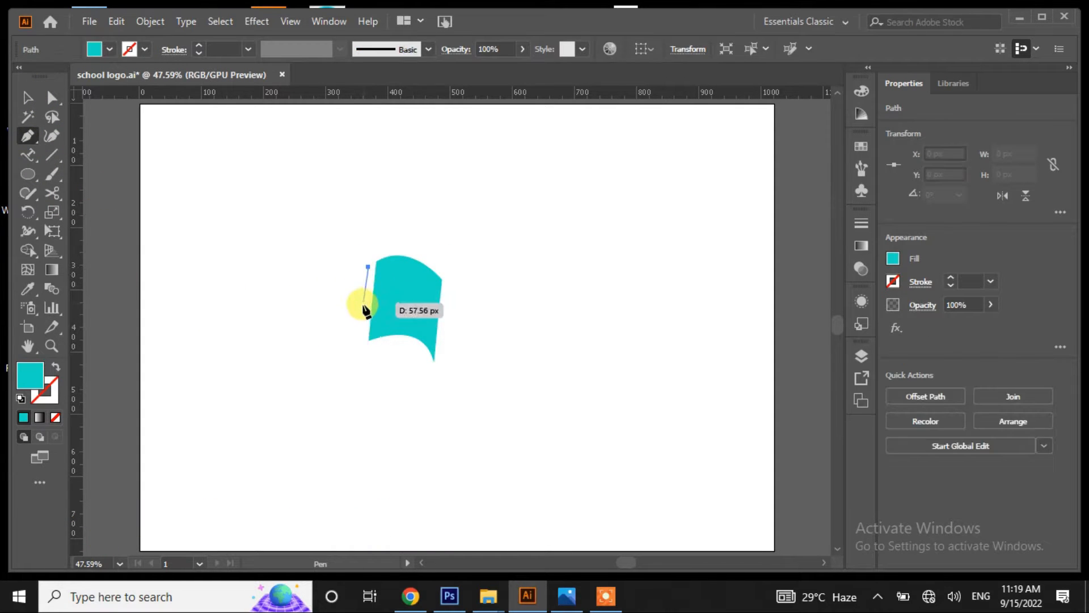
pyautogui.click(360, 347)
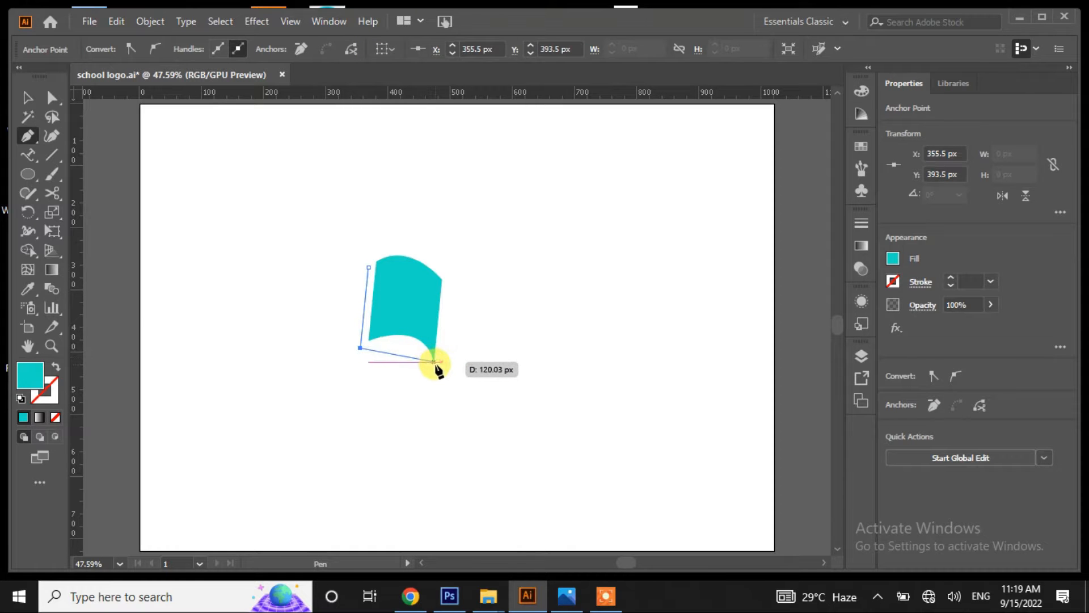
pyautogui.moveTo(437, 405); pyautogui.dragTo(438, 407)
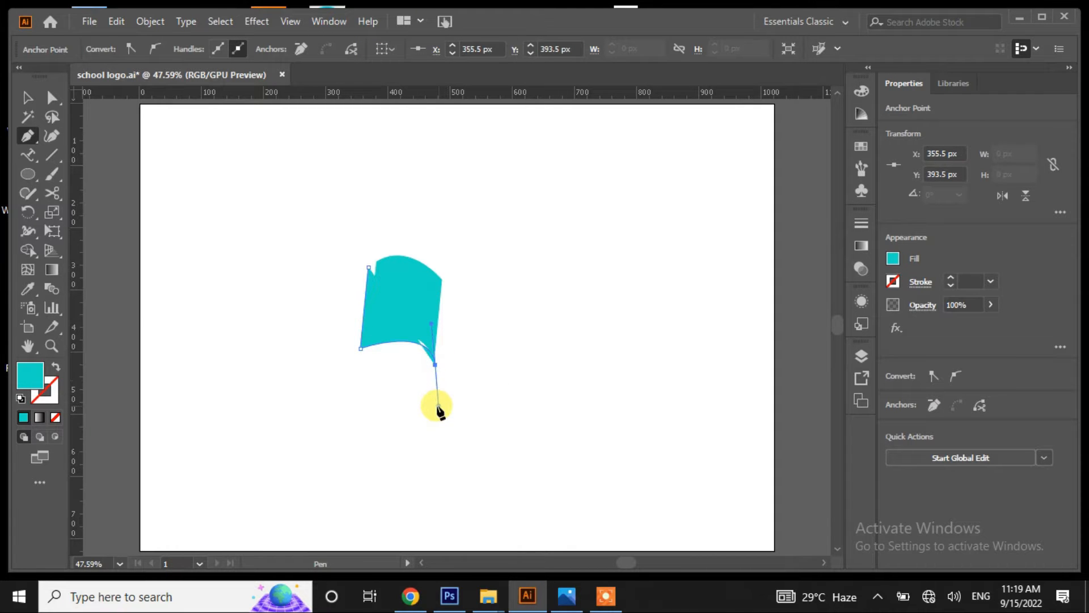
pyautogui.click(436, 365)
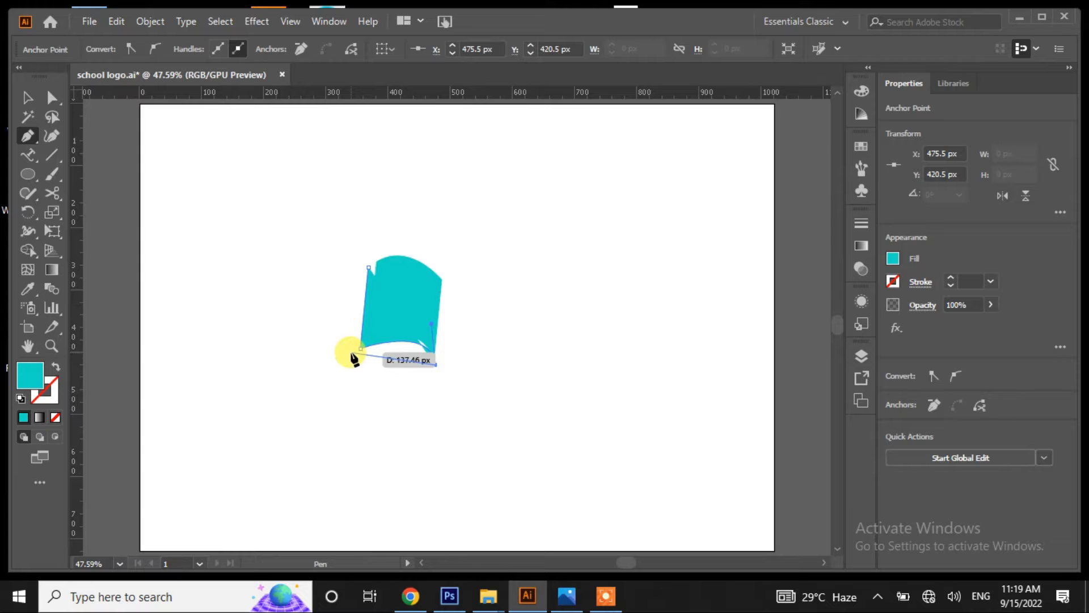
pyautogui.click(350, 352)
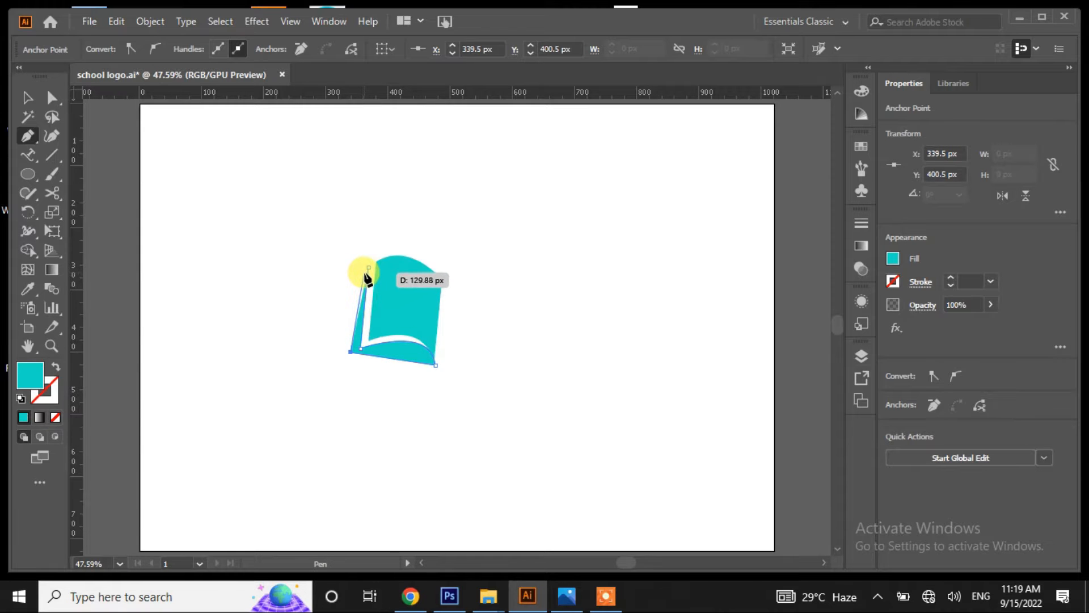
pyautogui.click(368, 271)
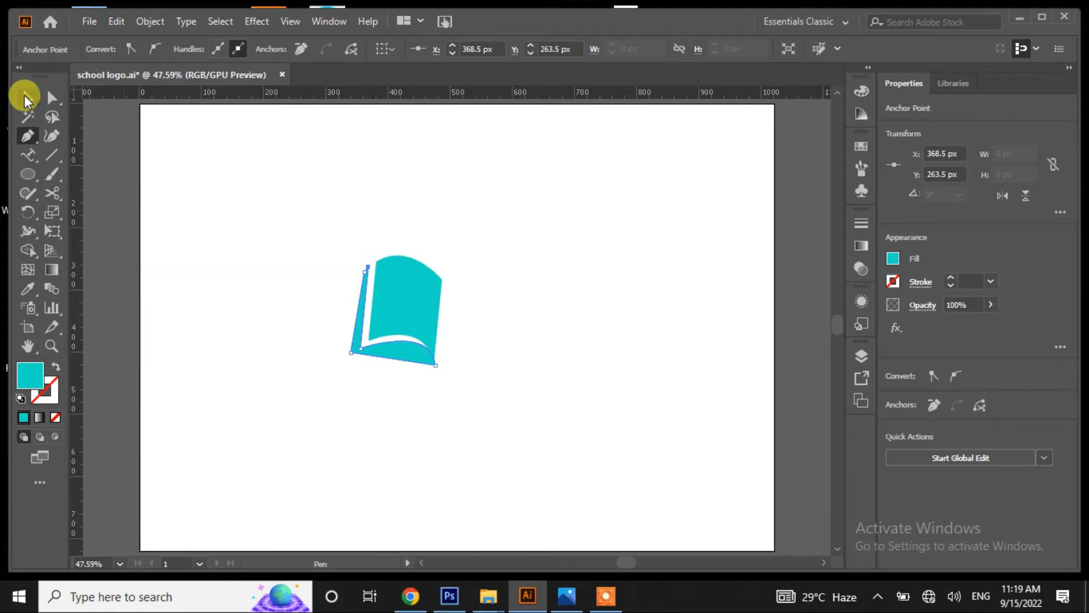
pyautogui.click(22, 97)
pyautogui.click(318, 410)
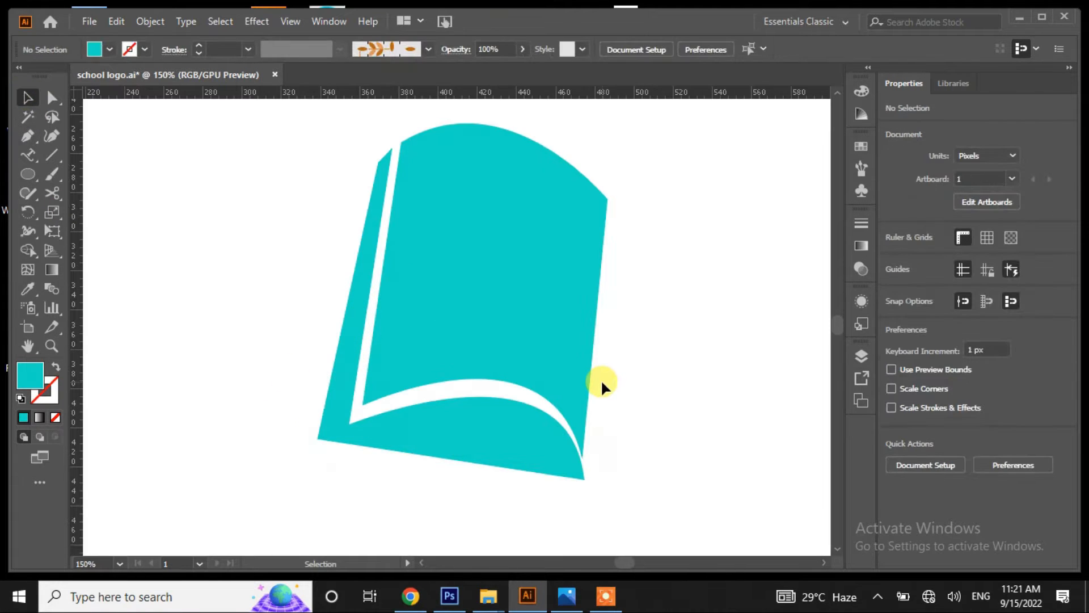
# - Rotate the page and cover strip together slightly until the page's right edge stands vertical
pyautogui.hotkey('ctrl', '0')
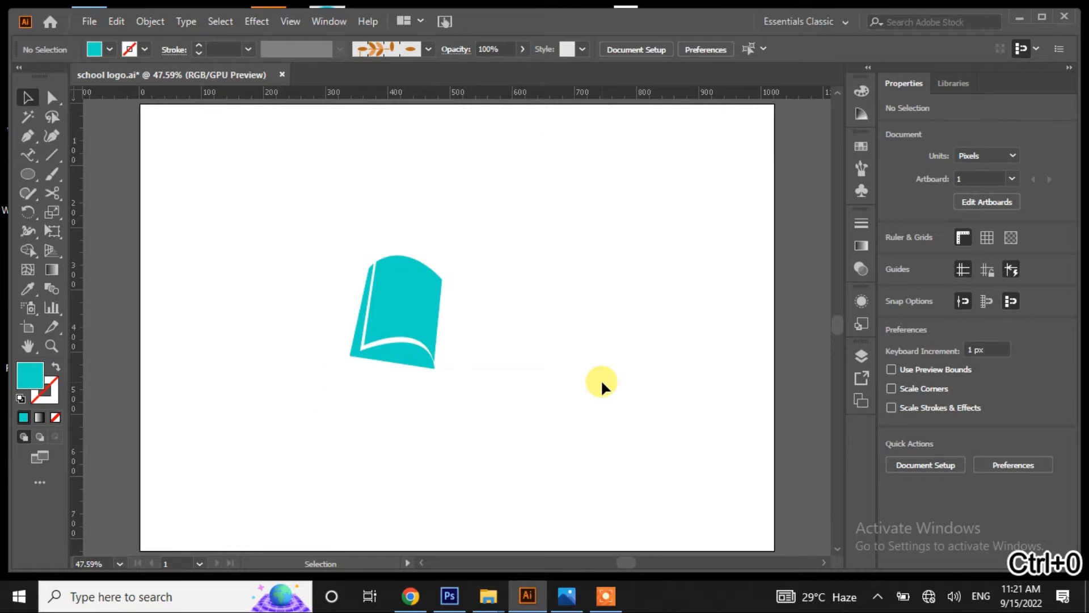
pyautogui.moveTo(484, 249); pyautogui.dragTo(384, 401)
pyautogui.moveTo(447, 376); pyautogui.dragTo(461, 373)
pyautogui.click(425, 424)
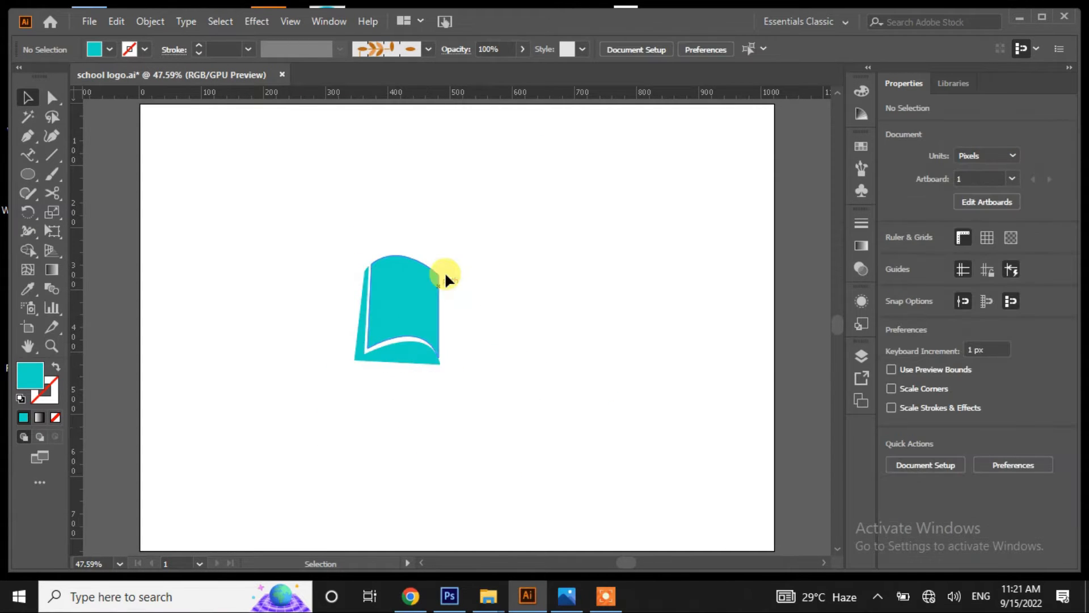
# - Create a mirrored copy of the half book with Reflect and place it against the right side to form an open book
pyautogui.click(406, 296)
pyautogui.rightClick(406, 297)
pyautogui.moveTo(467, 483)
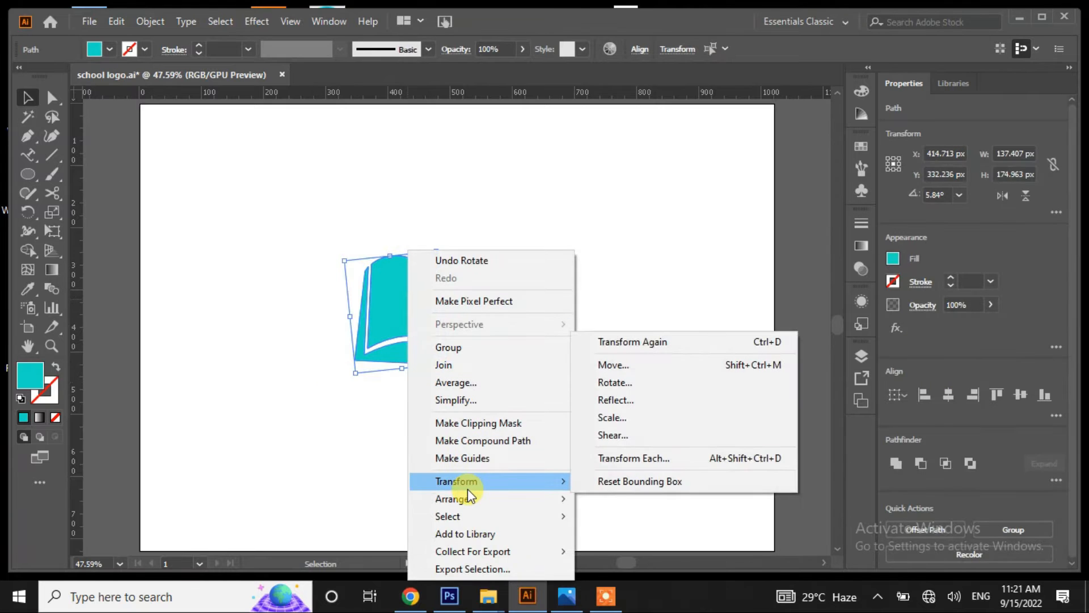
pyautogui.click(662, 400)
pyautogui.click(459, 397)
pyautogui.moveTo(408, 322); pyautogui.dragTo(485, 314)
pyautogui.click(501, 426)
# - Move the complete open book toward the artboard's centre and group its parts
pyautogui.moveTo(545, 244); pyautogui.dragTo(314, 392)
pyautogui.moveTo(435, 354); pyautogui.dragTo(472, 347)
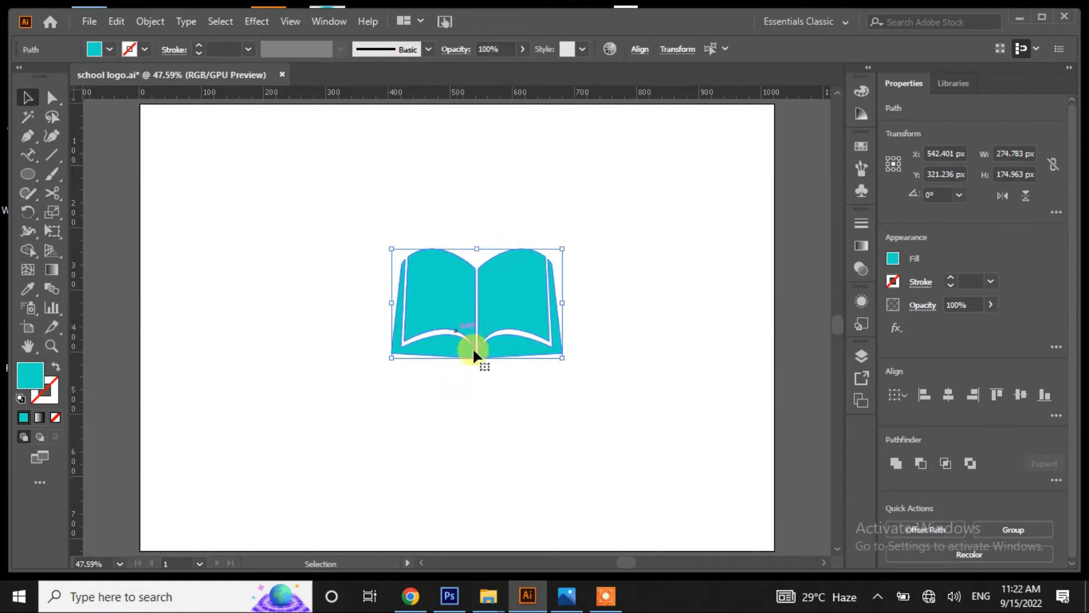
pyautogui.click(1013, 529)
pyautogui.click(559, 437)
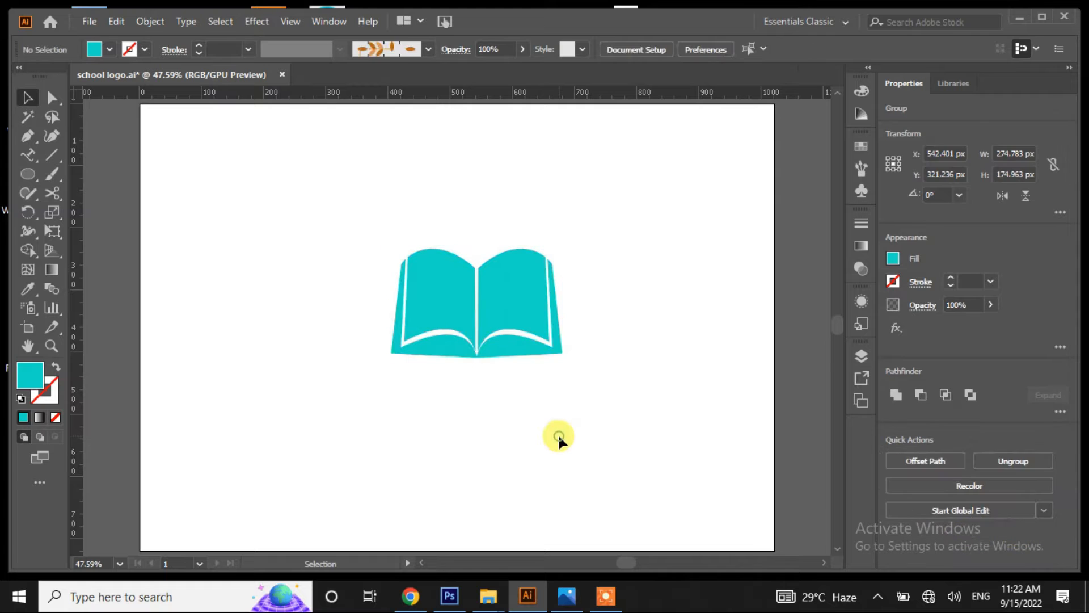
# - Draw a turquoise square left of the book and rotate it 45° into a diamond about 219 px wide
pyautogui.moveTo(27, 179); pyautogui.dragTo(65, 172)
pyautogui.moveTo(211, 212); pyautogui.dragTo(308, 308)
pyautogui.moveTo(315, 206); pyautogui.dragTo(342, 260)
pyautogui.click(28, 98)
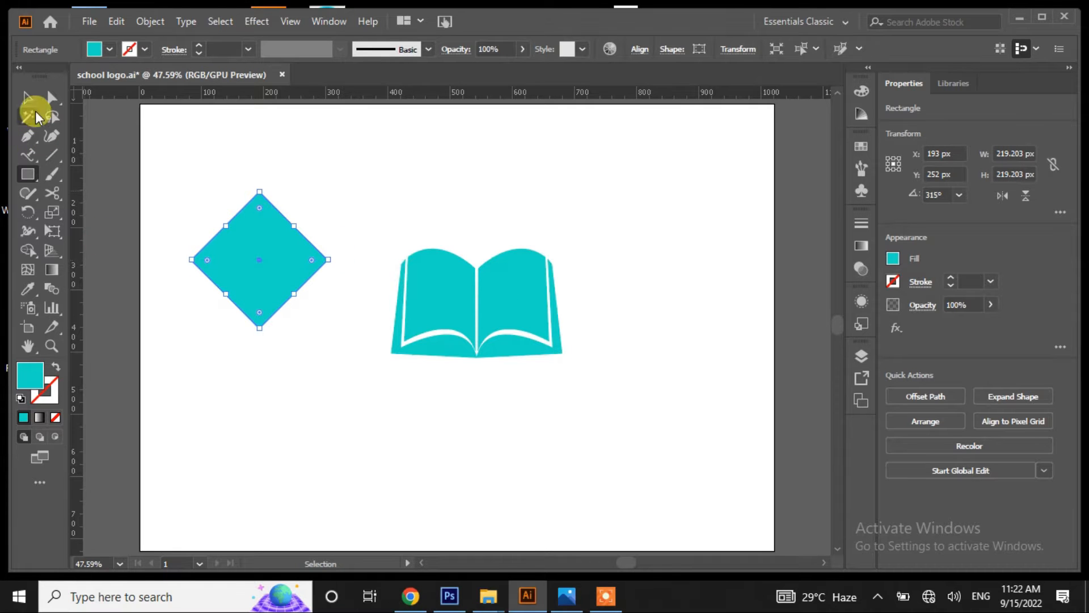
# - Flatten the diamond by moving its lower and upper corner points inward to form the graduation cap's top
pyautogui.click(52, 98)
pyautogui.moveTo(260, 329); pyautogui.dragTo(258, 287)
pyautogui.moveTo(259, 193); pyautogui.dragTo(261, 223)
pyautogui.click(288, 346)
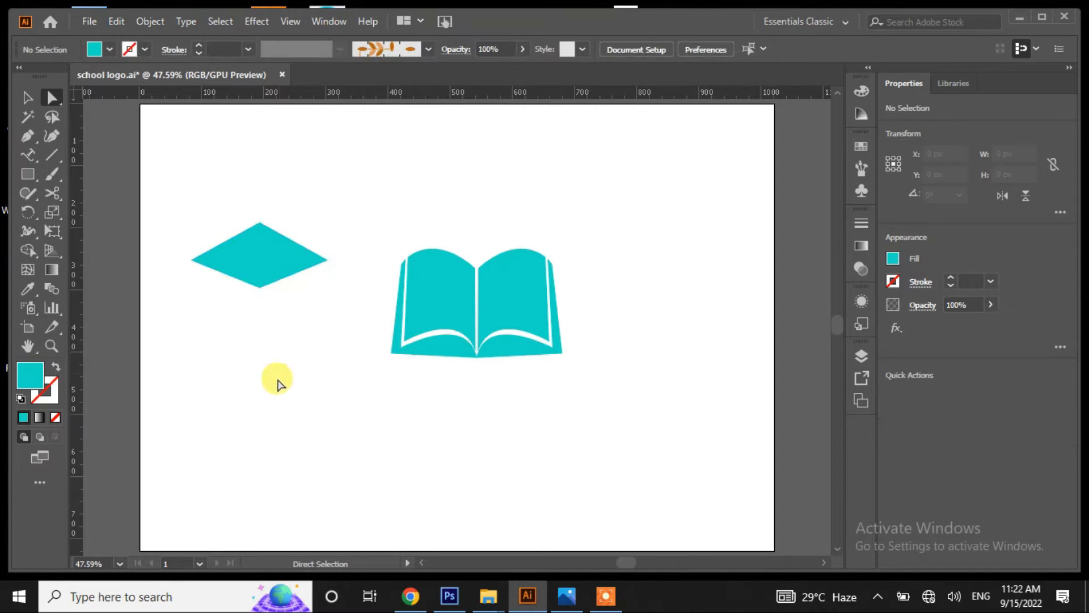
# - Draw a turquoise rectangle as the cap's base and centre it over the lower part of the flattened diamond
pyautogui.moveTo(31, 176); pyautogui.dragTo(63, 178)
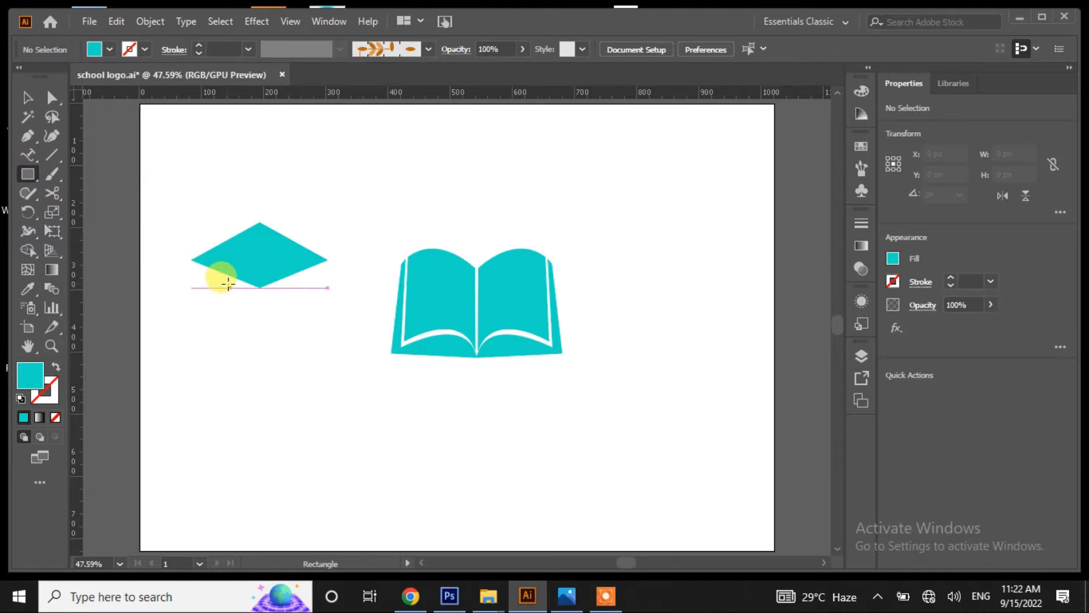
pyautogui.moveTo(226, 274)
pyautogui.mouseDown()
pyautogui.moveTo(293, 299)
pyautogui.moveTo(298, 287)
pyautogui.moveTo(220, 286)
pyautogui.mouseUp()
pyautogui.press('v')
pyautogui.moveTo(242, 327); pyautogui.dragTo(253, 278)
pyautogui.click(627, 421)
pyautogui.click(253, 326)
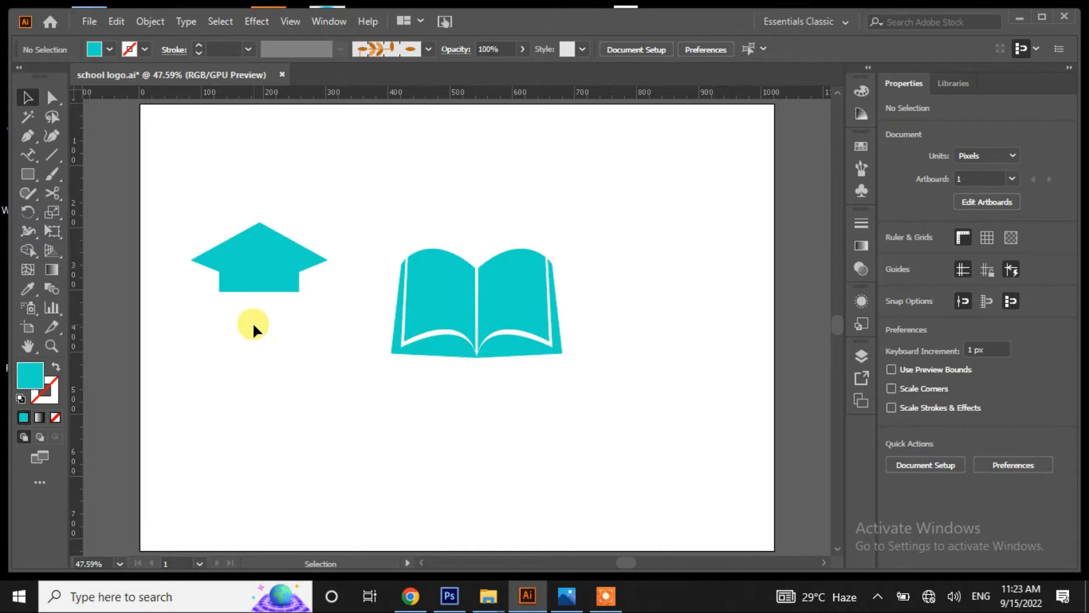
# - Bend the lower edge of the cap's base into a shallow upward arc with the Anchor Point tool
pyautogui.moveTo(26, 138); pyautogui.dragTo(68, 193)
pyautogui.moveTo(257, 287); pyautogui.dragTo(263, 311)
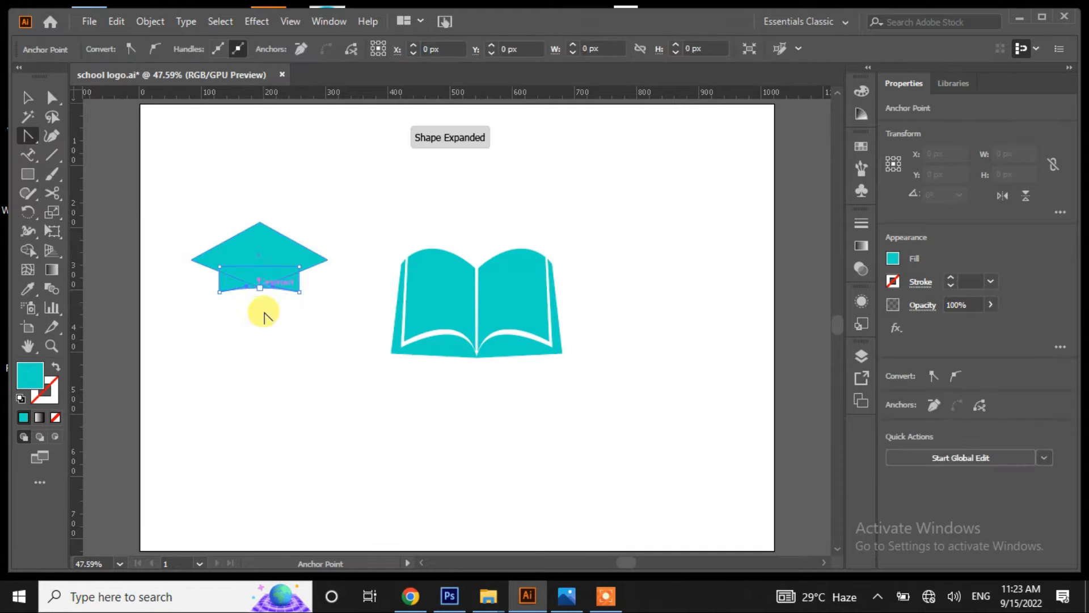
pyautogui.click(27, 100)
pyautogui.click(248, 384)
# - Draw a 50 px turquoise circle below the cap and a 59 px vertical line just above the circle
pyautogui.press('l')
pyautogui.moveTo(231, 368); pyautogui.dragTo(263, 399)
pyautogui.moveTo(30, 137); pyautogui.dragTo(91, 136)
pyautogui.click(247, 327)
pyautogui.click(248, 363)
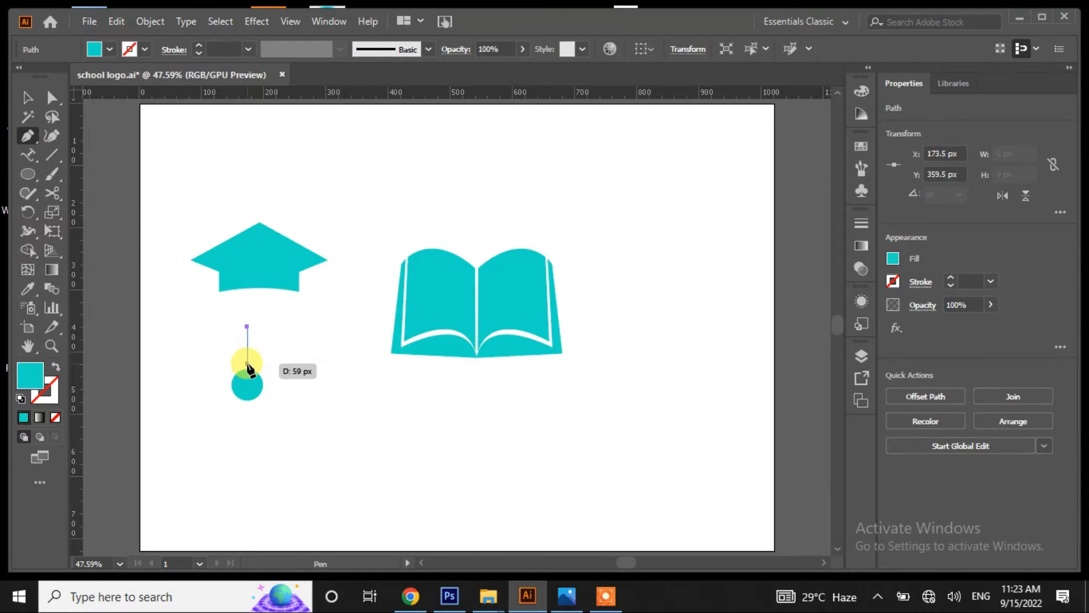
pyautogui.click(316, 400)
pyautogui.hotkey('ctrl', 'z')
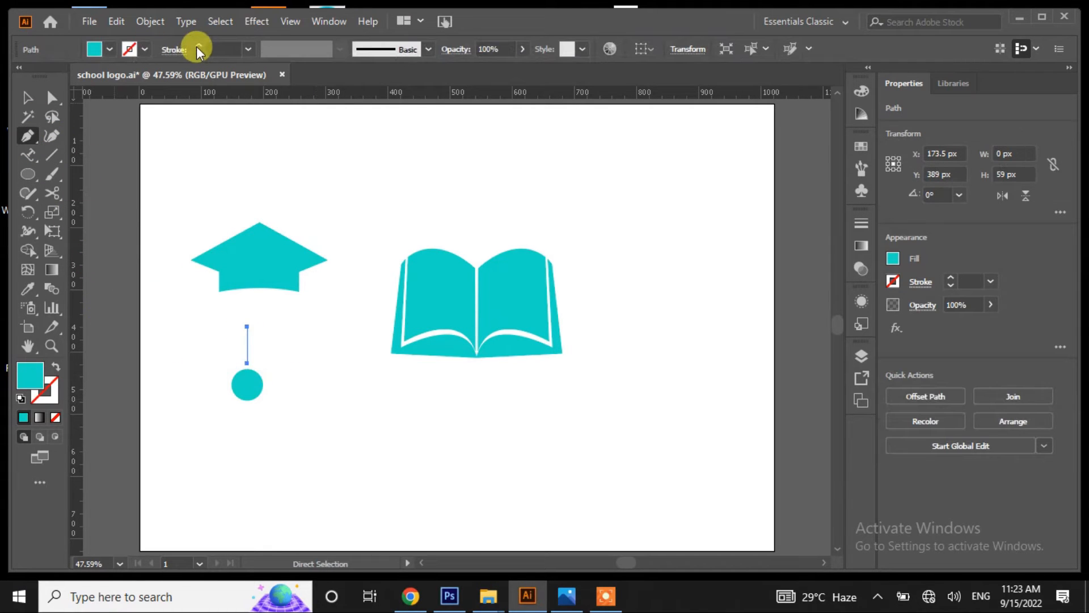
# - Give the vertical line above the circle a thick blue stroke
pyautogui.click(198, 46)
pyautogui.click(28, 101)
pyautogui.click(169, 344)
pyautogui.click(253, 393)
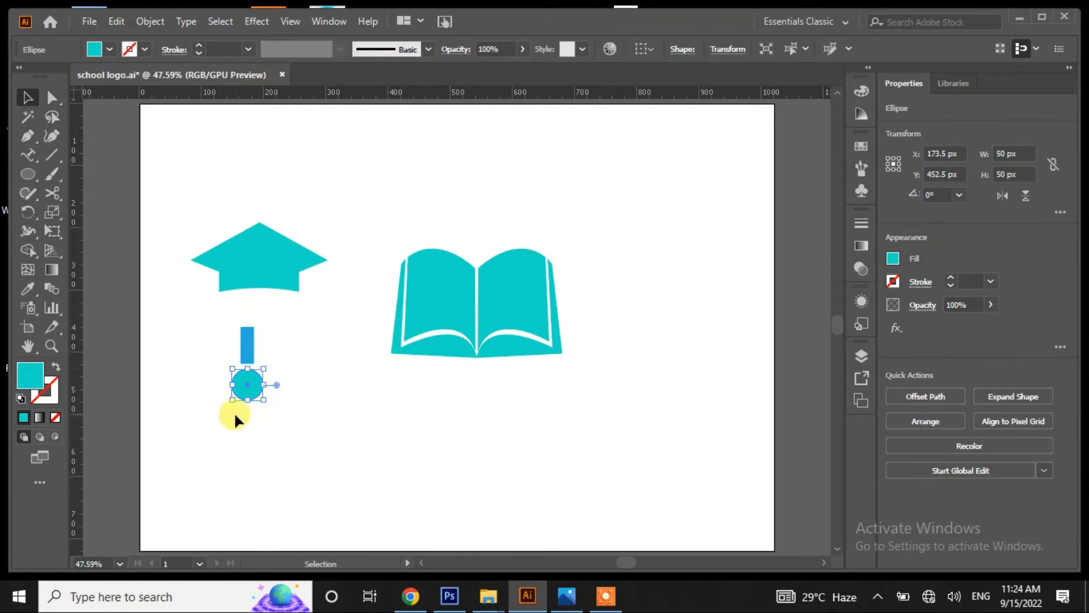
# - Draw a 61 px vertical line below the circle with the Pen tool
pyautogui.click(29, 139)
pyautogui.click(231, 408)
pyautogui.click(231, 446)
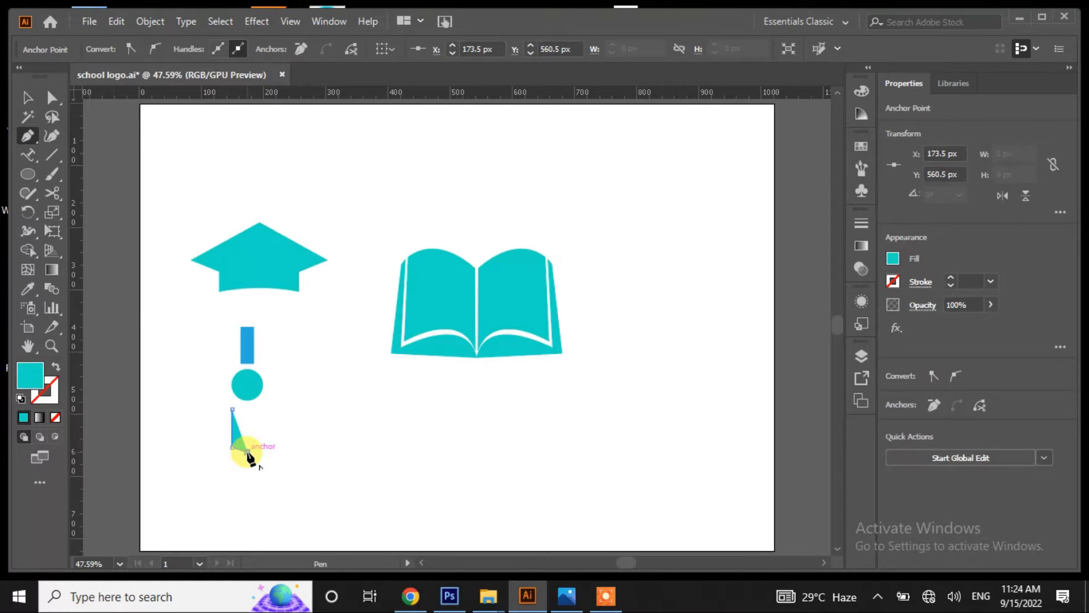
pyautogui.click(29, 101)
# - Set the lower line's stroke to 13 pt and apply the width profile that tapers to a point
pyautogui.click(173, 50)
pyautogui.click(198, 46)
pyautogui.click(199, 53)
pyautogui.click(199, 53)
pyautogui.click(198, 53)
pyautogui.click(199, 53)
pyautogui.click(265, 50)
pyautogui.click(285, 176)
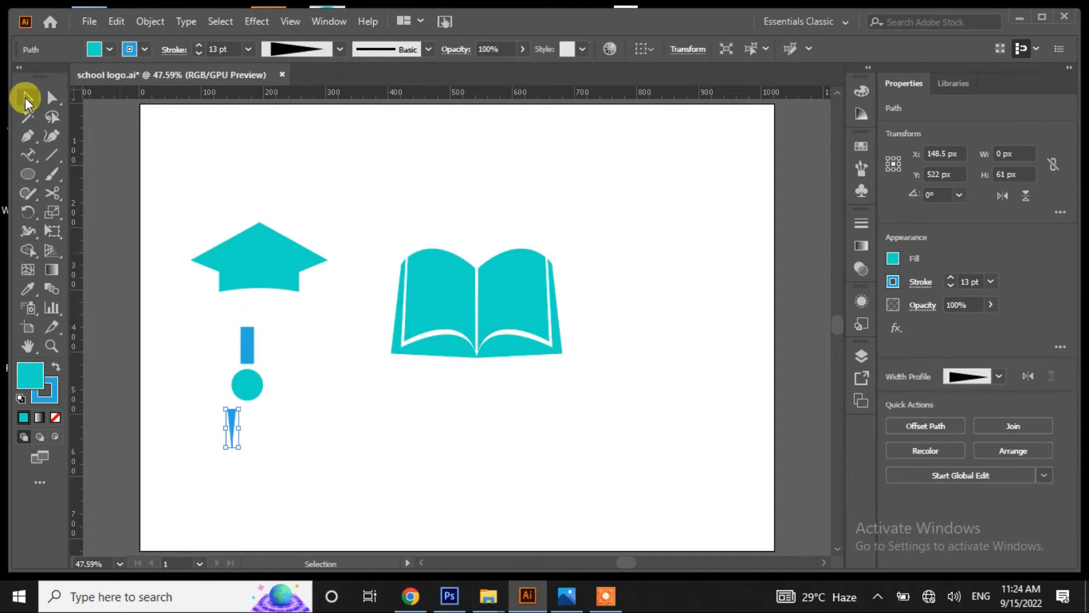
# - Duplicate the tapered line into a row of five tassel strands, and expand and unite them into one shape
pyautogui.moveTo(231, 422)
pyautogui.mouseDown()
pyautogui.moveTo(240, 417)
pyautogui.moveTo(200, 447)
pyautogui.moveTo(243, 472)
pyautogui.mouseUp()
pyautogui.hotkey('ctrl', 'd')
pyautogui.click(148, 21)
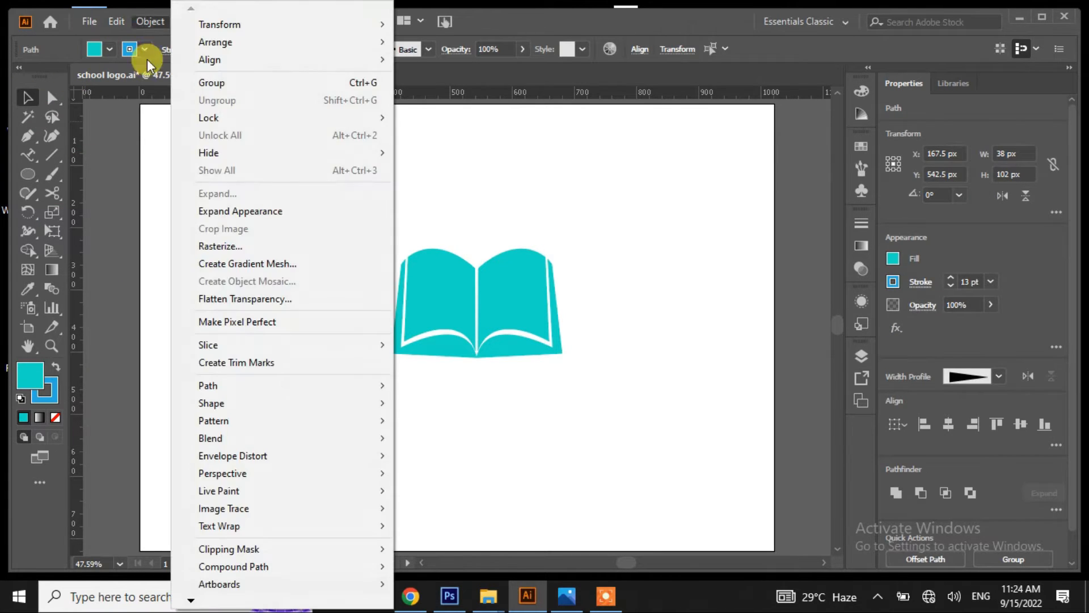
pyautogui.hotkey('ctrl', 'g')
pyautogui.click(906, 463)
# - Expand the thick blue vertical line above the circle into a filled shape
pyautogui.click(247, 344)
pyautogui.click(148, 22)
pyautogui.click(205, 192)
pyautogui.click(493, 408)
pyautogui.click(304, 410)
# - Combine the tassel's circle and strands into a single blue shape with the Shape Builder tool
pyautogui.moveTo(249, 397); pyautogui.dragTo(192, 418)
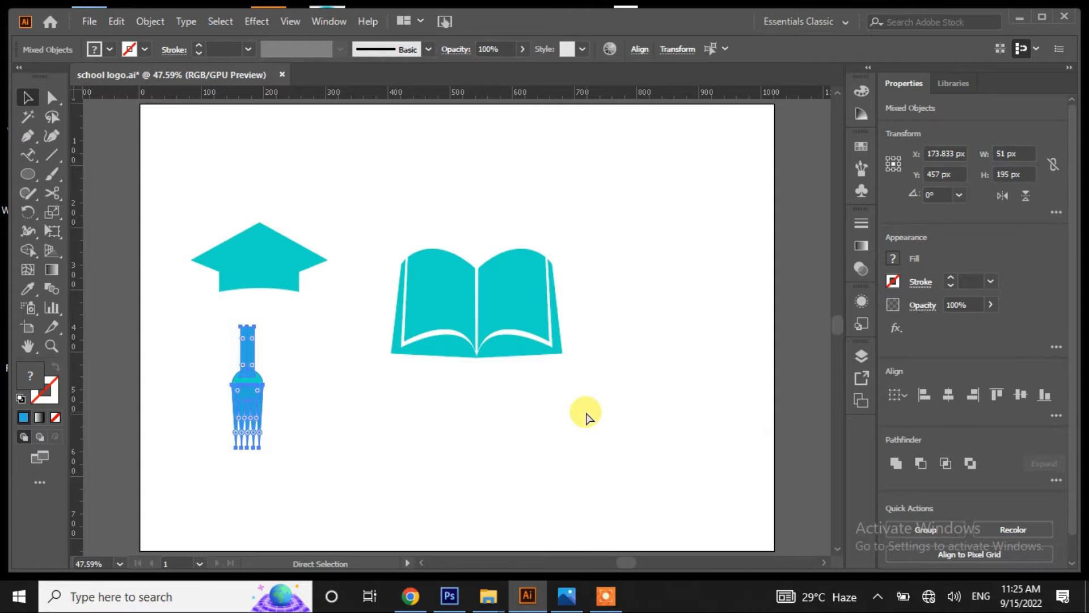
pyautogui.hotkey('ctrl', '+')
pyautogui.hotkey('ctrl', '+')
pyautogui.hotkey('ctrl', '+')
pyautogui.hotkey('ctrl', '+')
pyautogui.hotkey('ctrl', '+')
pyautogui.moveTo(518, 322); pyautogui.dragTo(517, 321)
pyautogui.click(27, 250)
pyautogui.moveTo(468, 290); pyautogui.dragTo(468, 290)
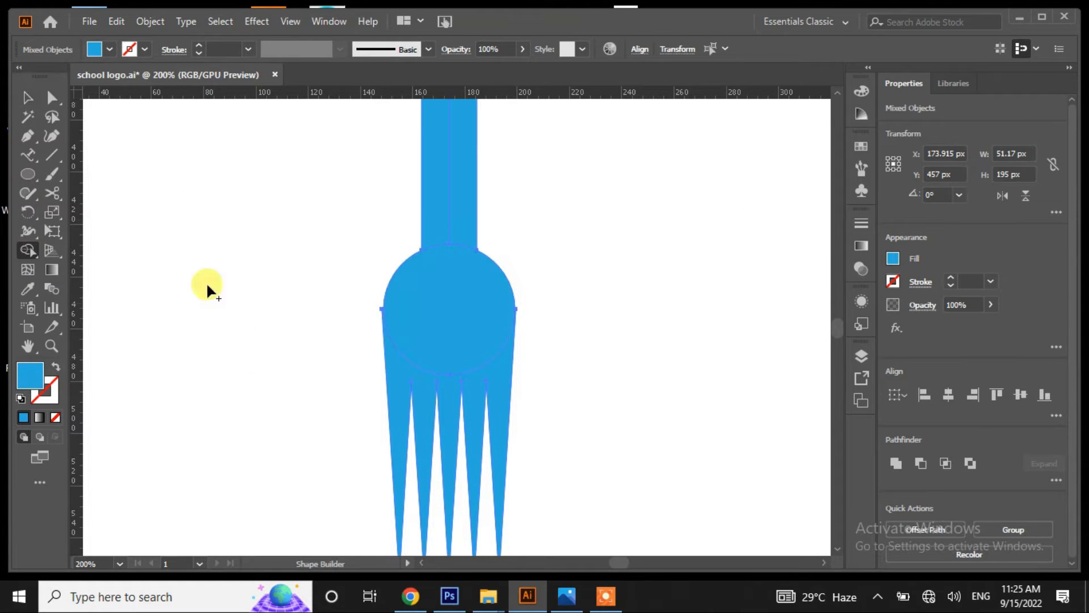
pyautogui.click(26, 97)
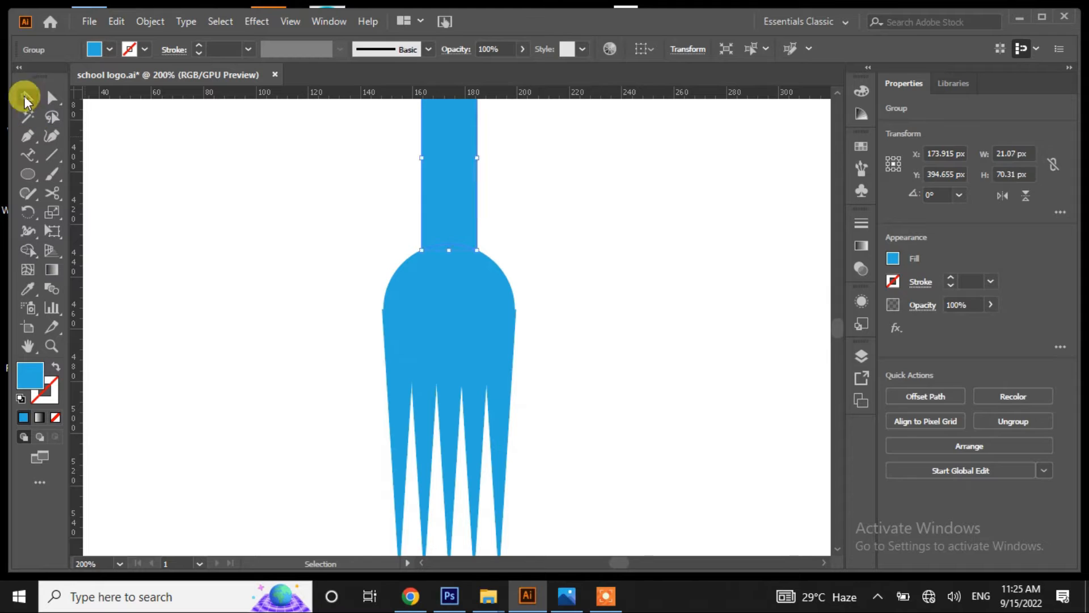
# - Move the vertical strip up and the strands down to leave gaps around the tassel's circle
pyautogui.moveTo(450, 226); pyautogui.dragTo(447, 219)
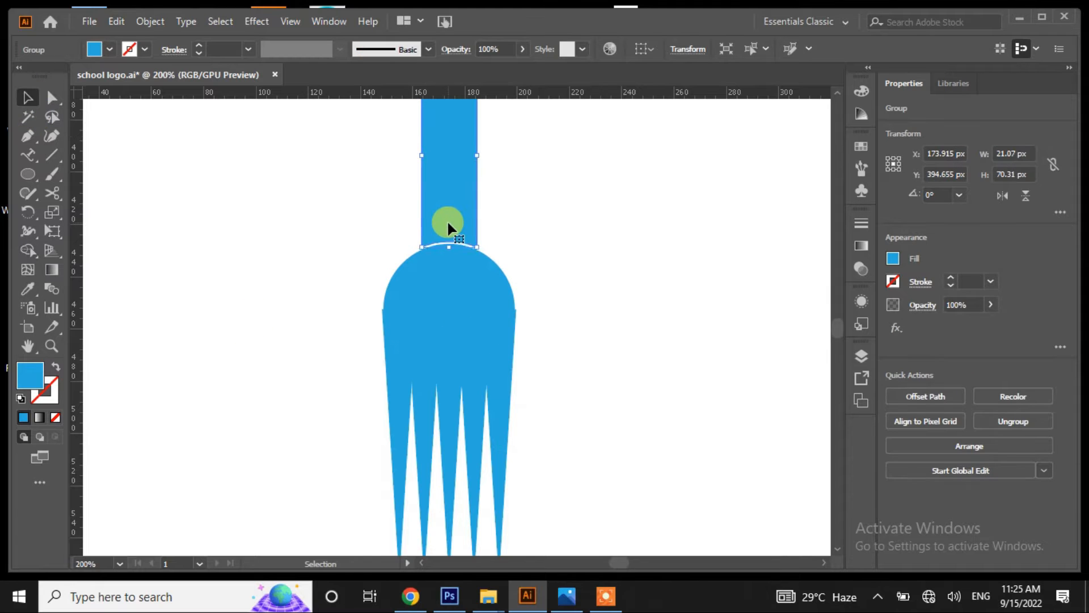
pyautogui.click(431, 386)
pyautogui.click(568, 253)
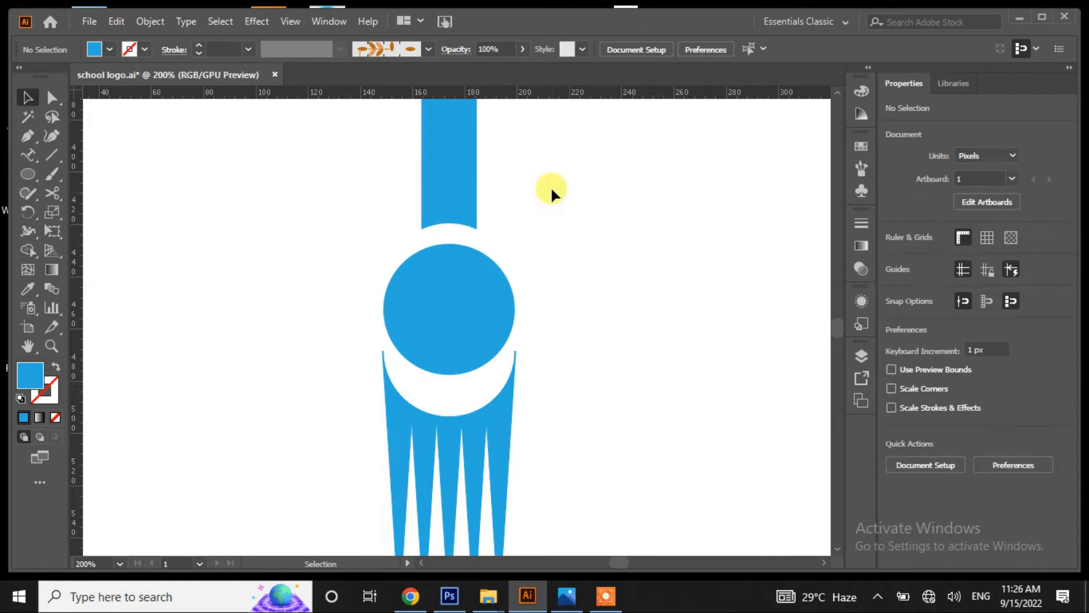
# - Group the tassel parts, scale the tassel down and place it beneath the cap's left corner
pyautogui.hotkey('ctrl', 'a')
pyautogui.click(1020, 528)
pyautogui.hotkey('ctrl', '0')
pyautogui.moveTo(264, 458); pyautogui.dragTo(199, 274)
pyautogui.click(263, 445)
# - Merge the graduation cap's parts into a single shape with the Shape Builder tool
pyautogui.moveTo(371, 196); pyautogui.dragTo(170, 328)
pyautogui.hotkey('shift', 'm')
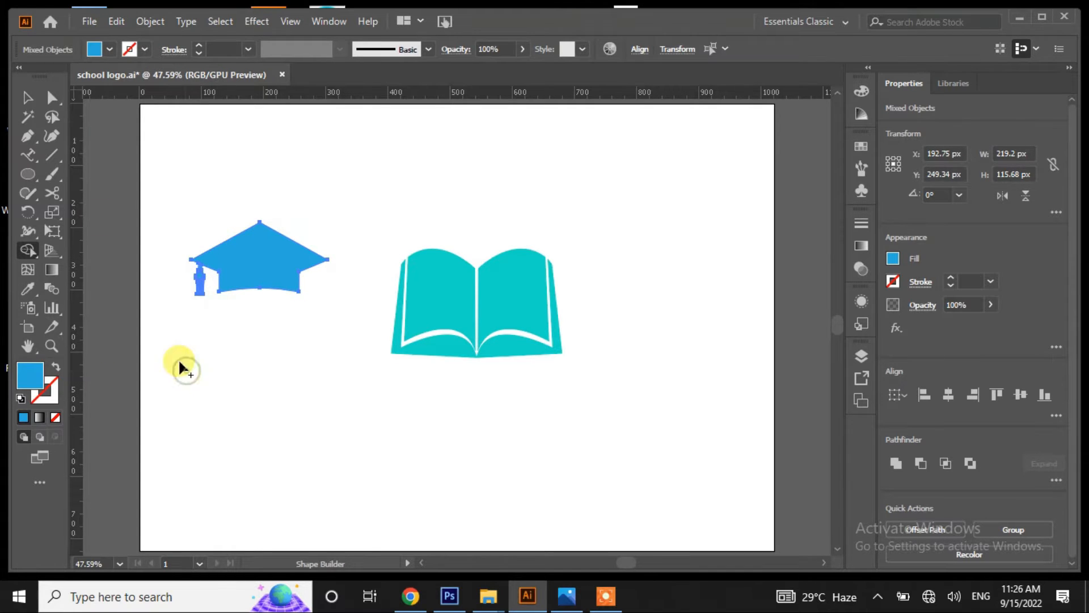
pyautogui.press('v')
pyautogui.click(289, 435)
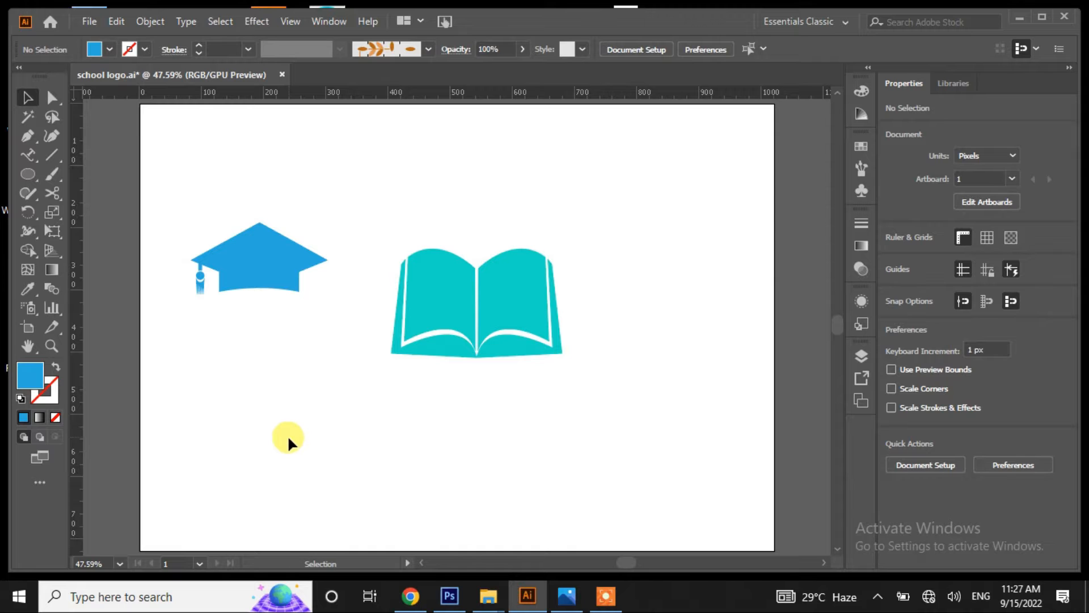
# - Group the graduation cap with its tassel in its original position
pyautogui.click(253, 261)
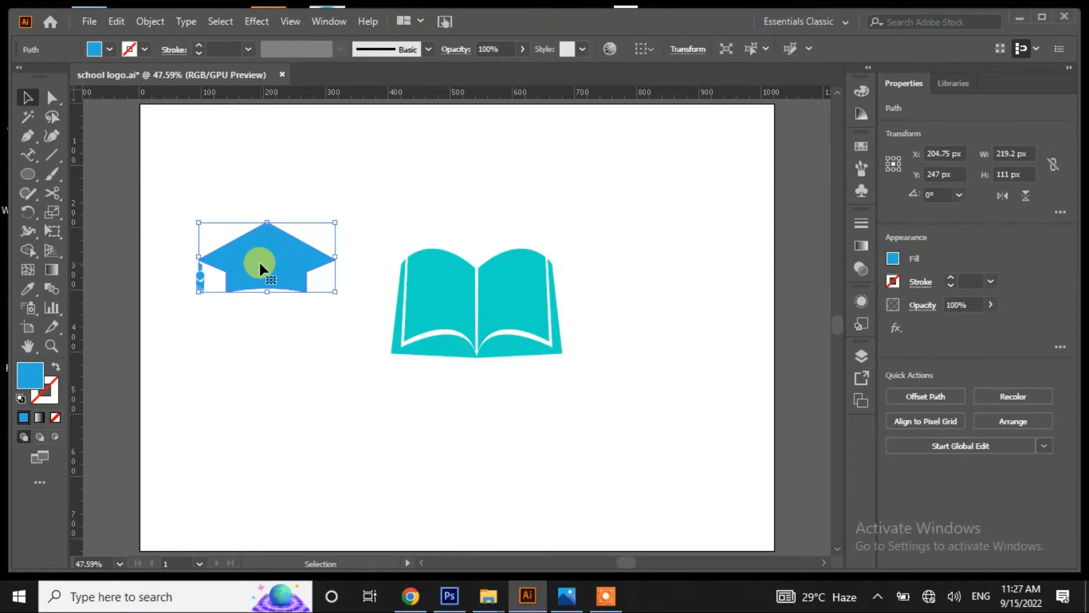
pyautogui.hotkey('ctrl', 'z')
pyautogui.moveTo(171, 329); pyautogui.dragTo(172, 329)
pyautogui.rightClick(271, 262)
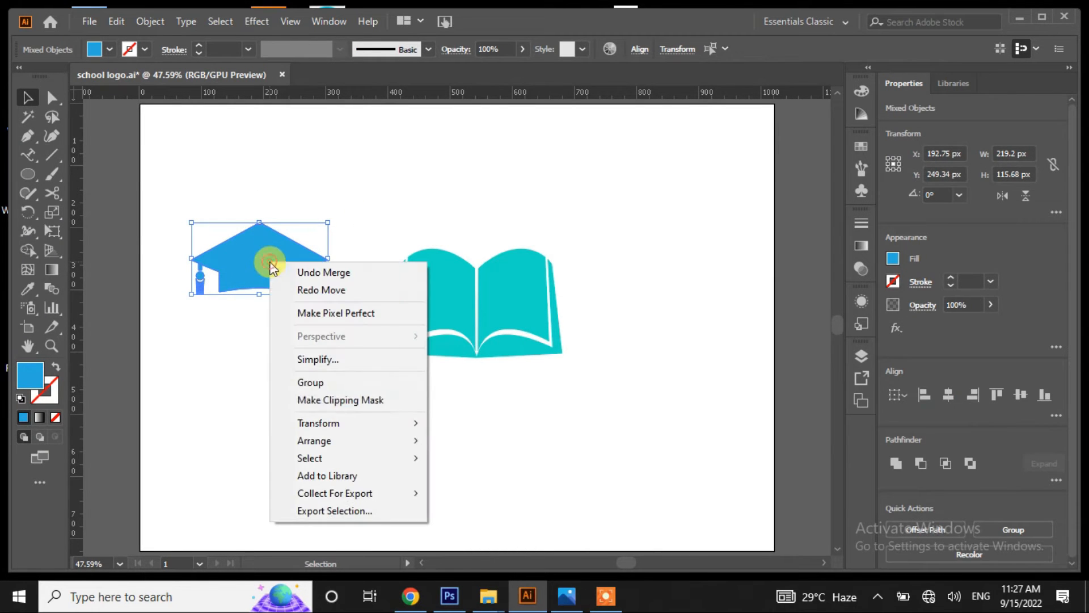
pyautogui.click(318, 383)
pyautogui.click(270, 404)
# - Move the cap above the open book and recolour the book with the cap's blue using the Eyedropper
pyautogui.moveTo(262, 267); pyautogui.dragTo(476, 160)
pyautogui.click(438, 292)
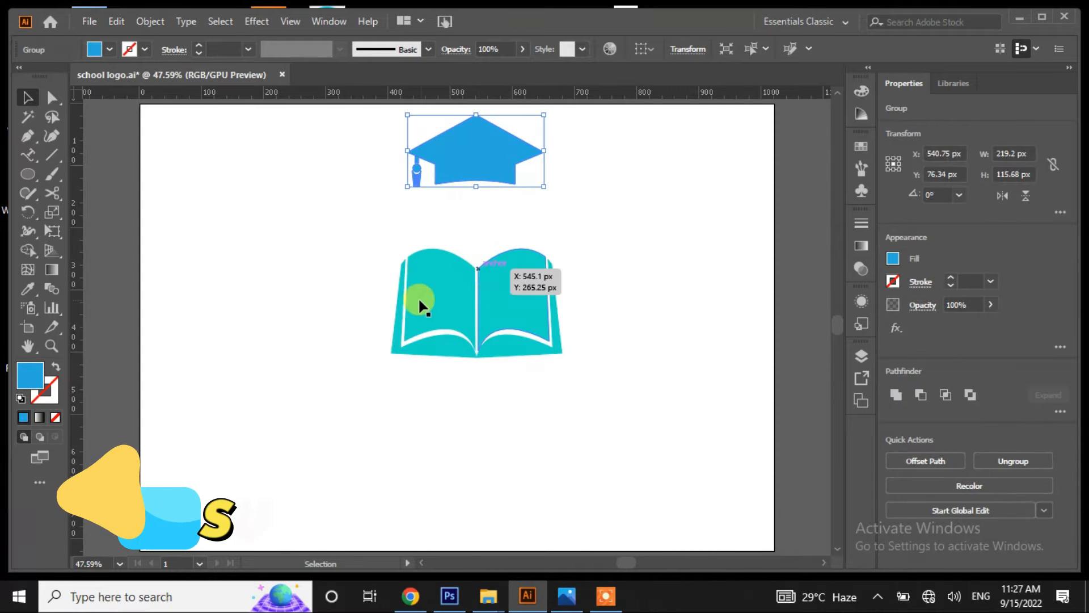
pyautogui.click(26, 289)
pyautogui.click(425, 162)
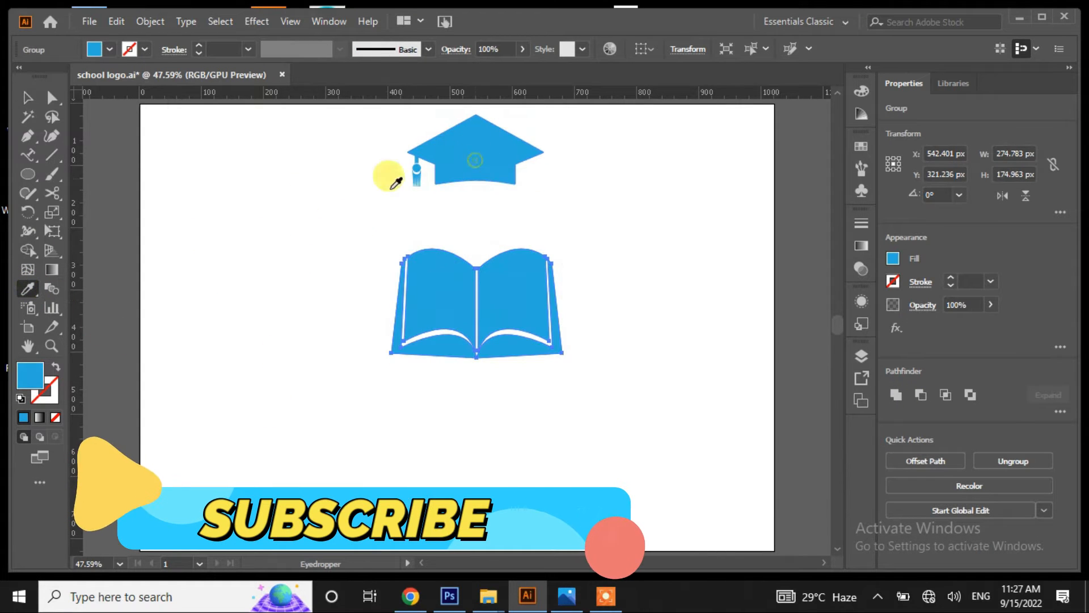
pyautogui.click(27, 98)
pyautogui.click(252, 265)
# - Draw two stacked blue rectangles left of the cap for the pen's collar, the lower one about 81 × 21 px
pyautogui.moveTo(28, 174); pyautogui.dragTo(76, 174)
pyautogui.moveTo(207, 172)
pyautogui.mouseDown()
pyautogui.moveTo(256, 183)
pyautogui.moveTo(262, 190)
pyautogui.moveTo(224, 196)
pyautogui.moveTo(253, 204)
pyautogui.mouseUp()
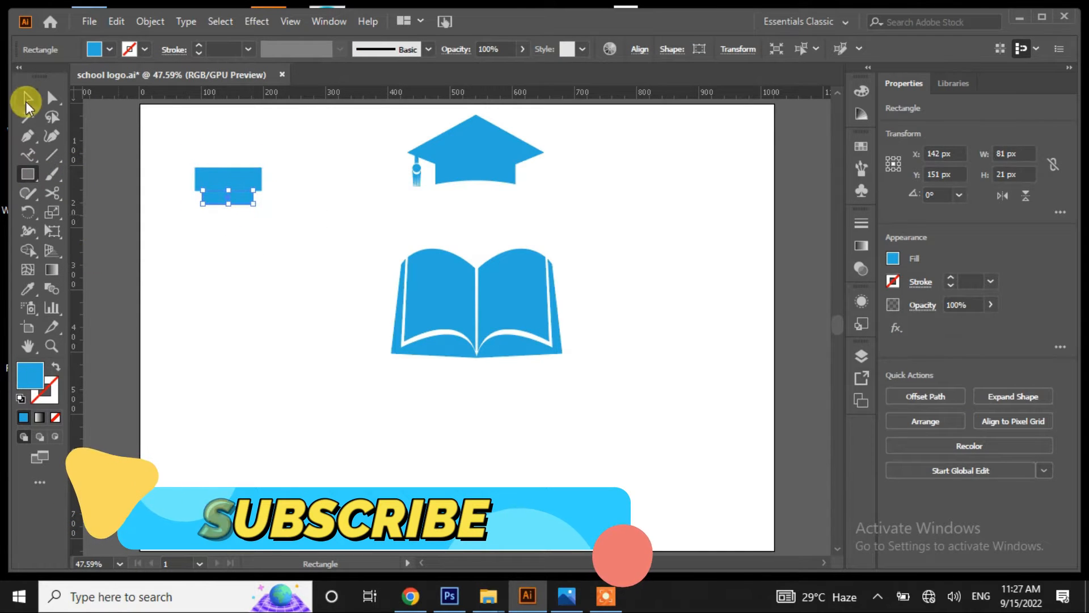
pyautogui.click(27, 98)
pyautogui.click(264, 291)
# - Draw the left half of a pen nib about 44 × 154 px below the rectangles with the Pen tool, curving toward the tip
pyautogui.click(27, 143)
pyautogui.click(206, 205)
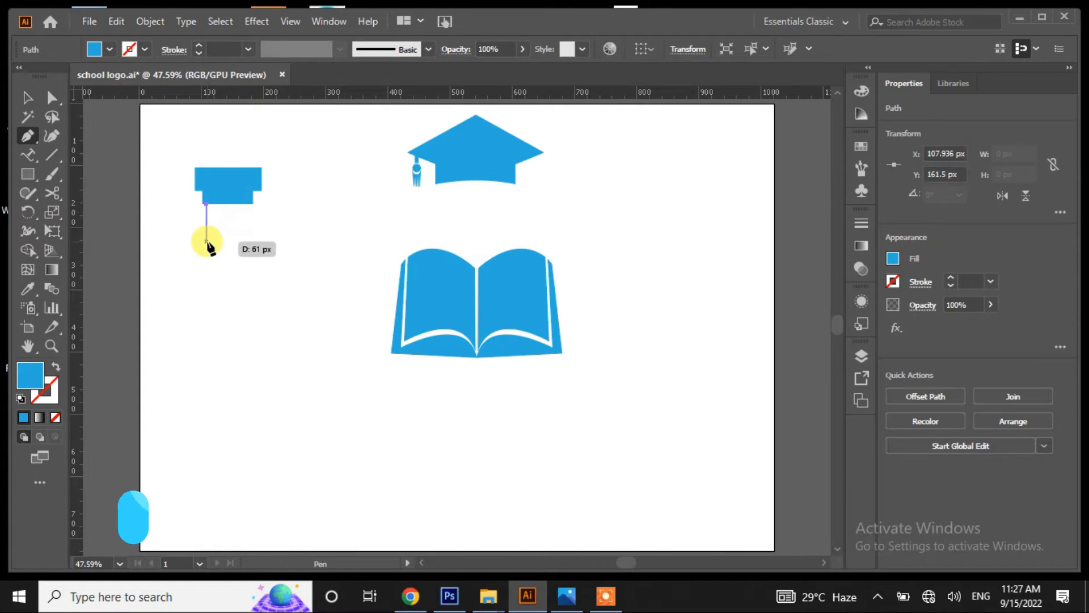
pyautogui.click(195, 256)
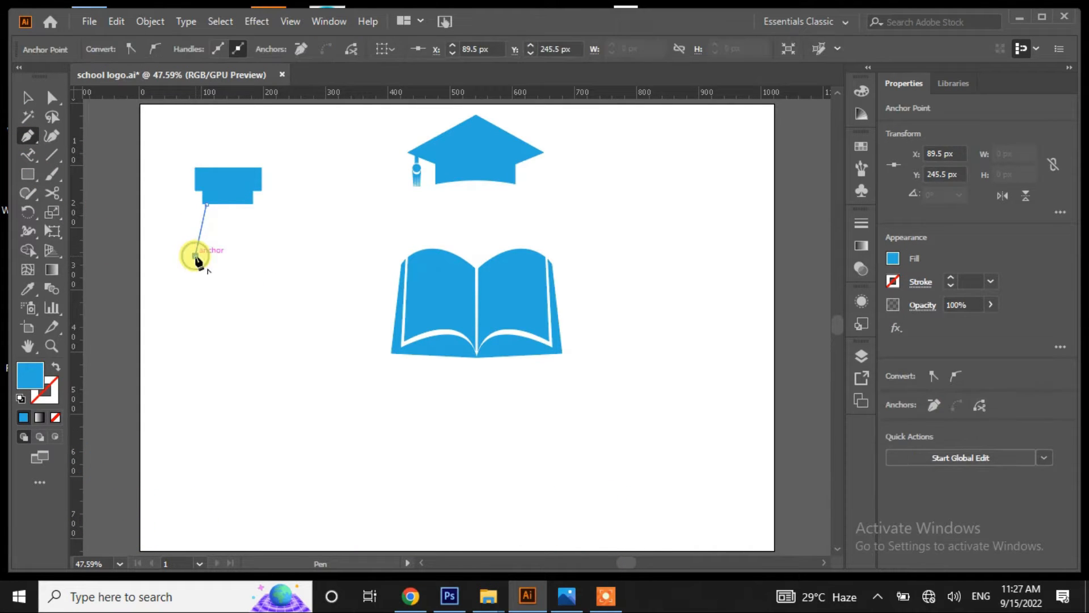
pyautogui.moveTo(225, 331); pyautogui.dragTo(225, 332)
pyautogui.click(222, 299)
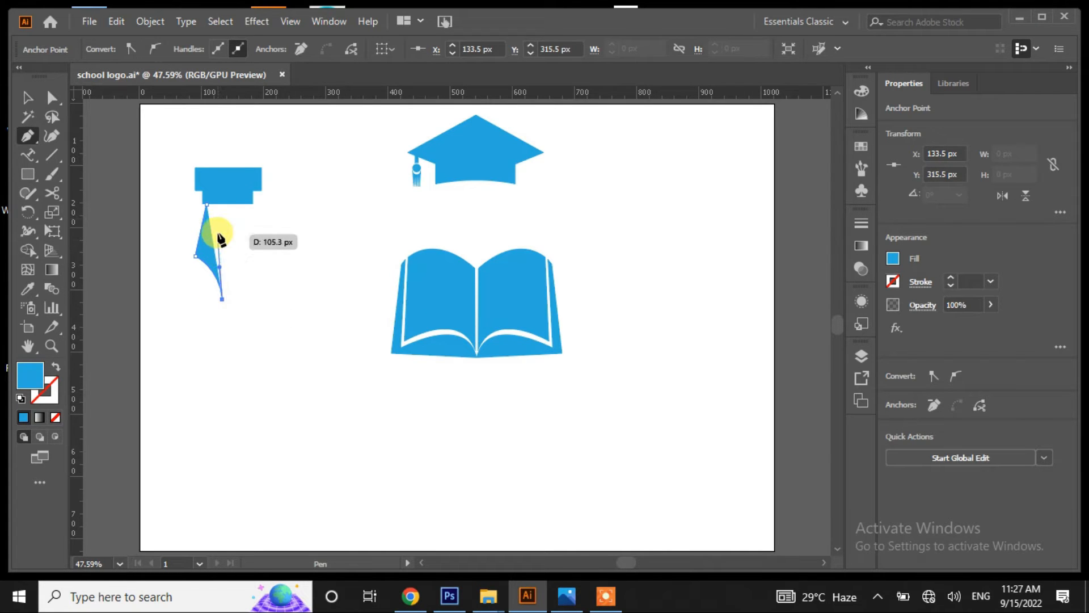
pyautogui.click(222, 205)
pyautogui.click(207, 209)
pyautogui.click(27, 97)
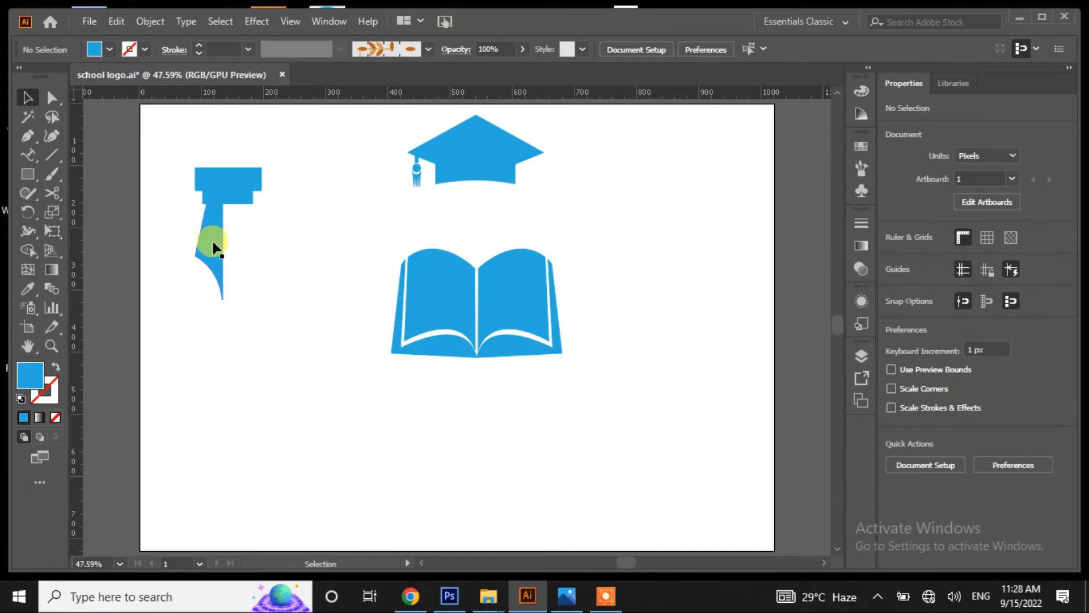
# - Reflect a copy of the nib half and place it to the right, leaving a narrow slit between the halves
pyautogui.rightClick(214, 251)
pyautogui.moveTo(288, 479)
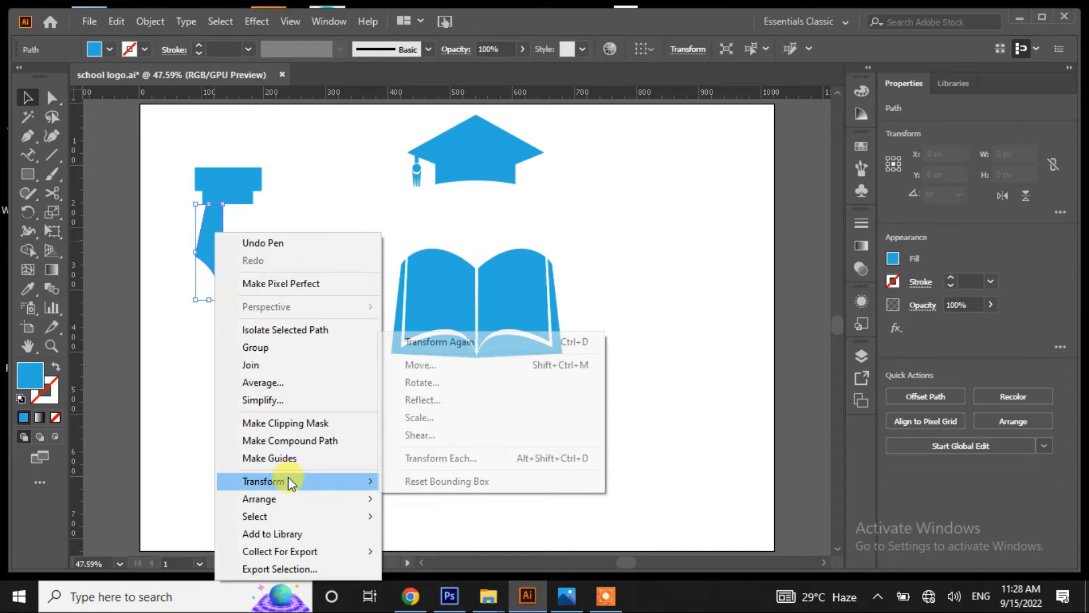
pyautogui.click(446, 401)
pyautogui.click(445, 403)
pyautogui.moveTo(214, 243); pyautogui.dragTo(231, 244)
pyautogui.click(249, 325)
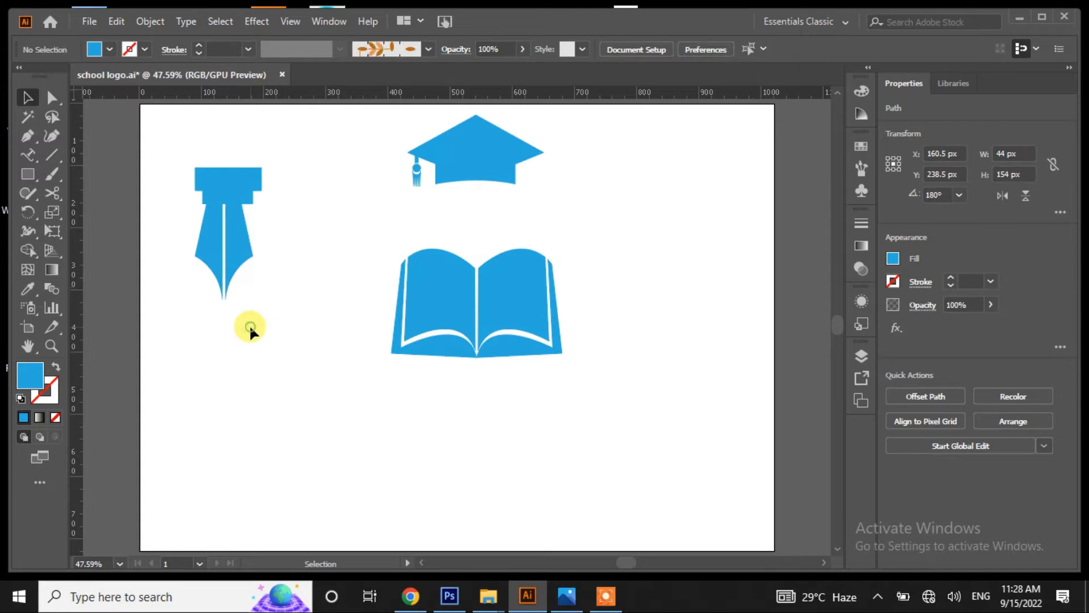
# - Nudge the right nib half 1 px to the right and centre both halves beneath the rectangles
pyautogui.click(243, 250)
pyautogui.press('Right')
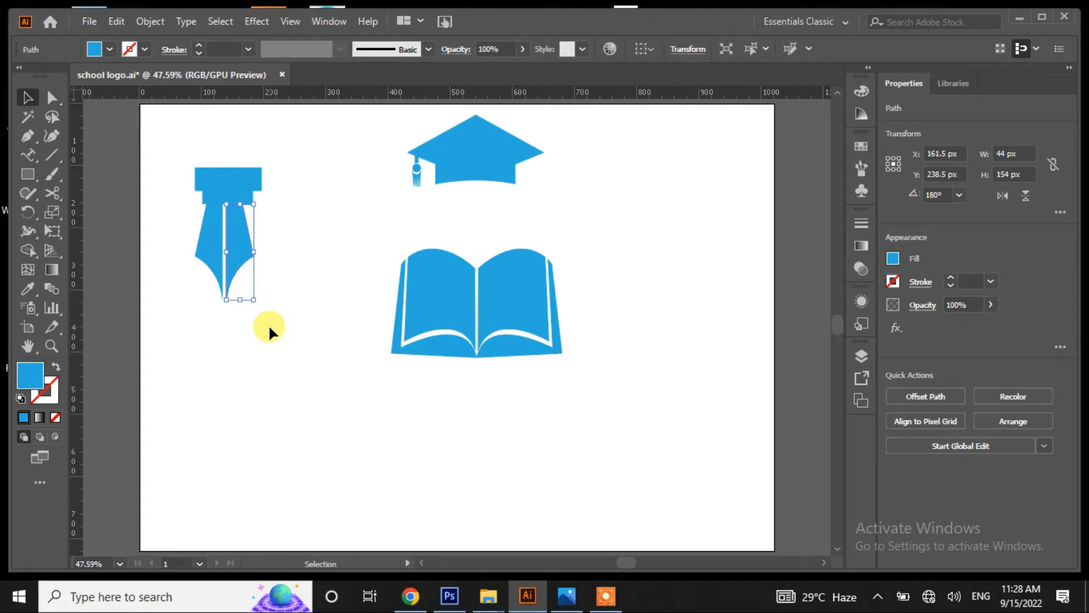
pyautogui.click(267, 324)
pyautogui.moveTo(213, 260); pyautogui.dragTo(217, 260)
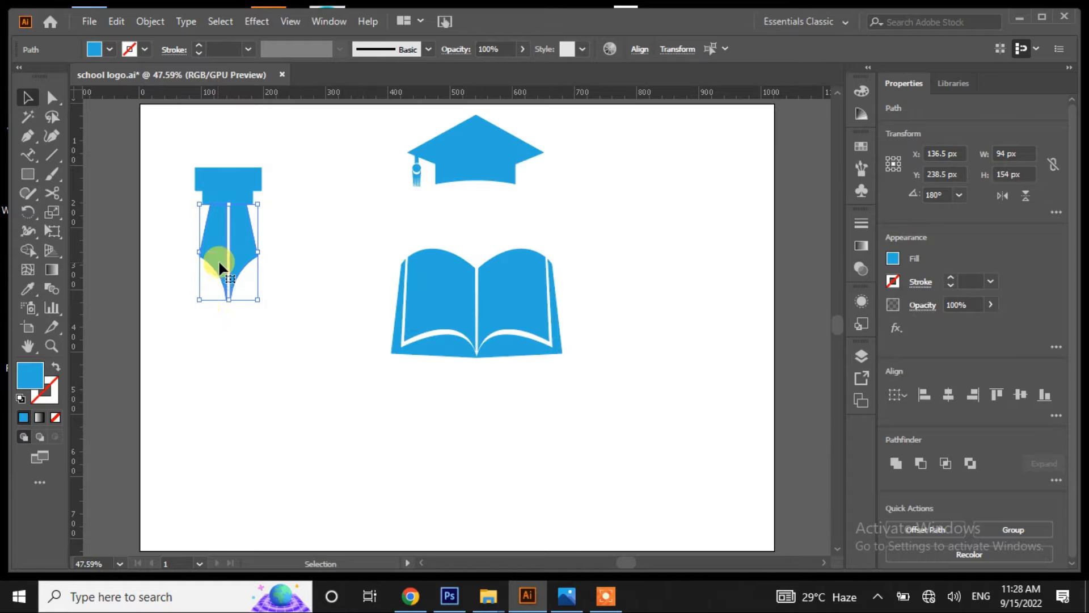
pyautogui.click(215, 379)
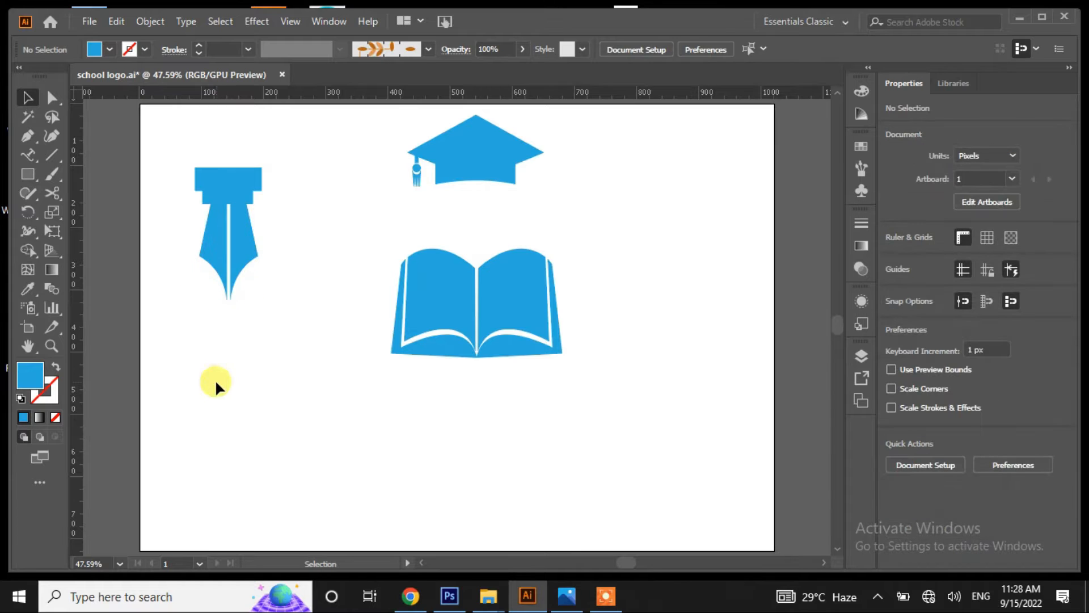
pyautogui.click(27, 174)
pyautogui.moveTo(218, 348); pyautogui.dragTo(246, 376)
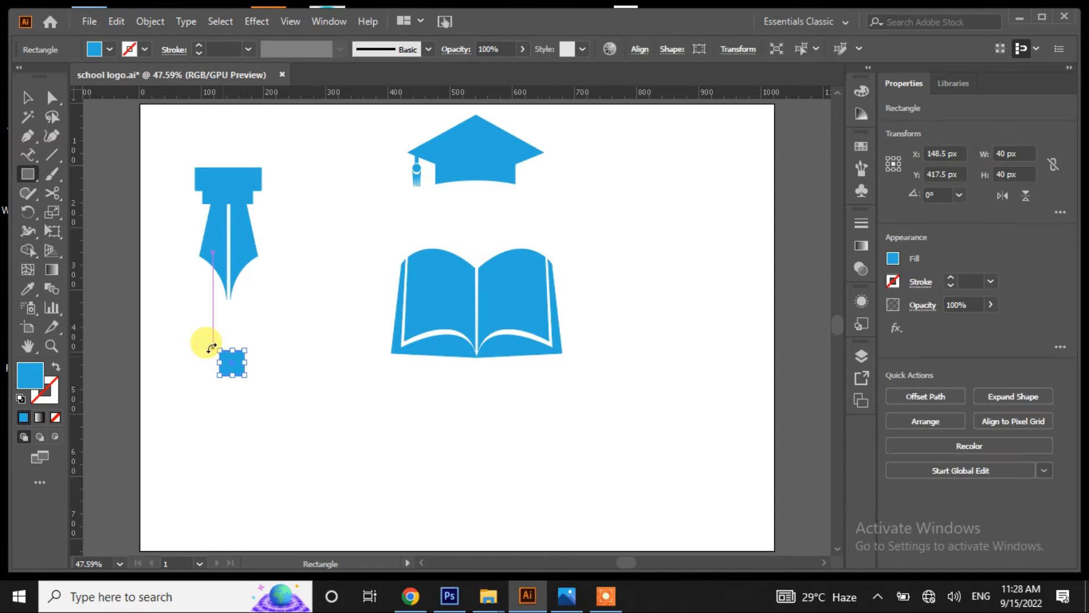
pyautogui.hotkey('ctrl', 'z')
# - Draw a circle about 16 px wide and centre it over the tip of the nib
pyautogui.moveTo(27, 173); pyautogui.dragTo(66, 218)
pyautogui.moveTo(221, 342)
pyautogui.mouseDown()
pyautogui.moveTo(262, 385)
pyautogui.moveTo(231, 352)
pyautogui.moveTo(229, 308)
pyautogui.mouseUp()
pyautogui.hotkey('ctrl', '+')
pyautogui.hotkey('ctrl', '+')
pyautogui.hotkey('ctrl', '+')
pyautogui.hotkey('ctrl', '+')
pyautogui.hotkey('ctrl', '+')
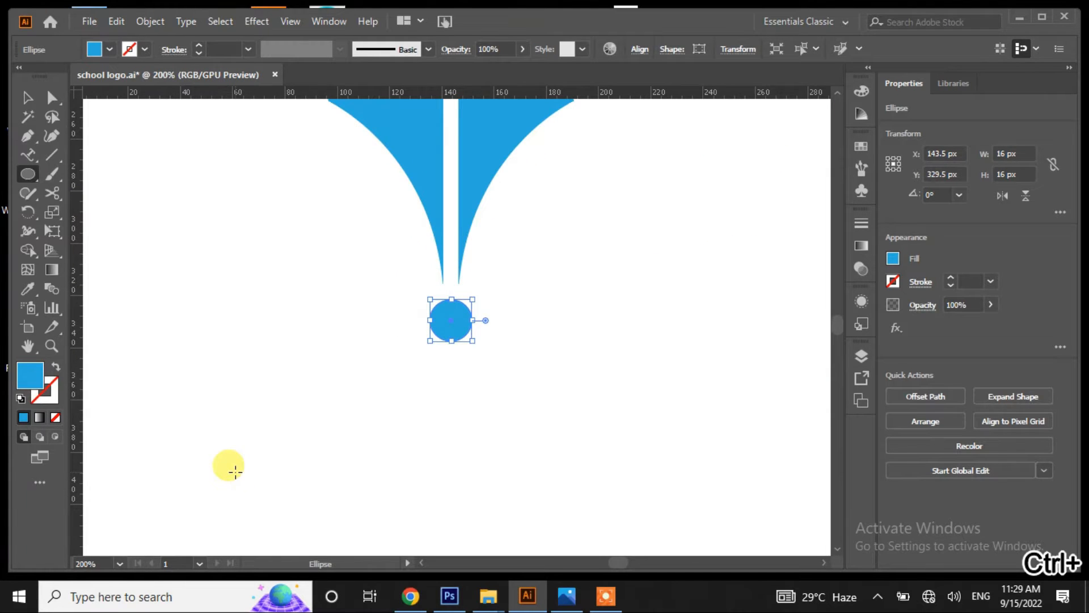
pyautogui.moveTo(451, 319); pyautogui.dragTo(447, 258)
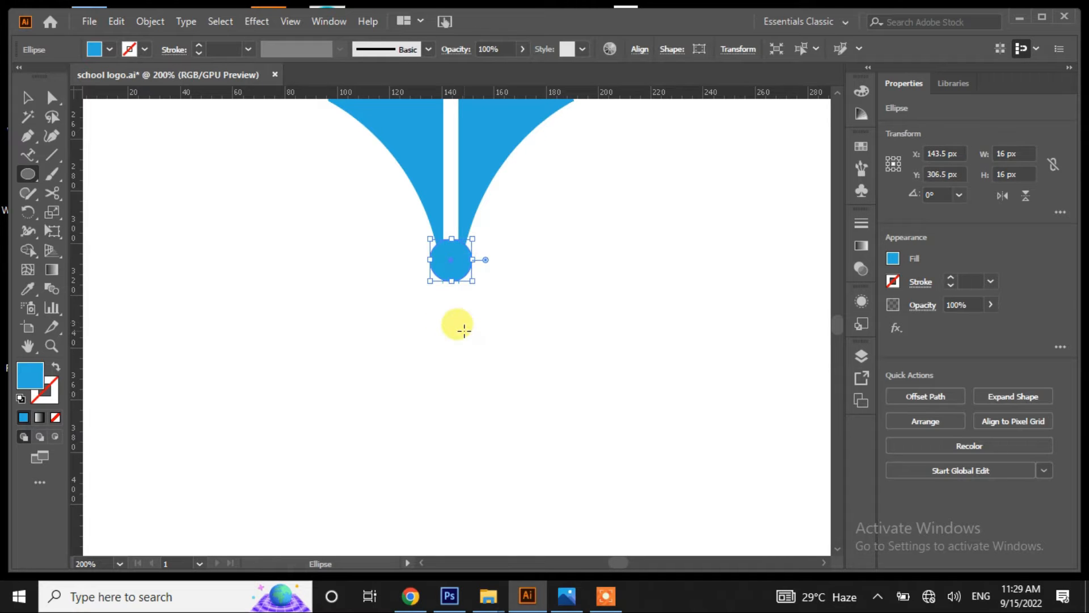
# - Cut the slit through the tip circle with the Shape Builder tool, splitting it into two halves
pyautogui.click(27, 97)
pyautogui.moveTo(546, 226); pyautogui.dragTo(344, 308)
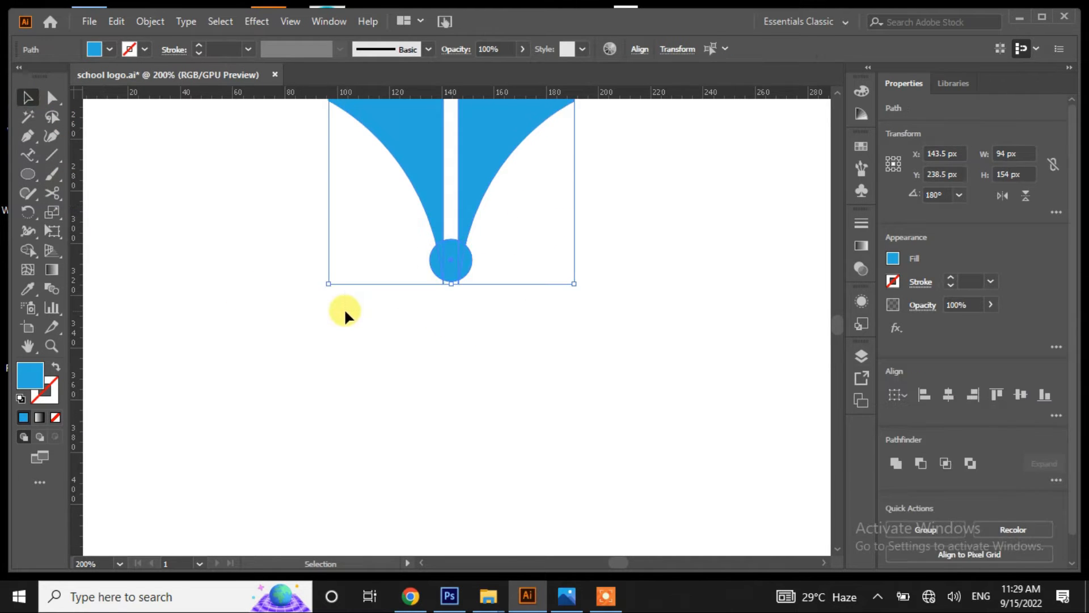
pyautogui.click(27, 250)
pyautogui.keyDown('alt'); pyautogui.click(452, 249); pyautogui.keyUp('alt')
pyautogui.click(27, 98)
pyautogui.click(179, 296)
# - Nudge the two circle halves down to the end of the nib and group them with the nib halves
pyautogui.click(471, 276)
pyautogui.keyDown('shift'); pyautogui.click(436, 270); pyautogui.keyUp('shift')
pyautogui.press('Down')
pyautogui.press('Down')
pyautogui.press('Down')
pyautogui.press('Down')
pyautogui.press('Down')
pyautogui.press('Down')
pyautogui.press('Down')
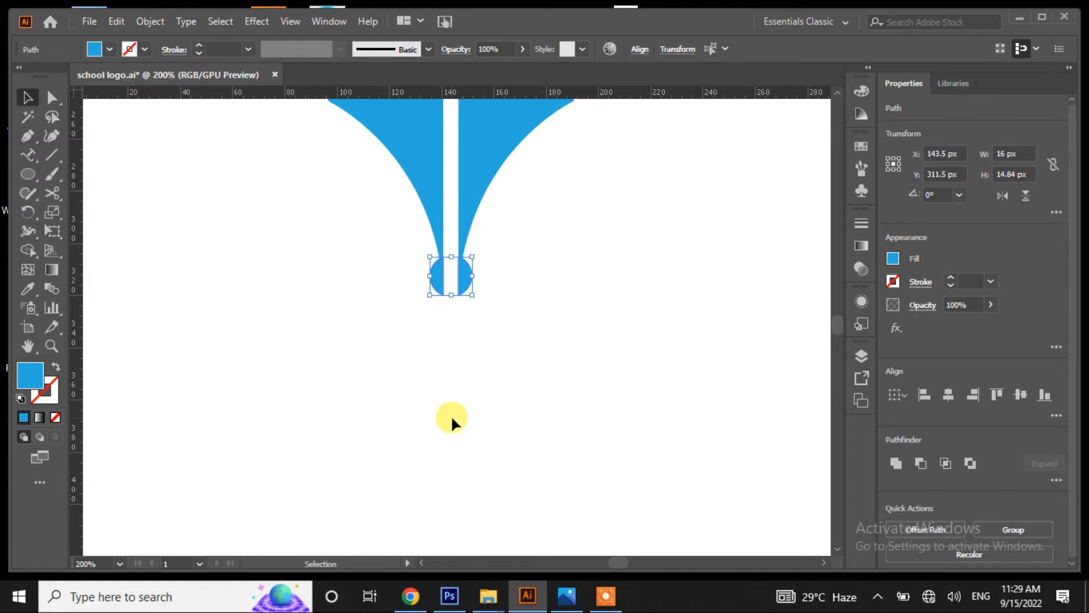
pyautogui.moveTo(519, 223); pyautogui.dragTo(349, 356)
pyautogui.click(599, 410)
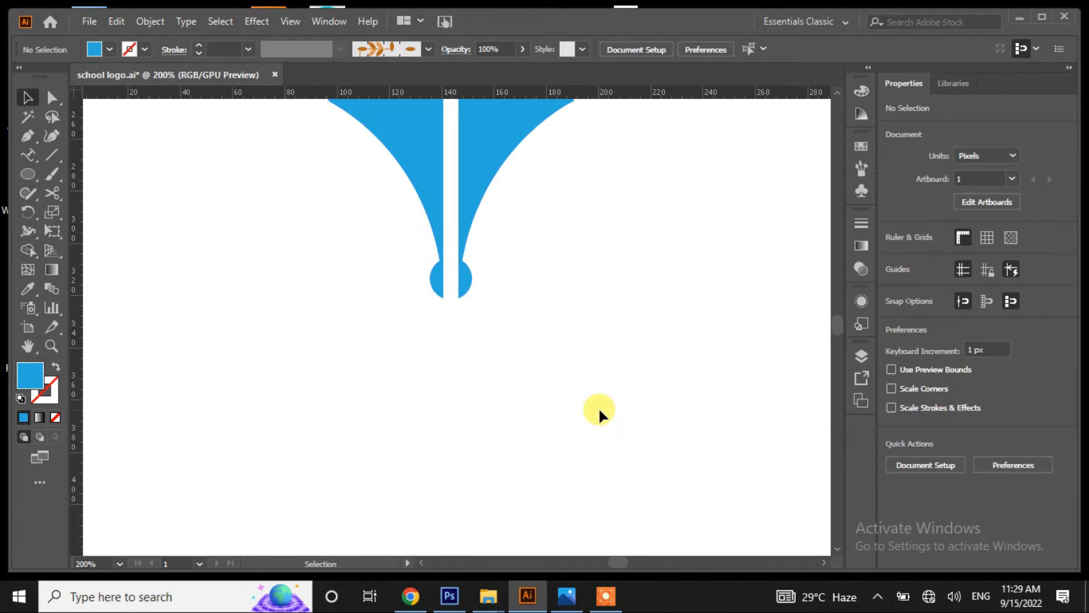
# - Draw a circle about 17 px wide and centre it on the nib's slit
pyautogui.scroll(5, 595, 410)
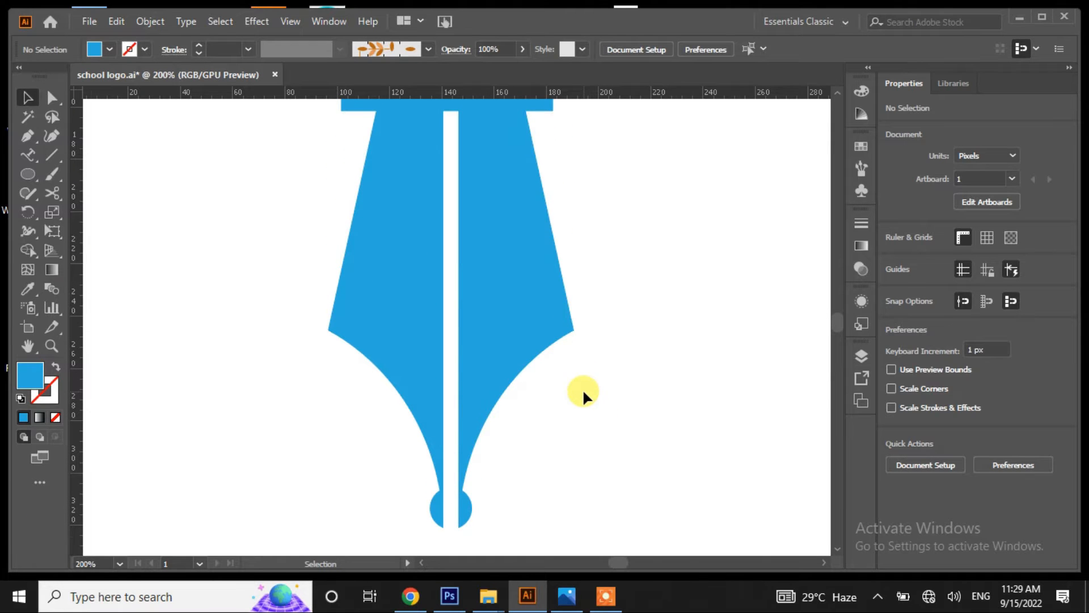
pyautogui.click(27, 174)
pyautogui.moveTo(246, 383); pyautogui.dragTo(451, 299)
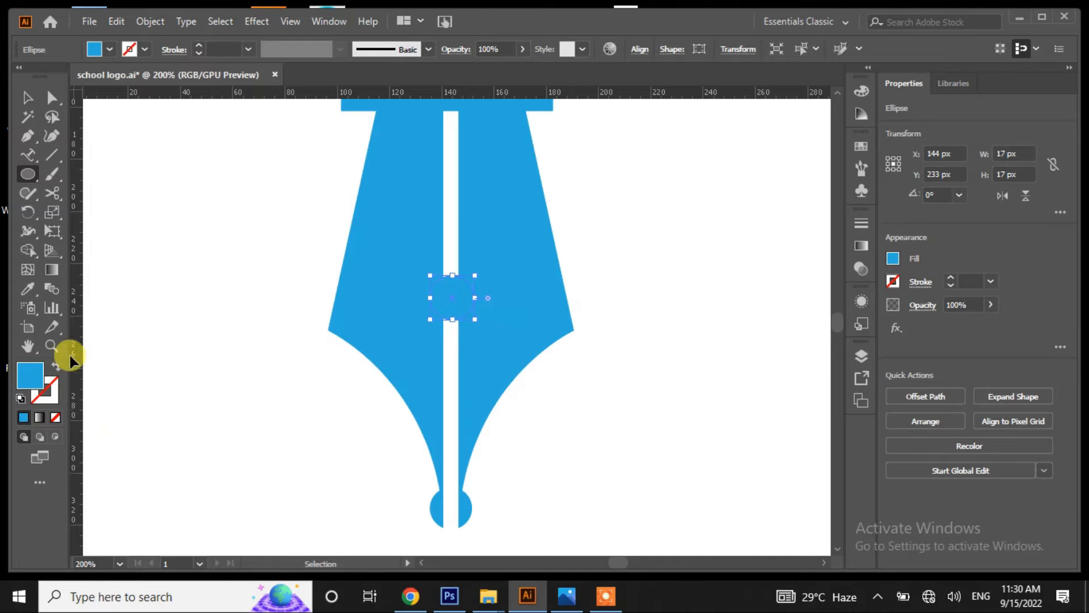
pyautogui.click(27, 97)
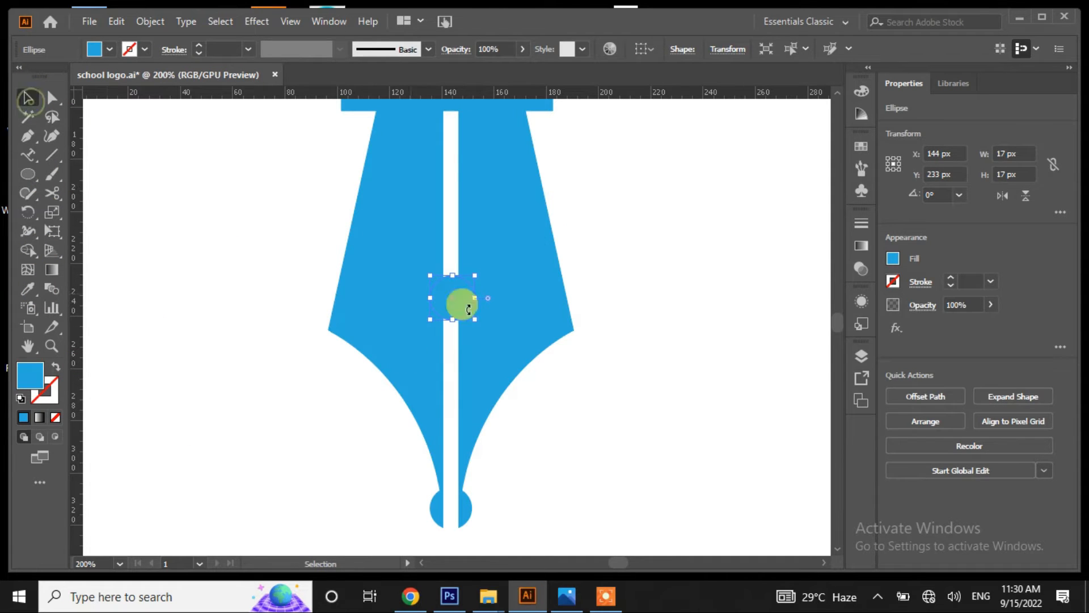
# - Cut a round hole in the nib from the circle with the Shape Builder tool and delete the cut-out disc
pyautogui.moveTo(366, 401); pyautogui.dragTo(366, 401)
pyautogui.click(27, 250)
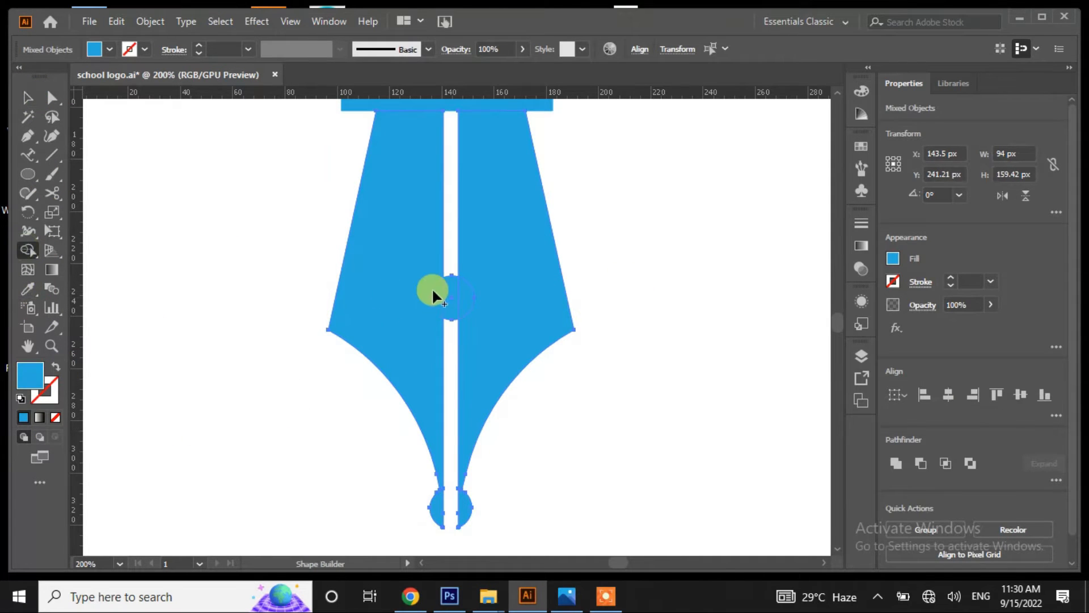
pyautogui.moveTo(454, 297); pyautogui.dragTo(221, 291)
pyautogui.click(26, 96)
pyautogui.click(187, 390)
pyautogui.press('Delete')
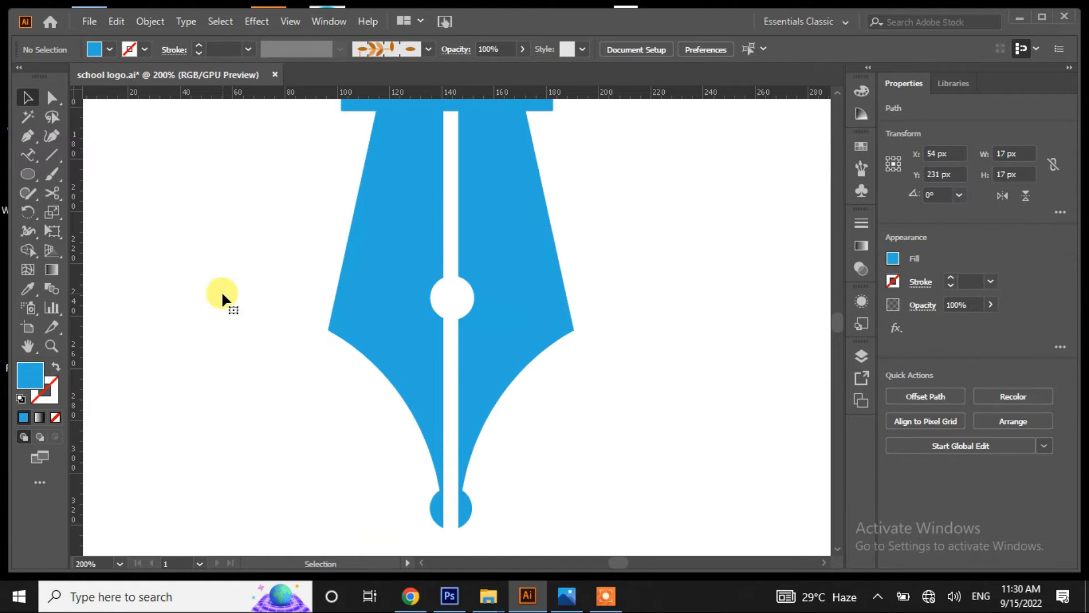
# - Fill the nib group with the light grey swatch R=204 G=204 B=204
pyautogui.hotkey('ctrl', '0')
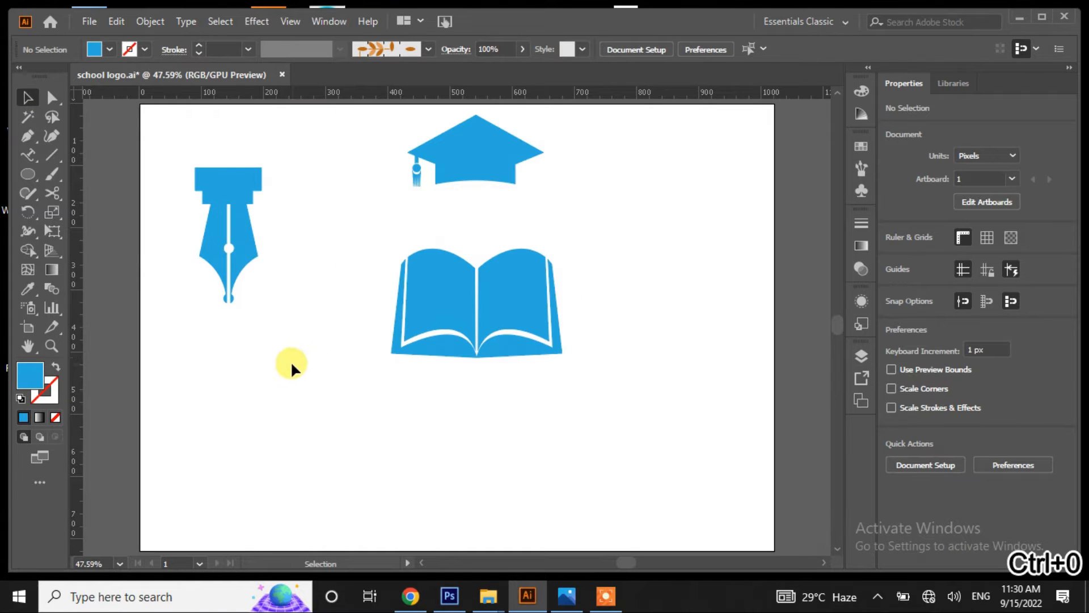
pyautogui.moveTo(278, 250); pyautogui.dragTo(178, 292)
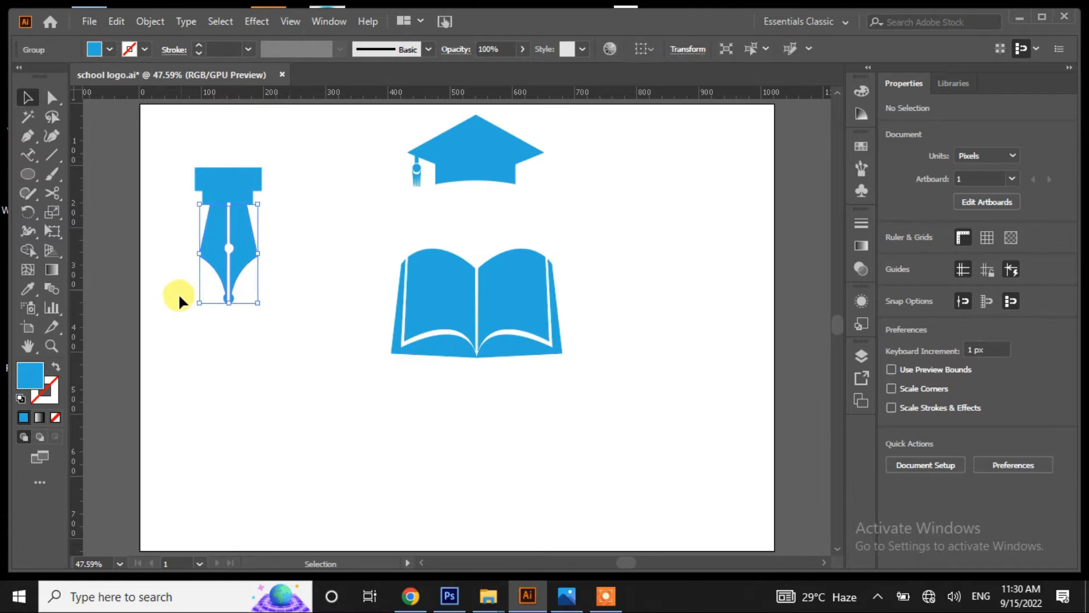
pyautogui.click(108, 50)
pyautogui.scroll(-3, 173, 107)
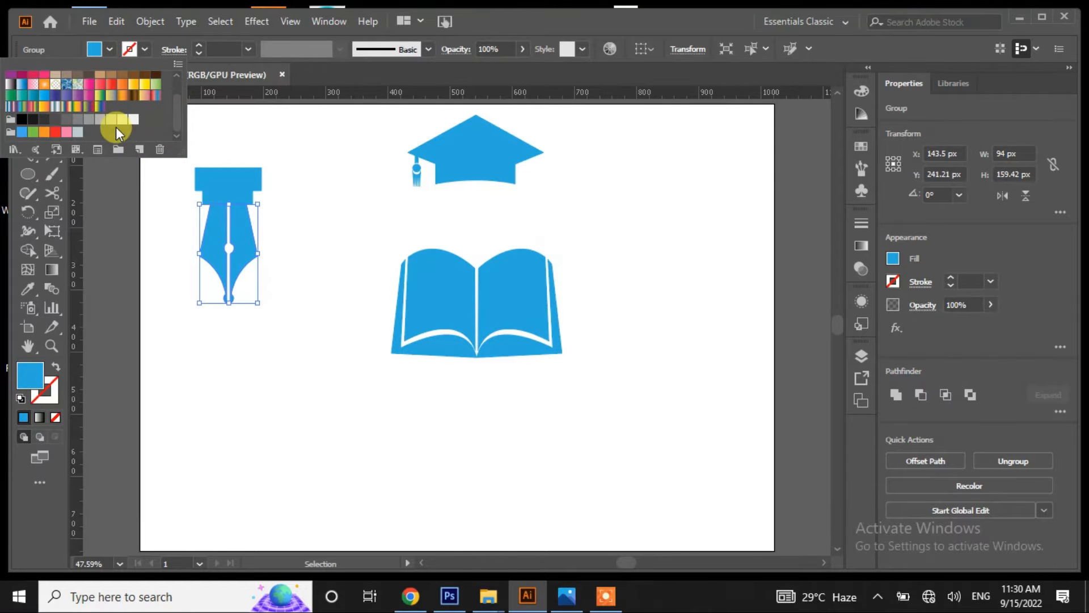
pyautogui.click(111, 120)
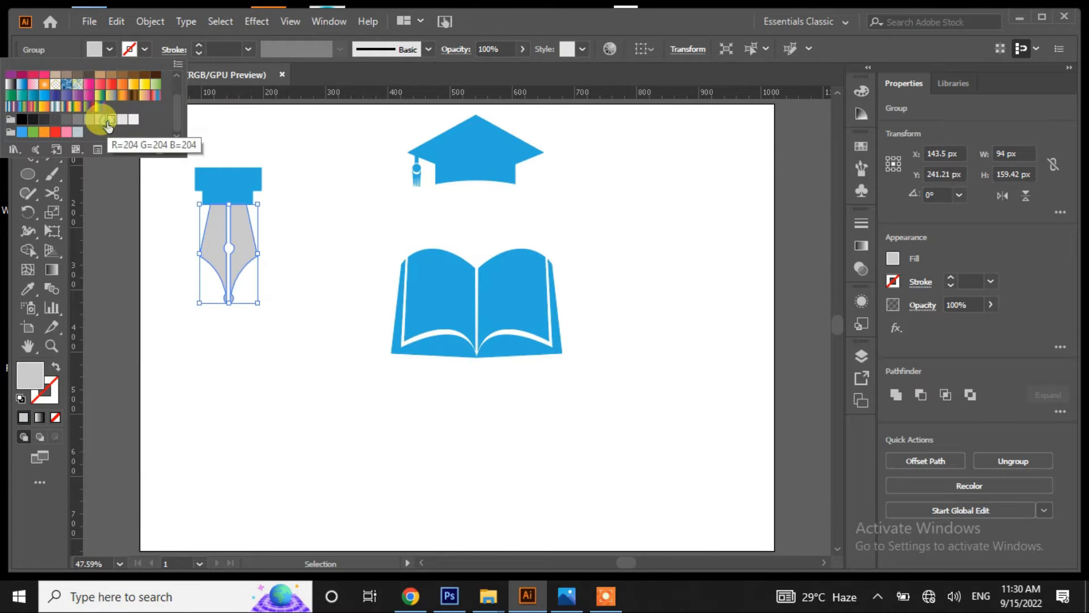
pyautogui.click(155, 187)
pyautogui.click(155, 188)
# - Fill the smaller rectangle directly above the nib with dark grey
pyautogui.click(227, 196)
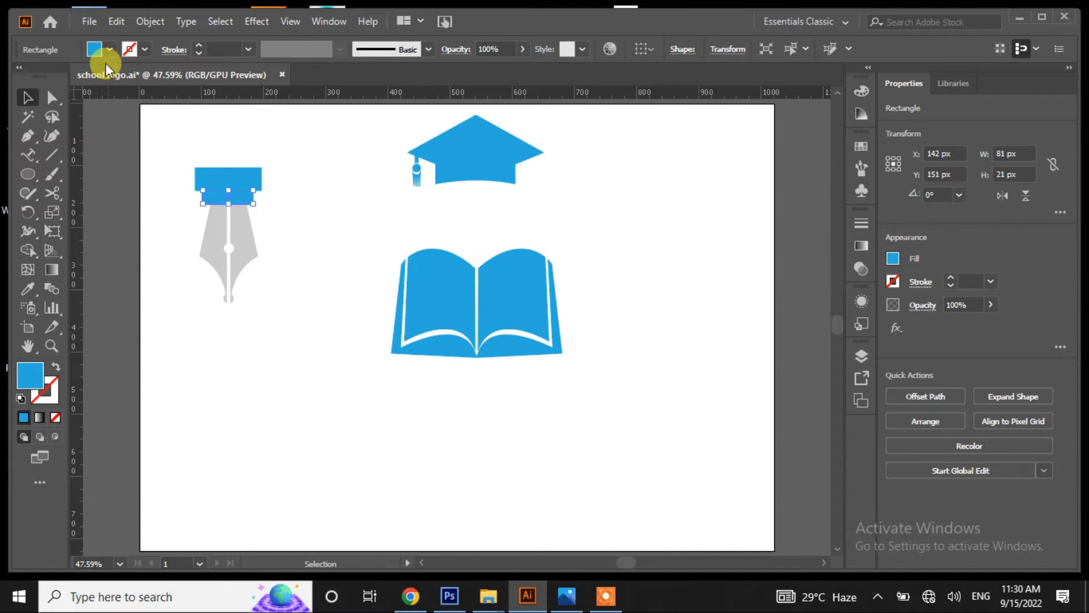
pyautogui.click(94, 49)
pyautogui.click(77, 141)
pyautogui.click(138, 263)
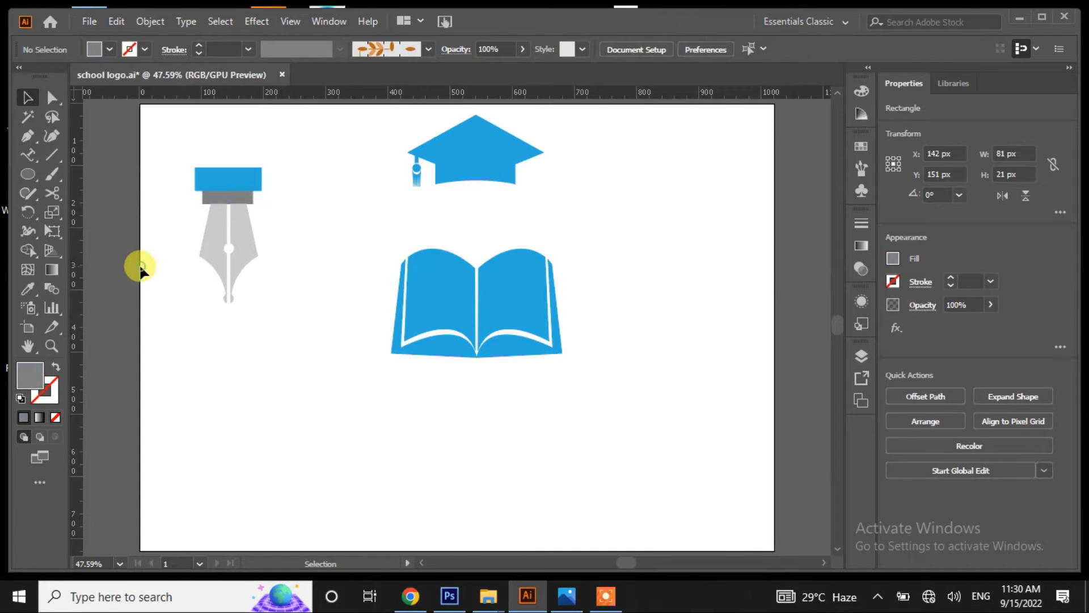
# - Group the nib, the dark grey collar and the blue rectangle into one pen object
pyautogui.moveTo(271, 164); pyautogui.dragTo(174, 288)
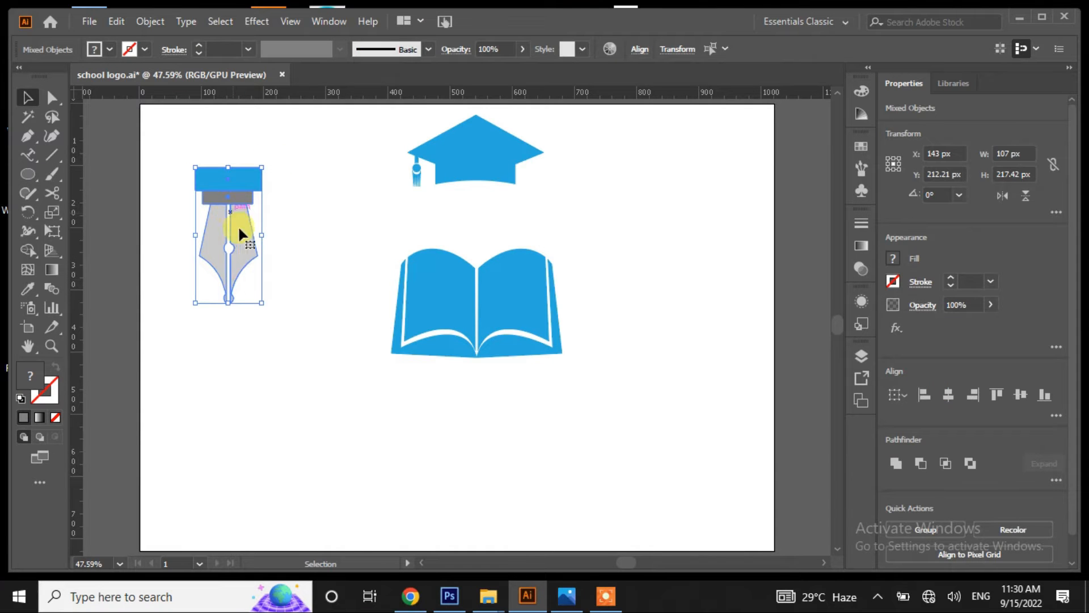
pyautogui.click(945, 529)
pyautogui.click(284, 168)
pyautogui.moveTo(283, 167); pyautogui.dragTo(182, 309)
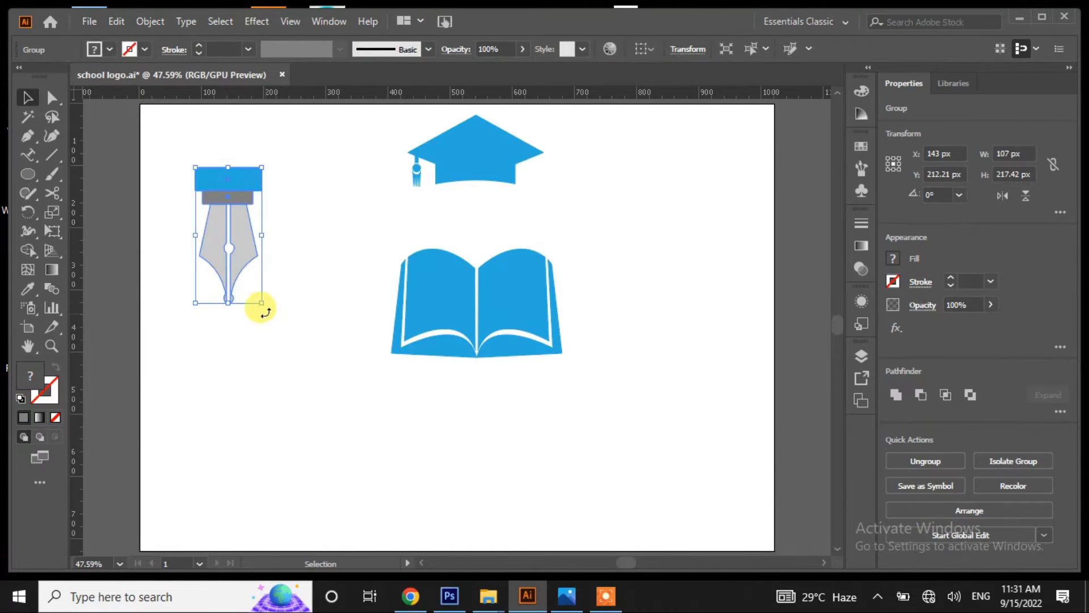
# - Scale the pen group proportionally to about 64 × 130 px and place it centred between the cap and the book
pyautogui.moveTo(263, 302); pyautogui.dragTo(234, 249)
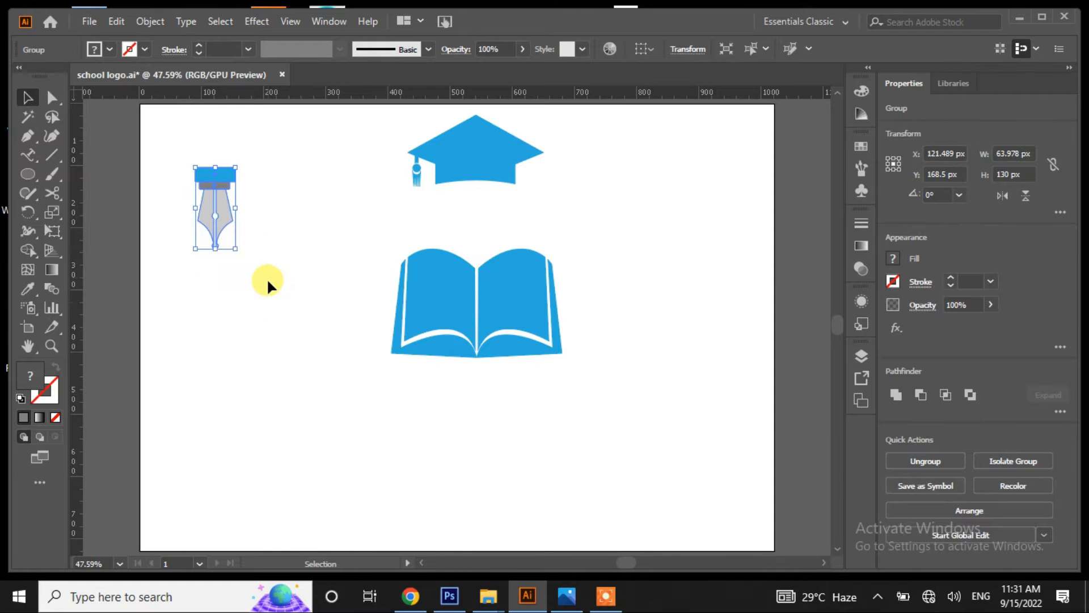
pyautogui.click(267, 284)
pyautogui.moveTo(221, 177); pyautogui.dragTo(479, 192)
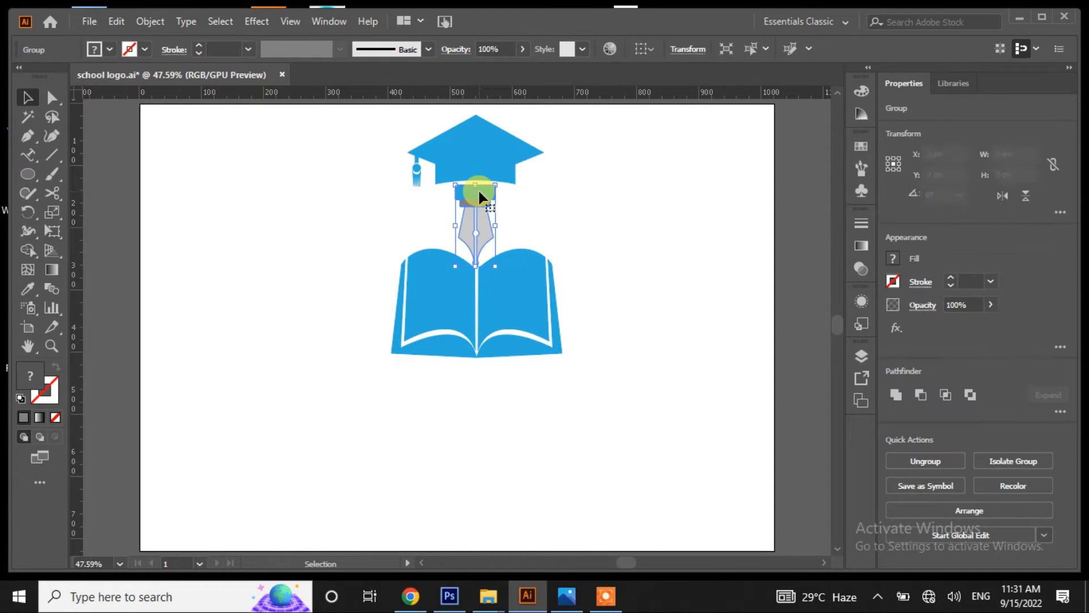
pyautogui.click(499, 399)
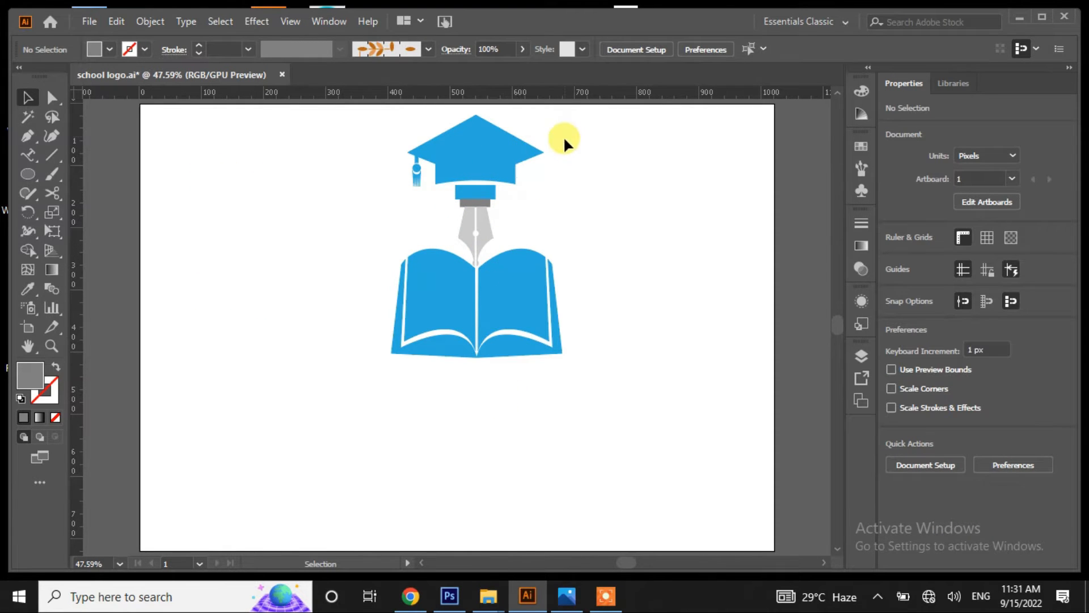
# - Enlarge the graduation cap with its tassel slightly about its centre
pyautogui.click(410, 171)
pyautogui.moveTo(544, 187); pyautogui.dragTo(553, 200)
pyautogui.click(630, 222)
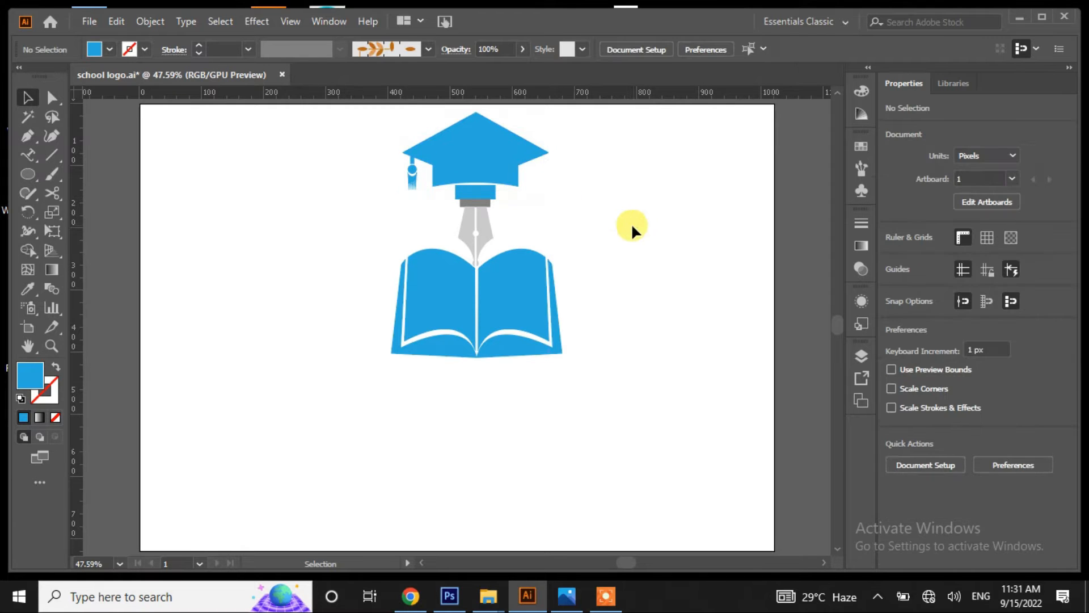
# - Scale the cap and pen together about their centre to about 163 × 171 px
pyautogui.moveTo(386, 225); pyautogui.dragTo(388, 226)
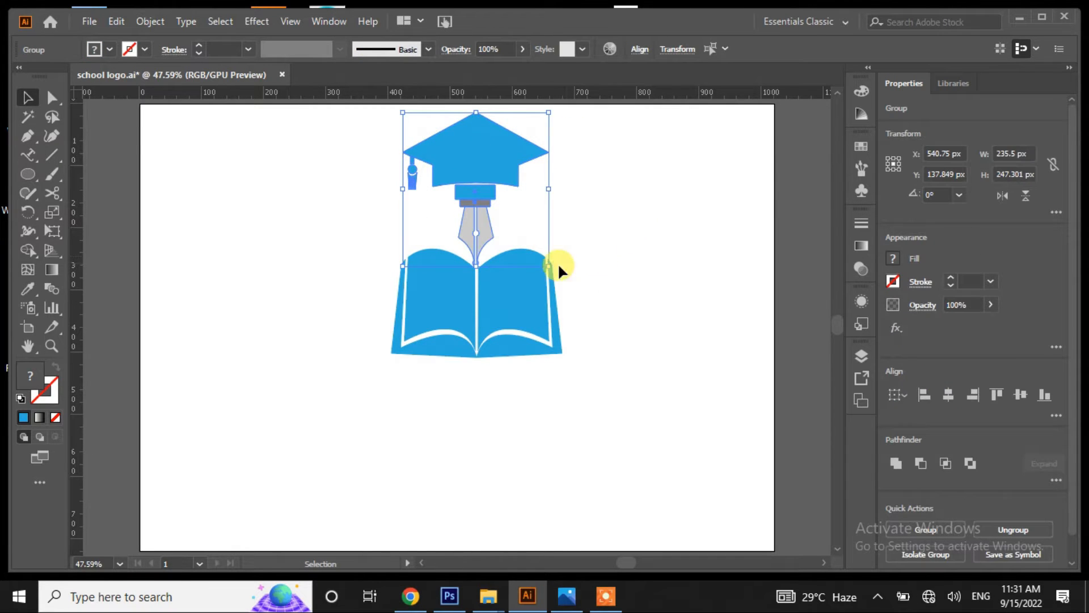
pyautogui.moveTo(546, 262); pyautogui.dragTo(527, 242)
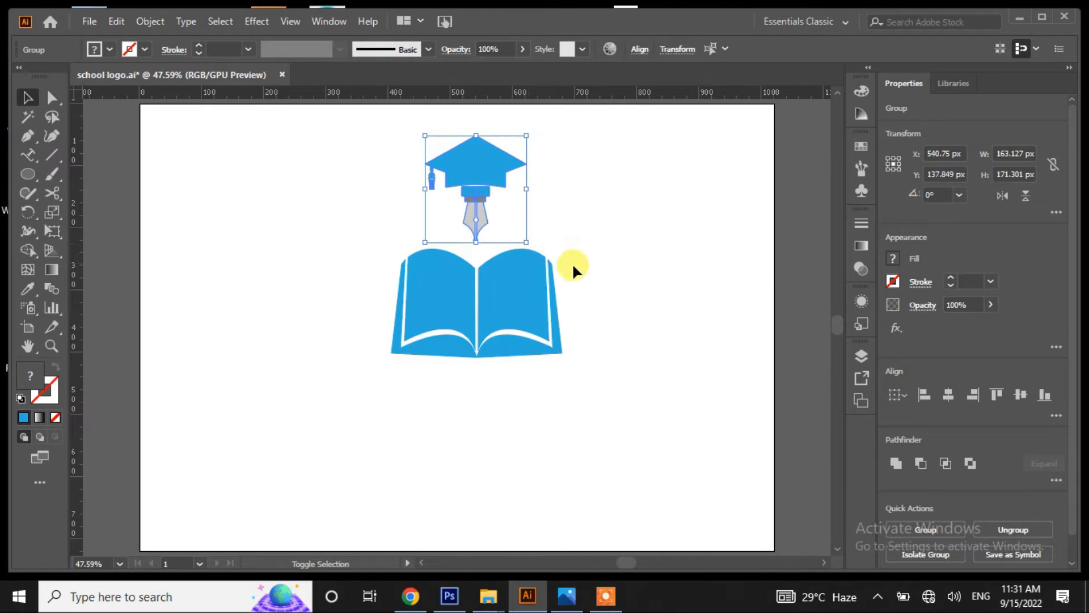
pyautogui.click(598, 263)
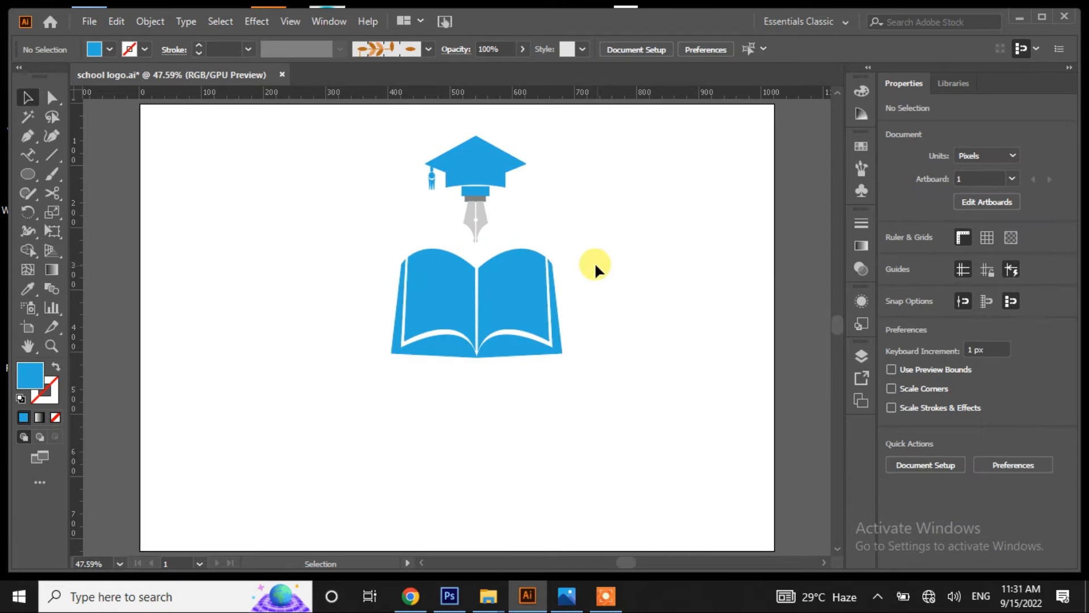
# - Nudge the pen group down 4 px to open a gap below the cap
pyautogui.click(478, 209)
pyautogui.press('Down')
pyautogui.press('Down')
pyautogui.press('Down')
pyautogui.press('Down')
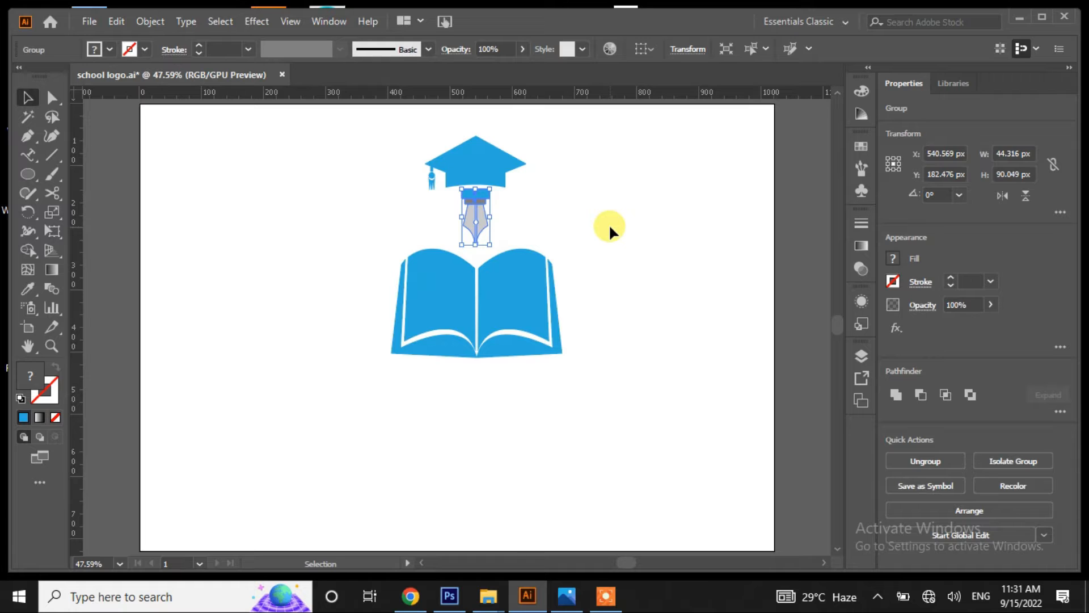
# - Move the cap and pen together straight down so the nib tip sits just above the book's centre fold
pyautogui.moveTo(547, 134); pyautogui.dragTo(420, 234)
pyautogui.press('Down')
pyautogui.press('Down')
pyautogui.press('Down')
pyautogui.press('Down')
pyautogui.press('Down')
pyautogui.press('Down')
pyautogui.press('Down')
pyautogui.press('Down')
pyautogui.press('Down')
pyautogui.press('Down')
pyautogui.press('Down')
pyautogui.press('Down')
pyautogui.press('Down')
pyautogui.press('Down')
pyautogui.press('Down')
pyautogui.press('Down')
pyautogui.press('Down')
pyautogui.press('Down')
pyautogui.press('Down')
pyautogui.press('Down')
pyautogui.press('Down')
pyautogui.press('Down')
pyautogui.press('Down')
pyautogui.press('Up')
pyautogui.press('Up')
pyautogui.press('Up')
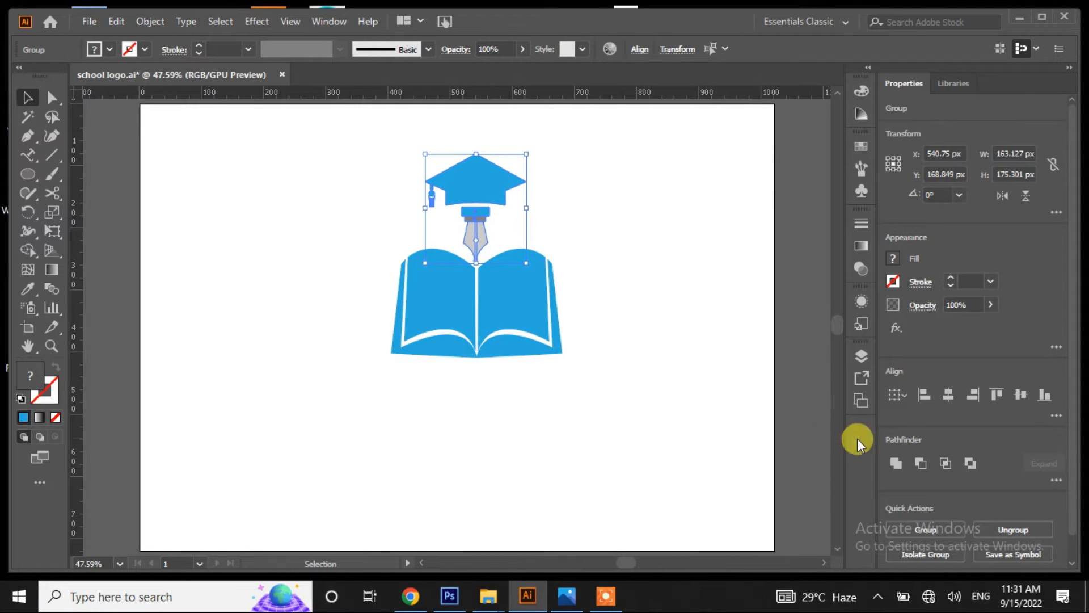
pyautogui.click(639, 402)
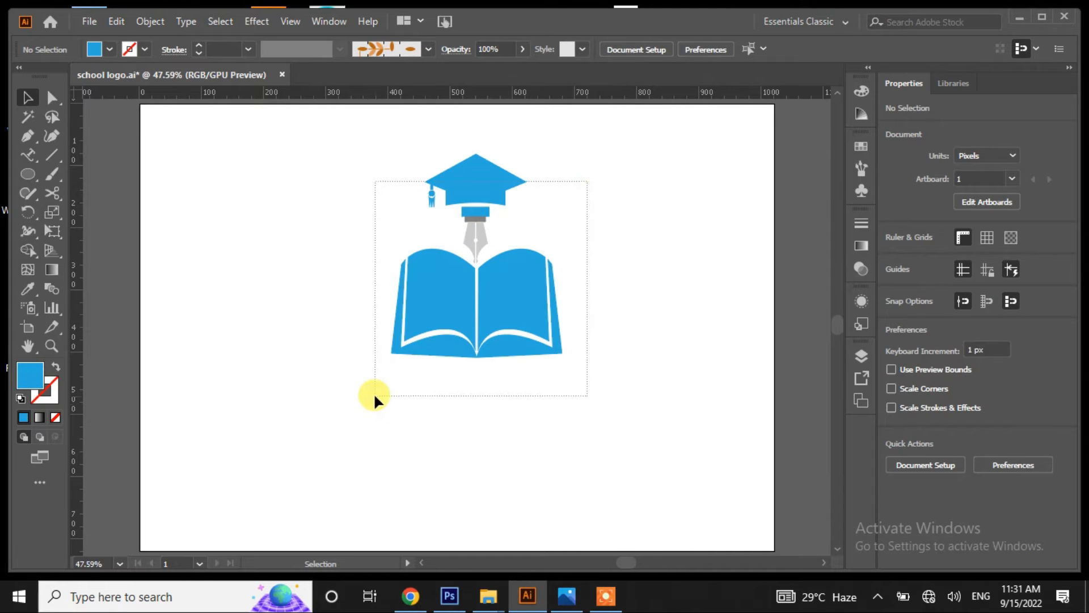
# - Group the cap, pen and book into a single emblem
pyautogui.moveTo(374, 397); pyautogui.dragTo(375, 396)
pyautogui.rightClick(513, 317)
pyautogui.click(548, 446)
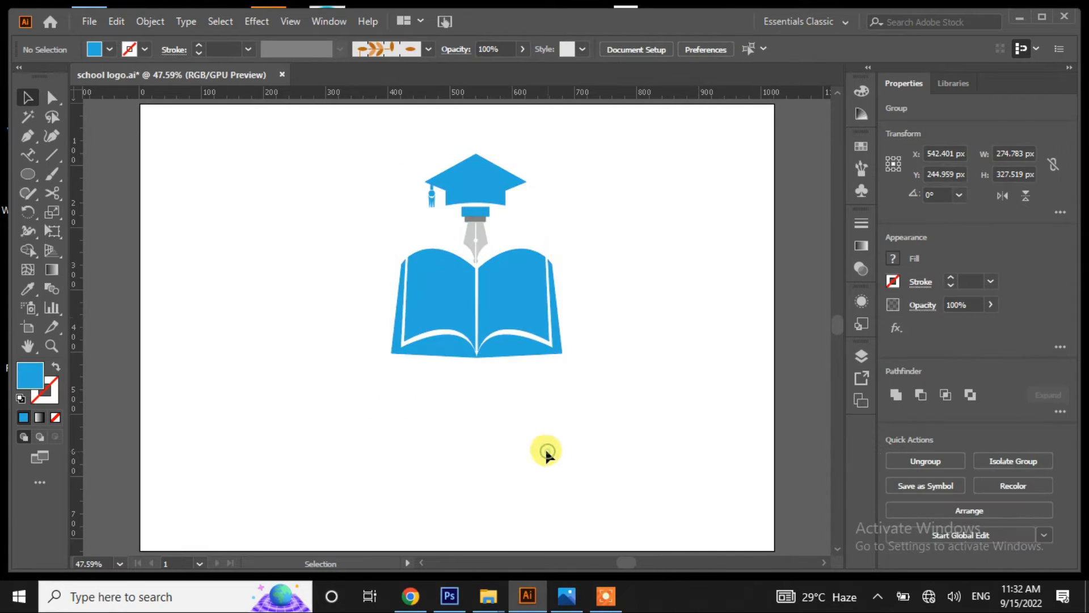
# - Move the emblem group slightly down and scale it proportionally about its centre to roughly 70 percent
pyautogui.moveTo(590, 173); pyautogui.dragTo(386, 367)
pyautogui.moveTo(457, 317); pyautogui.dragTo(457, 339)
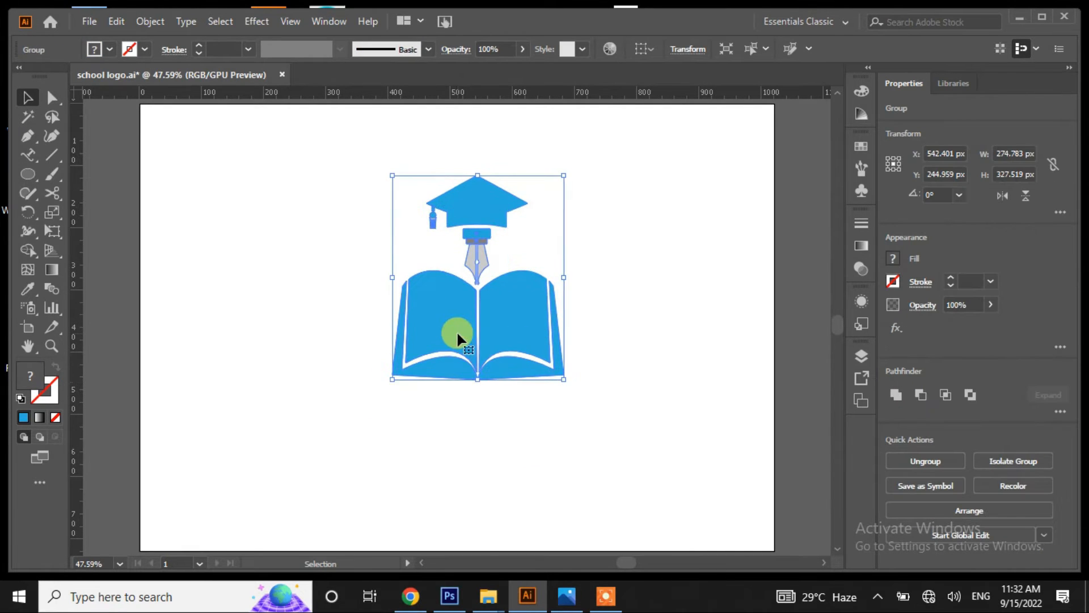
pyautogui.moveTo(562, 377); pyautogui.dragTo(537, 347)
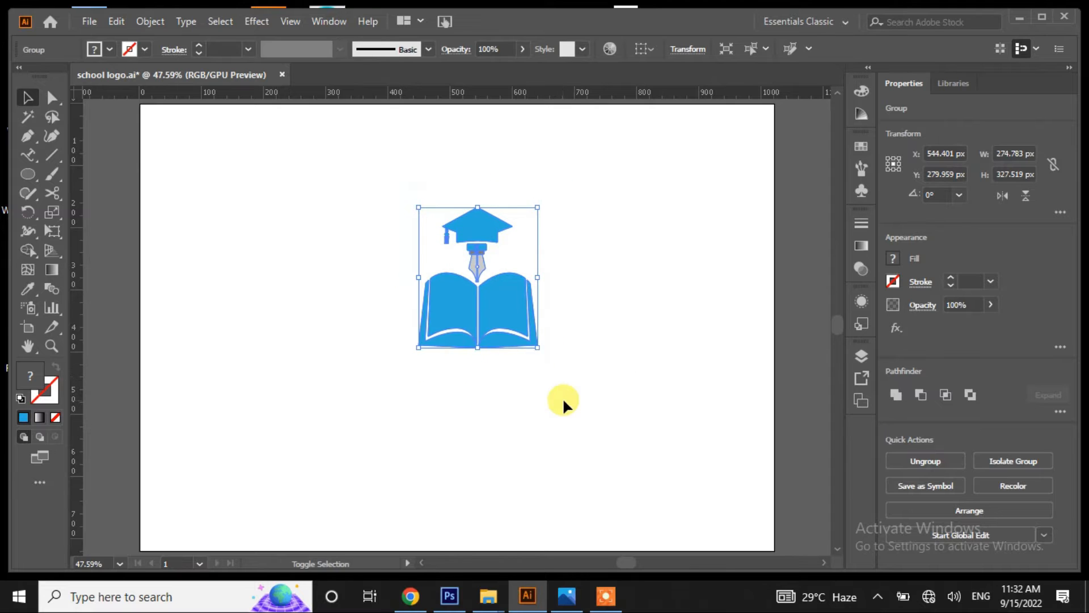
pyautogui.click(562, 399)
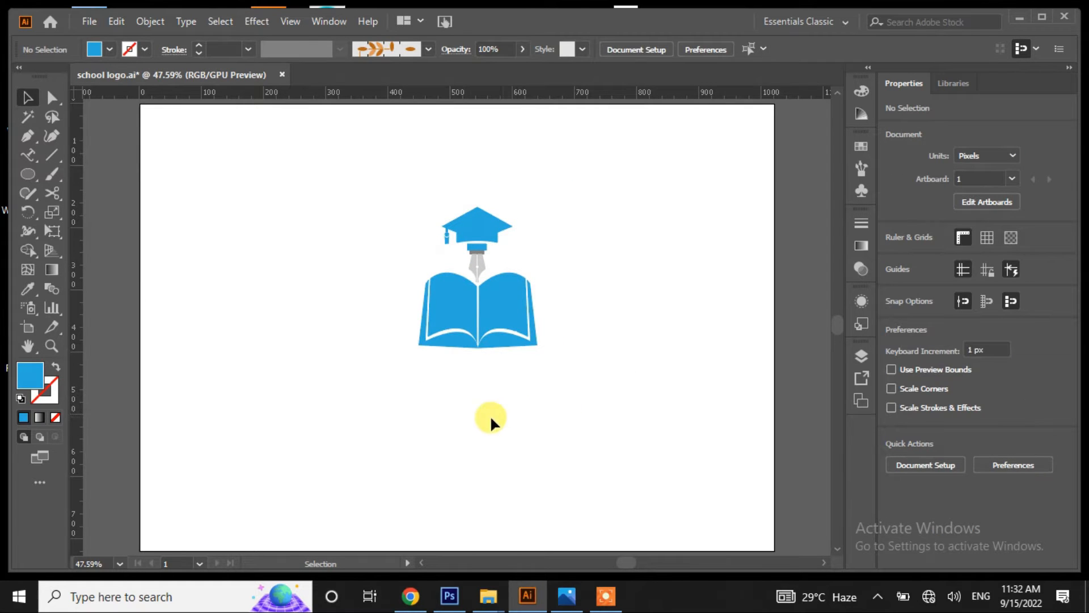
# - Draw a horizontal banner rectangle about 360 × 74 px just below the book
pyautogui.moveTo(29, 172); pyautogui.dragTo(86, 175)
pyautogui.click(281, 384)
pyautogui.press('Escape')
pyautogui.moveTo(345, 369); pyautogui.dragTo(569, 414)
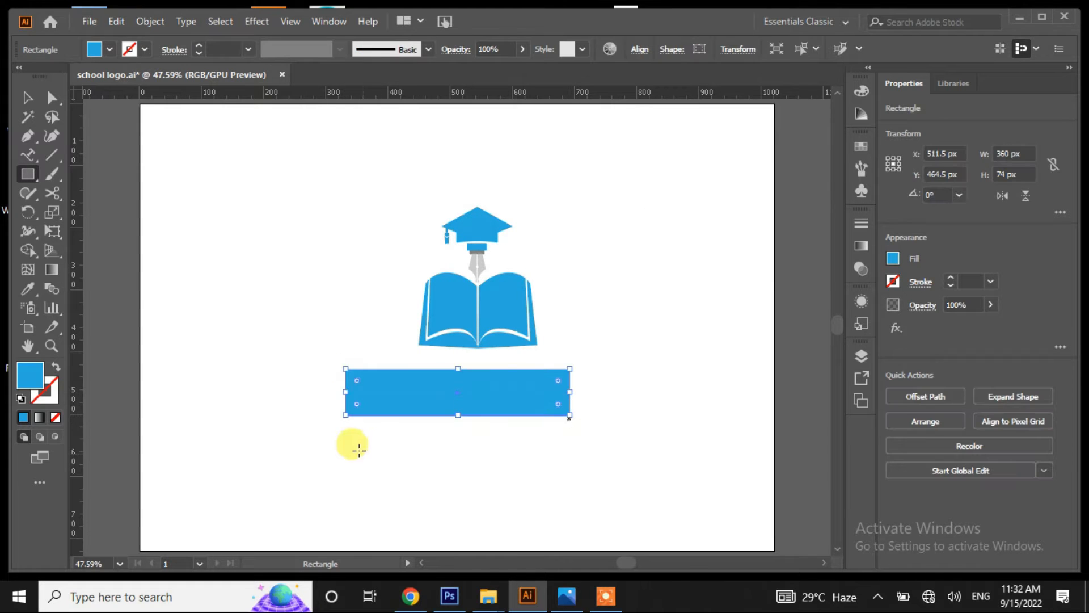
# - Draw a rectangle about 106 × 74 px overlapping the banner's lower left end and duplicate it at the right end
pyautogui.moveTo(312, 392); pyautogui.dragTo(567, 417)
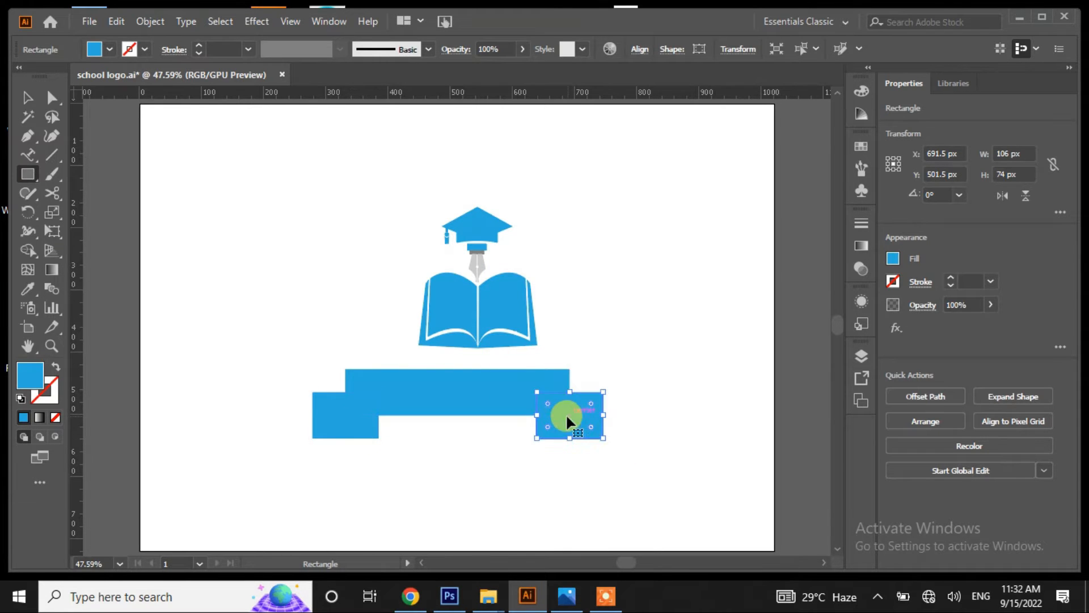
pyautogui.click(26, 97)
pyautogui.click(215, 372)
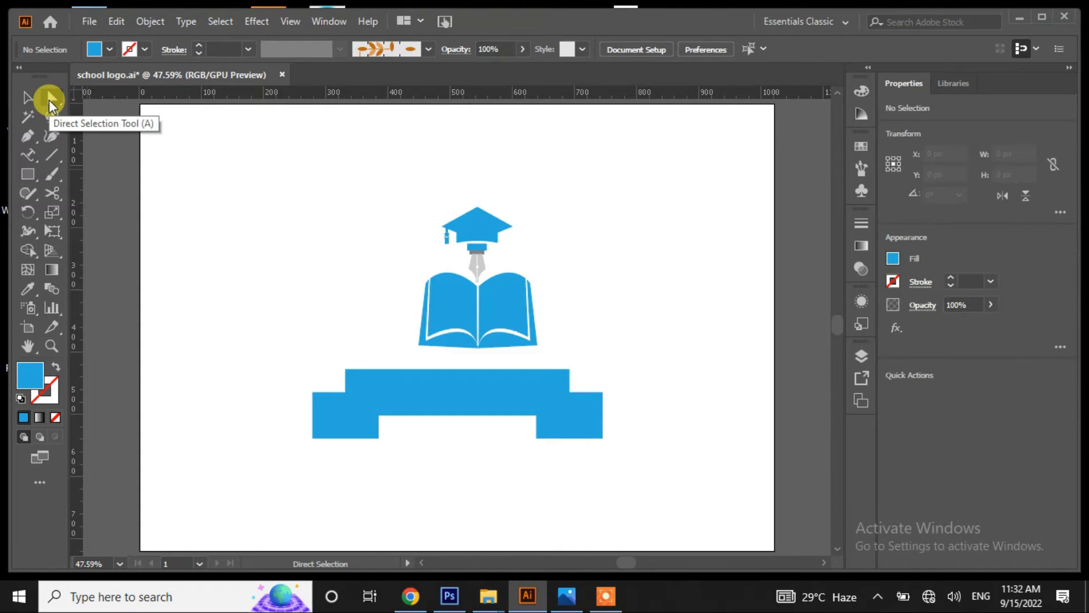
# - Draw a triangular fold with the Pen tool between the banner's lower left corner and the left tail's inner edge
pyautogui.click(30, 133)
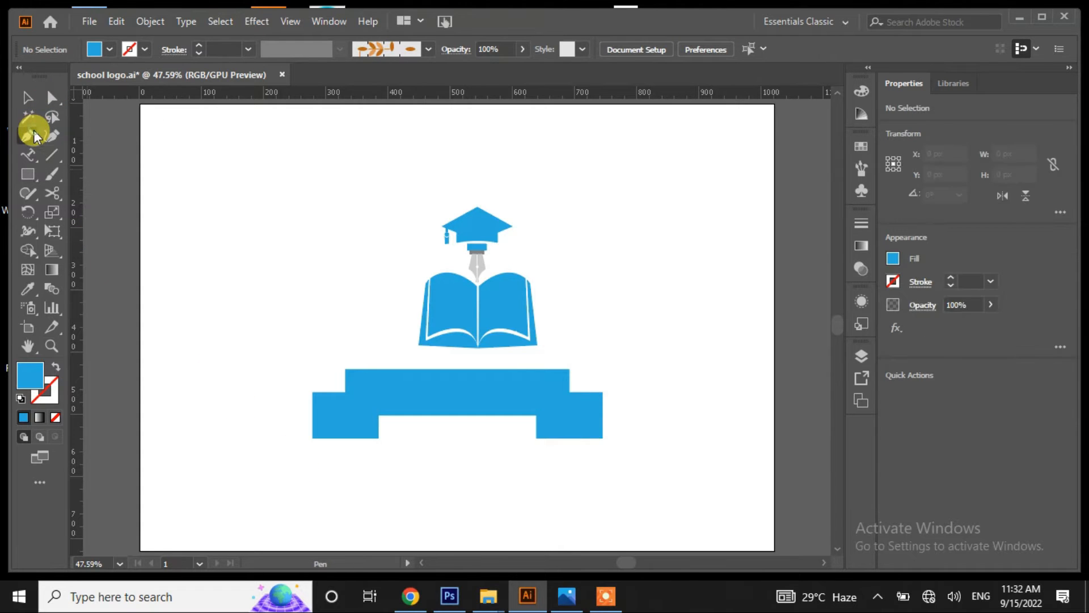
pyautogui.click(379, 438)
pyautogui.click(345, 416)
pyautogui.click(379, 415)
pyautogui.click(378, 438)
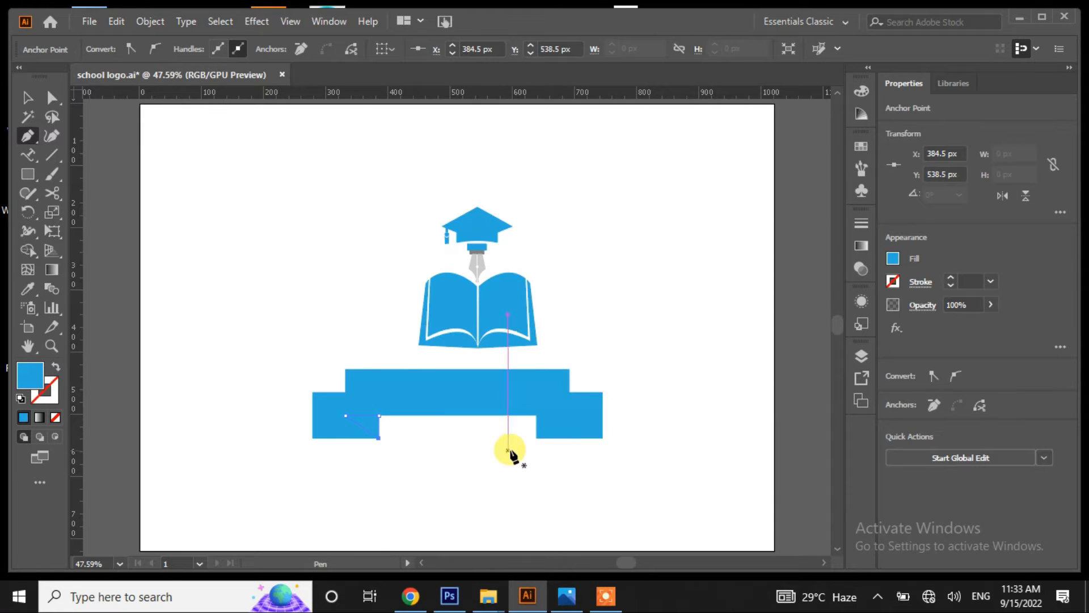
# - Draw a matching triangular fold between the banner's lower right corner and the right tail's inner edge
pyautogui.click(536, 438)
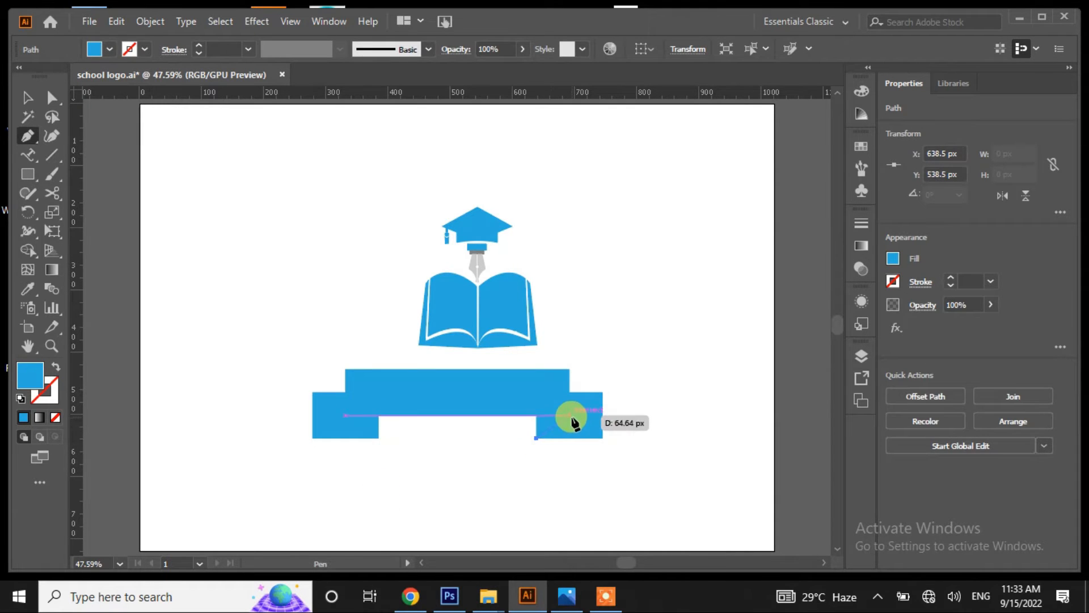
pyautogui.click(569, 415)
pyautogui.click(536, 417)
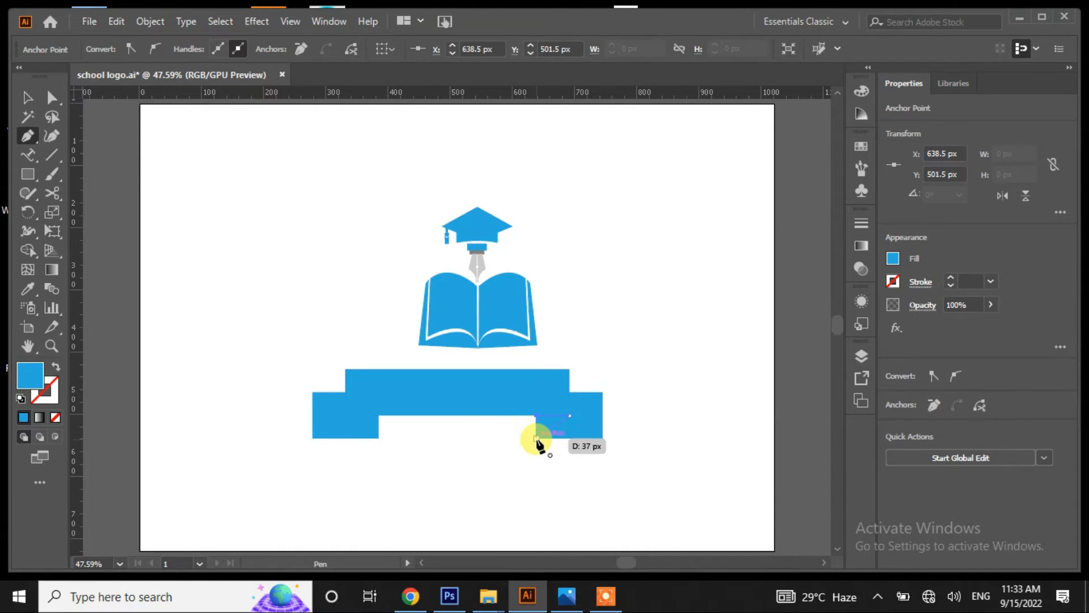
pyautogui.click(536, 439)
pyautogui.click(28, 98)
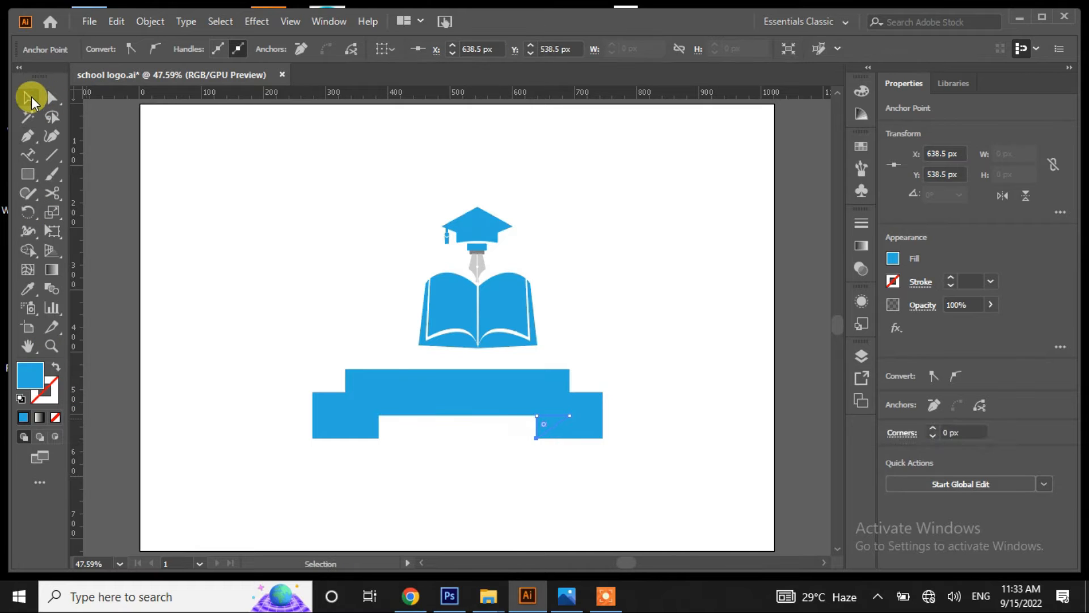
# - Group the two fold triangles and fill them with a medium grey swatch
pyautogui.click(373, 431)
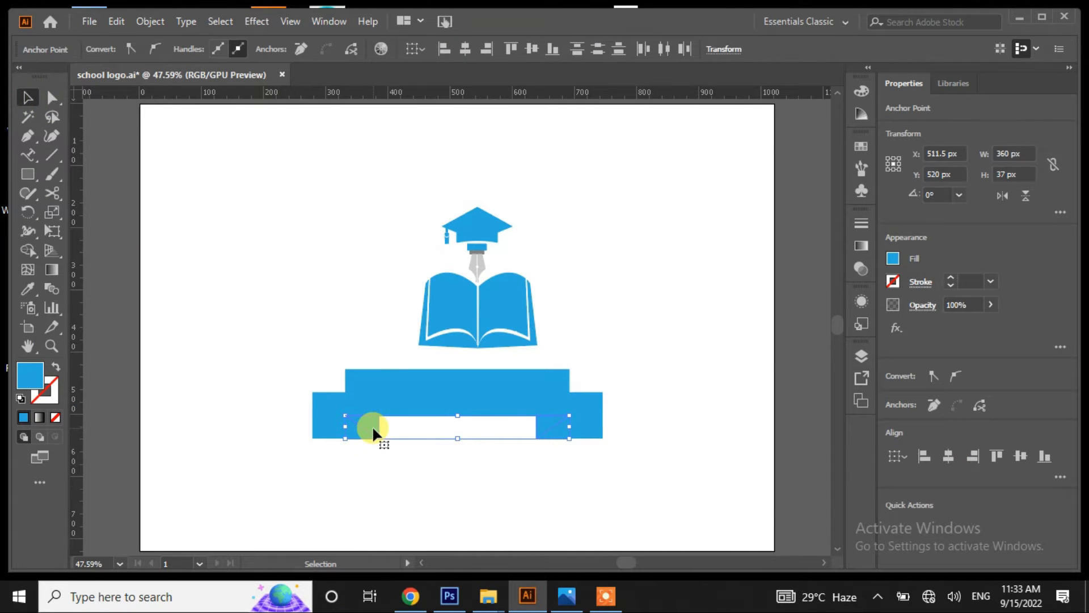
pyautogui.rightClick(533, 439)
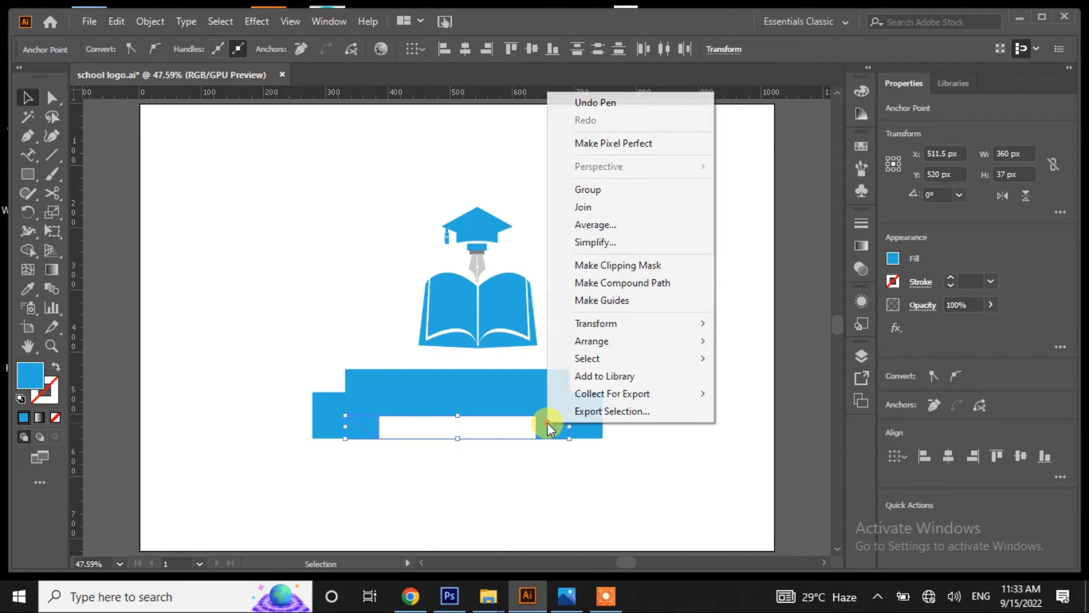
pyautogui.click(567, 187)
pyautogui.click(111, 50)
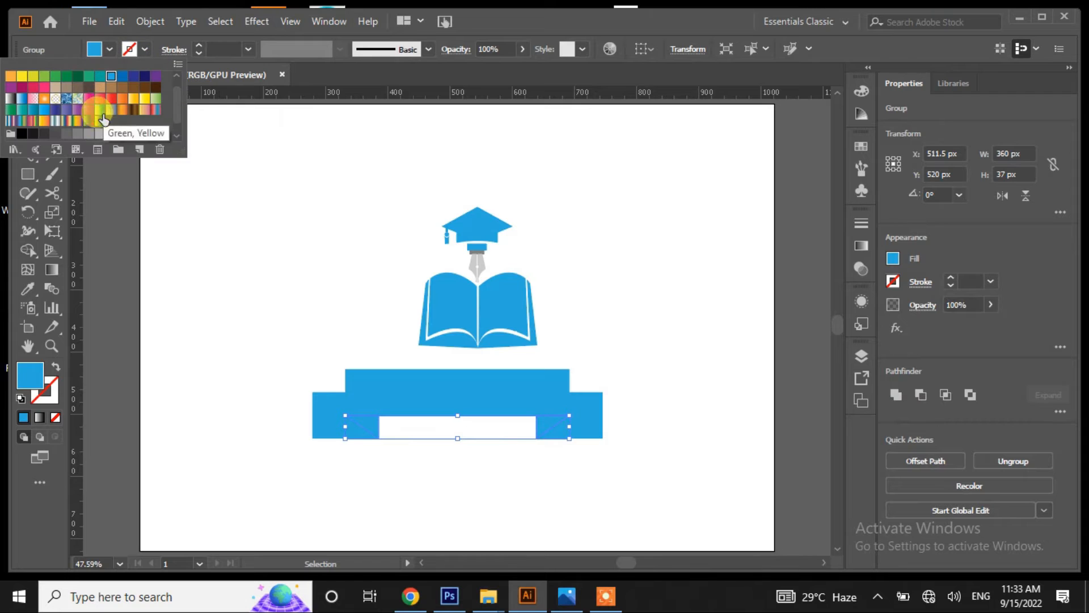
pyautogui.click(82, 132)
# - Add an anchor point midway on each tail's outer edge and pull it about 53 px inward to form notched ribbon ends
pyautogui.moveTo(26, 136); pyautogui.dragTo(59, 159)
pyautogui.click(309, 416)
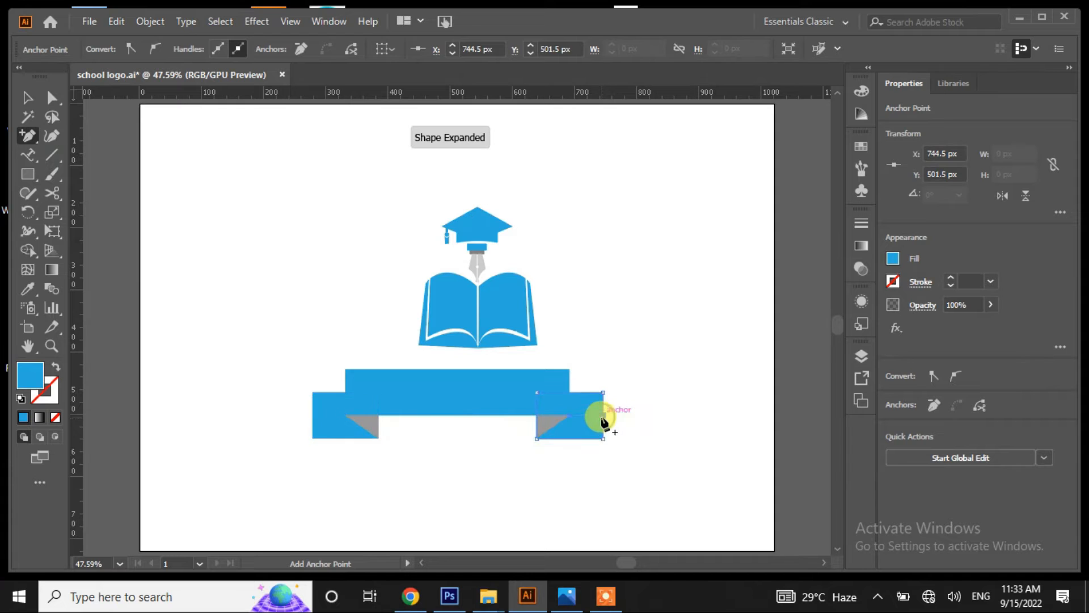
pyautogui.click(51, 98)
pyautogui.click(211, 369)
pyautogui.moveTo(314, 415); pyautogui.dragTo(331, 416)
pyautogui.moveTo(603, 416)
pyautogui.mouseDown()
pyautogui.moveTo(577, 413)
pyautogui.moveTo(586, 416)
pyautogui.mouseUp()
pyautogui.click(27, 98)
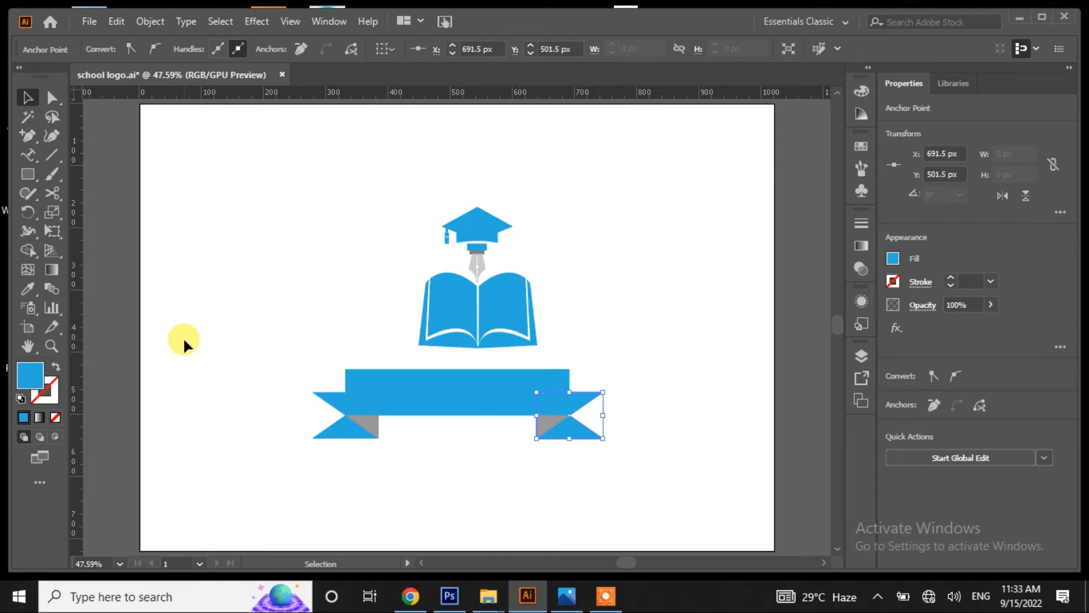
# - Merge the banner's main bar with the overlapping tail areas using the Shape Builder tool
pyautogui.click(439, 422)
pyautogui.moveTo(614, 377); pyautogui.dragTo(182, 444)
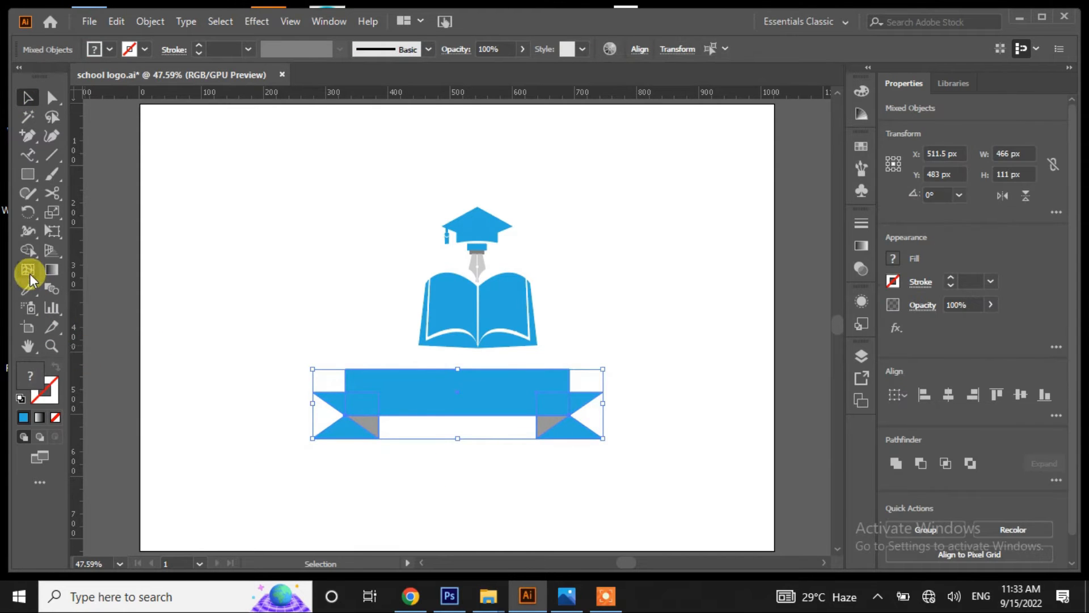
pyautogui.click(27, 249)
pyautogui.moveTo(369, 396); pyautogui.dragTo(515, 408)
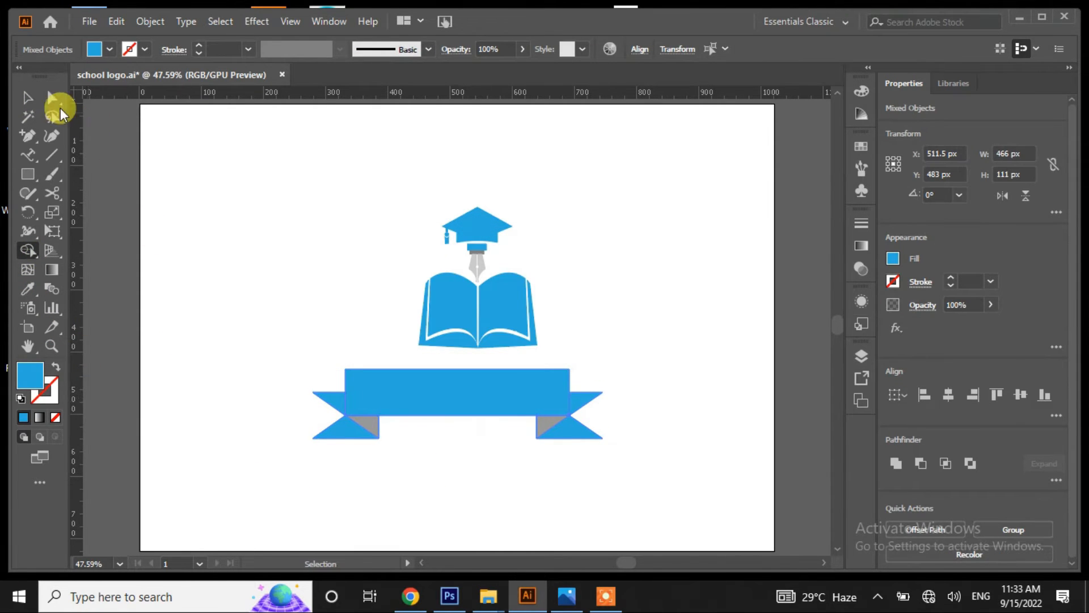
pyautogui.click(27, 97)
pyautogui.click(274, 287)
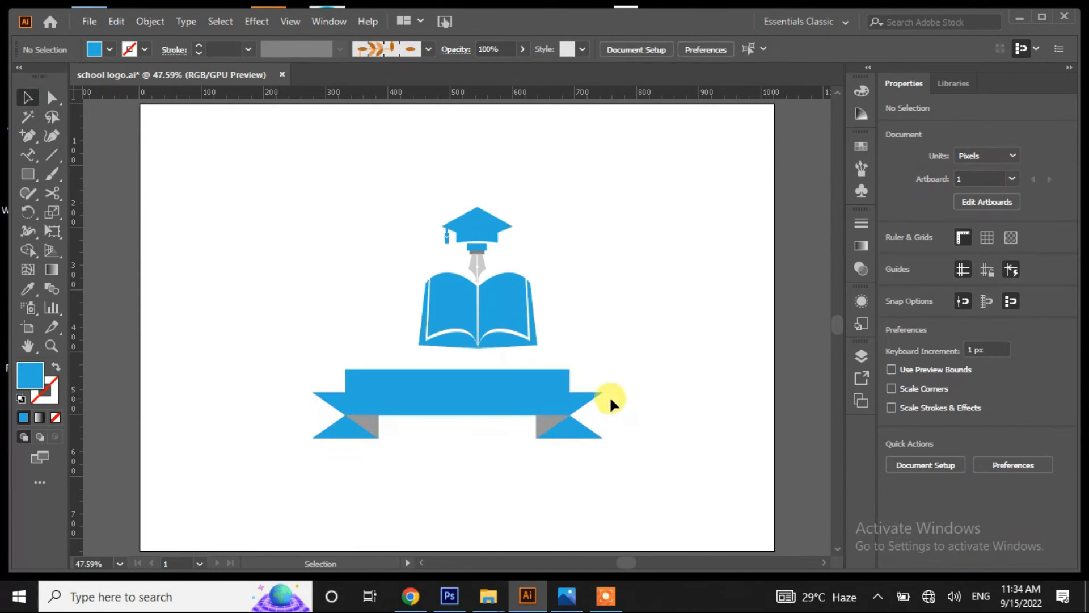
# - Group all the ribbon parts and move the group about 32 px right to centre it beneath the book
pyautogui.moveTo(274, 452); pyautogui.dragTo(273, 453)
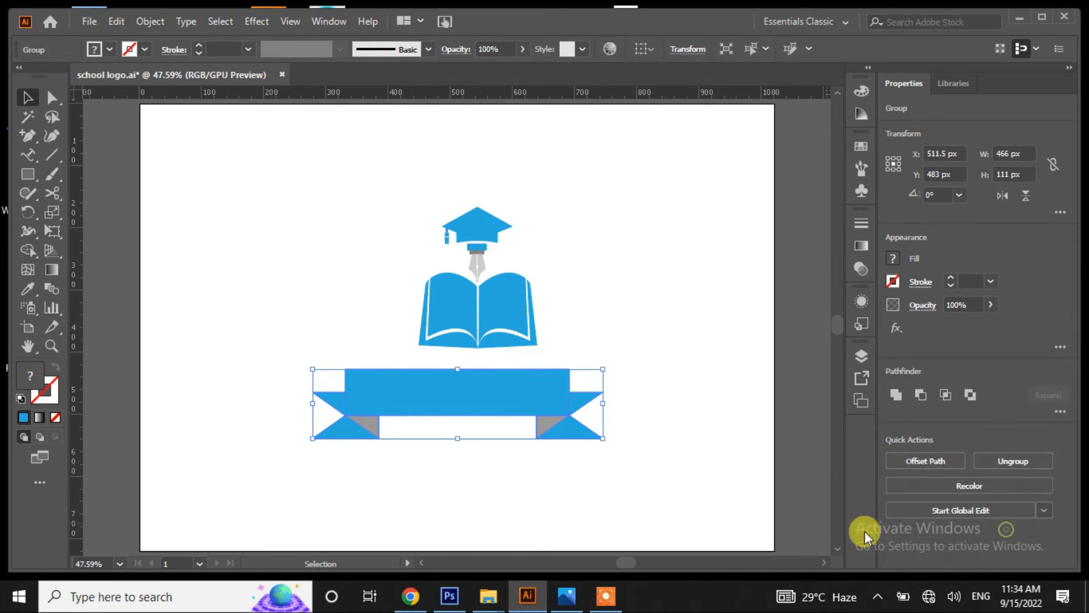
pyautogui.moveTo(479, 400); pyautogui.dragTo(488, 400)
pyautogui.click(495, 515)
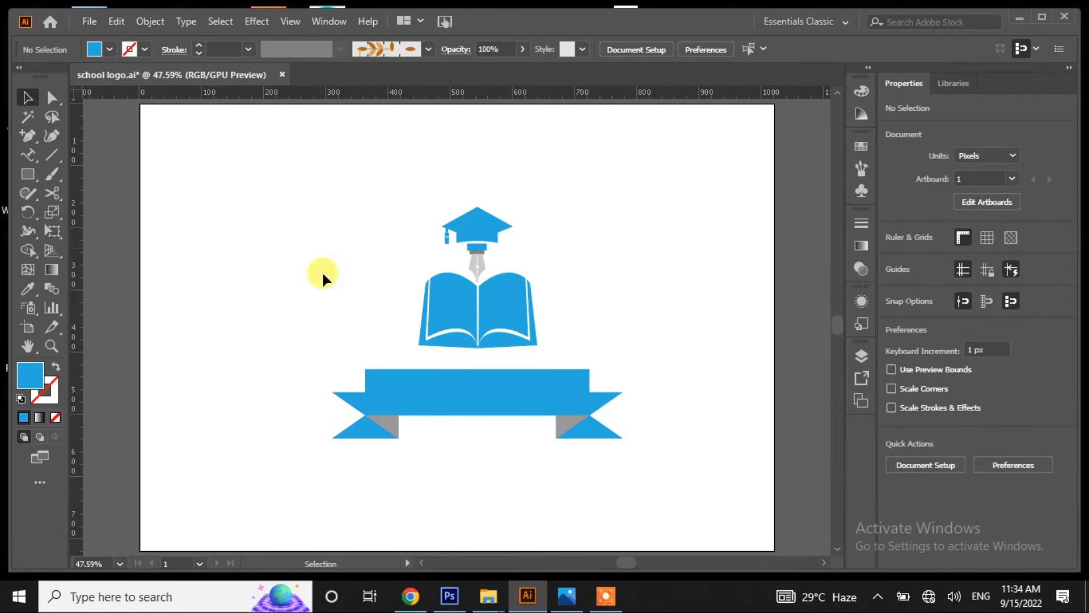
# - Warp the ribbon group with a horizontal Arc envelope at 33% bend
pyautogui.click(415, 393)
pyautogui.click(148, 21)
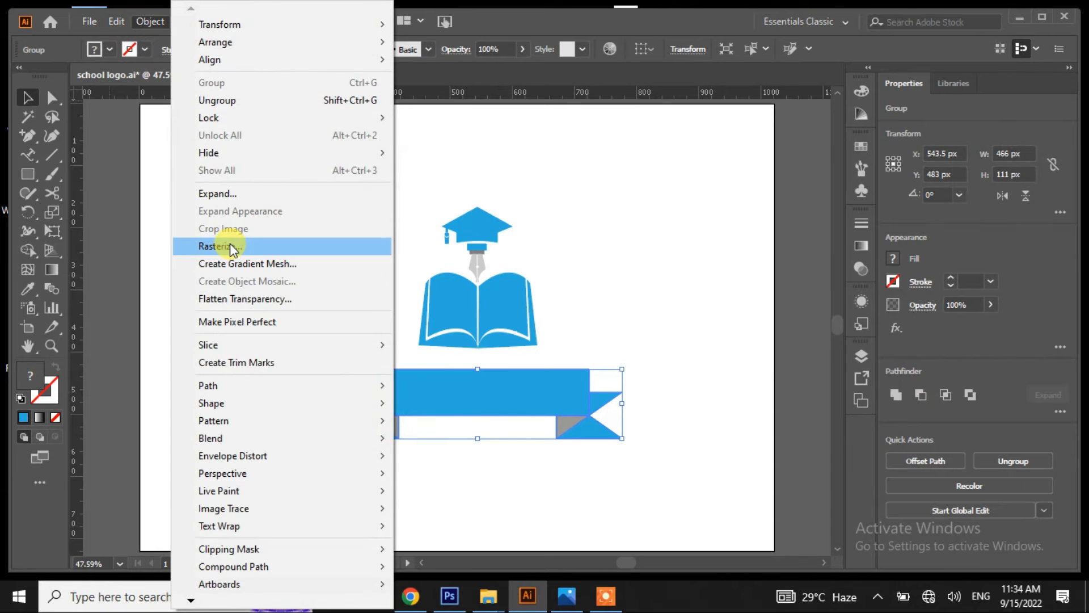
pyautogui.moveTo(255, 458)
pyautogui.click(504, 457)
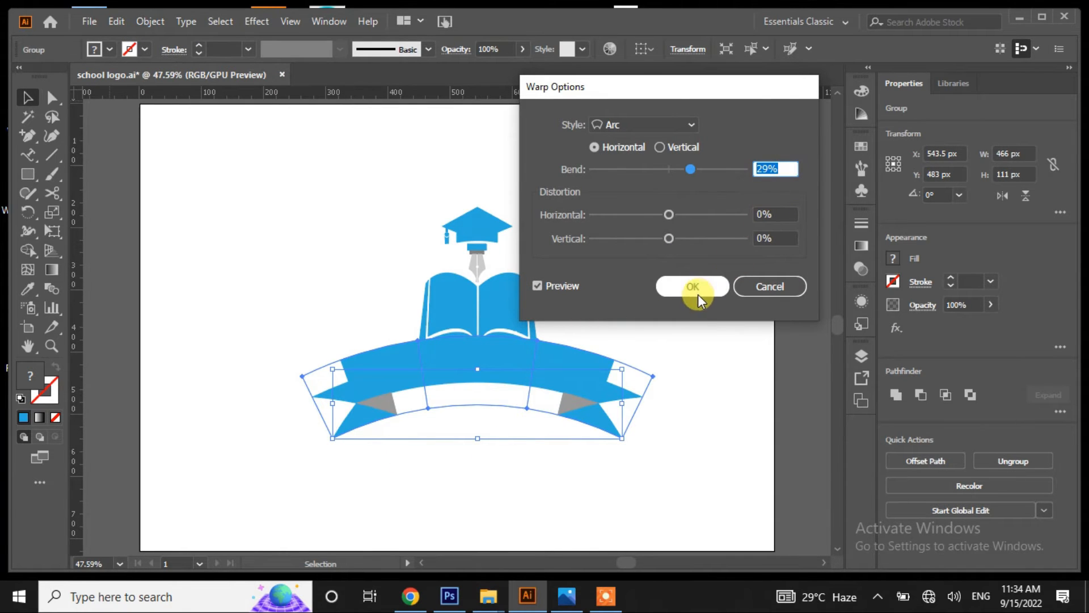
pyautogui.scroll(5, 788, 165)
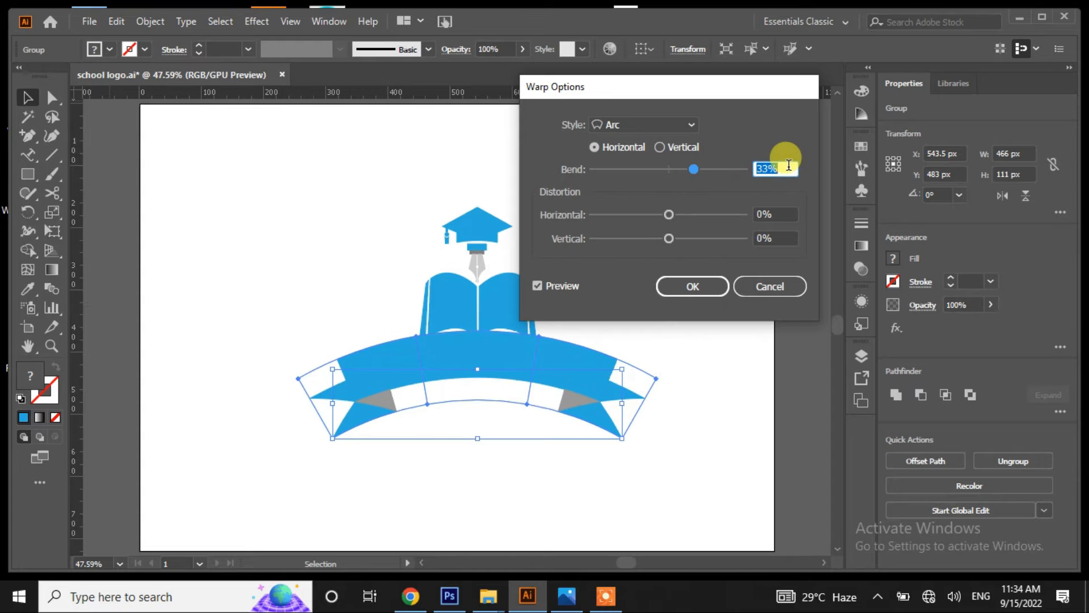
pyautogui.scroll(-1, 788, 166)
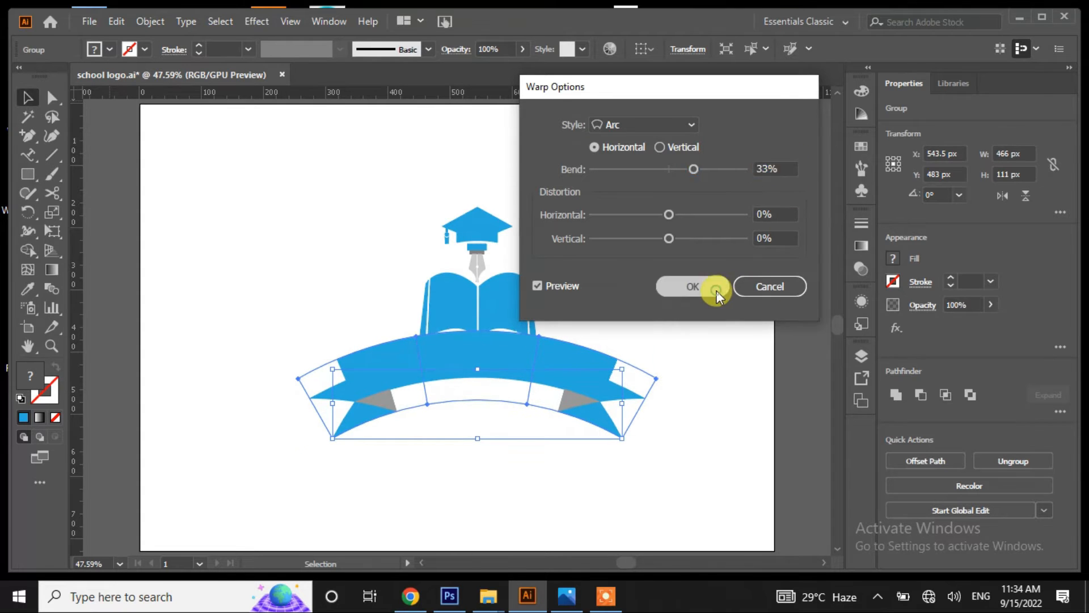
pyautogui.click(716, 290)
# - Scale the arched ribbon down to about 432 px wide and place it just beneath the open book
pyautogui.moveTo(656, 438); pyautogui.dragTo(623, 422)
pyautogui.moveTo(488, 372); pyautogui.dragTo(486, 384)
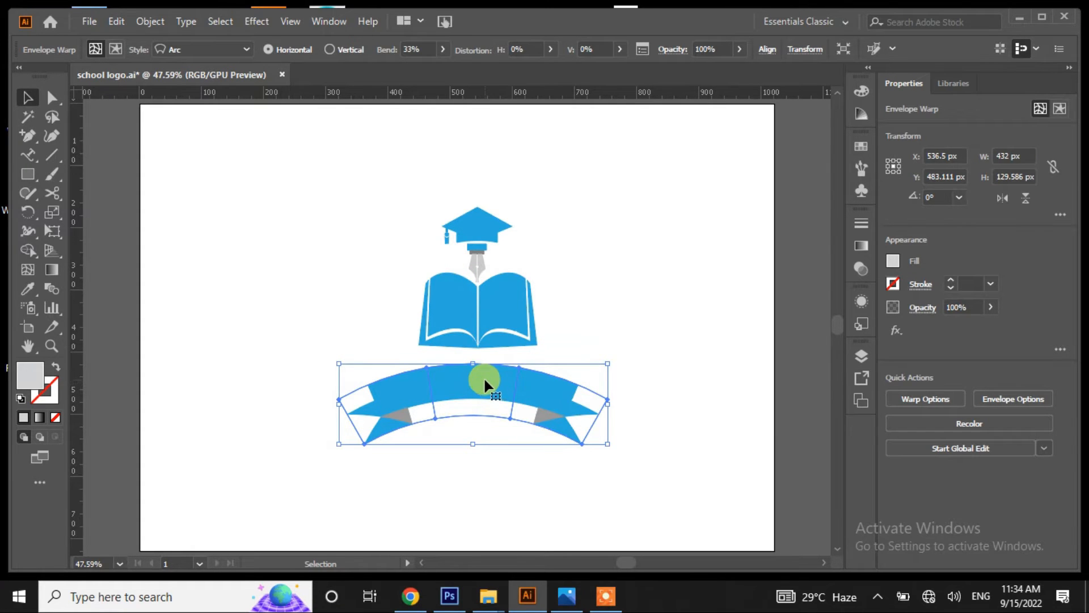
pyautogui.click(658, 388)
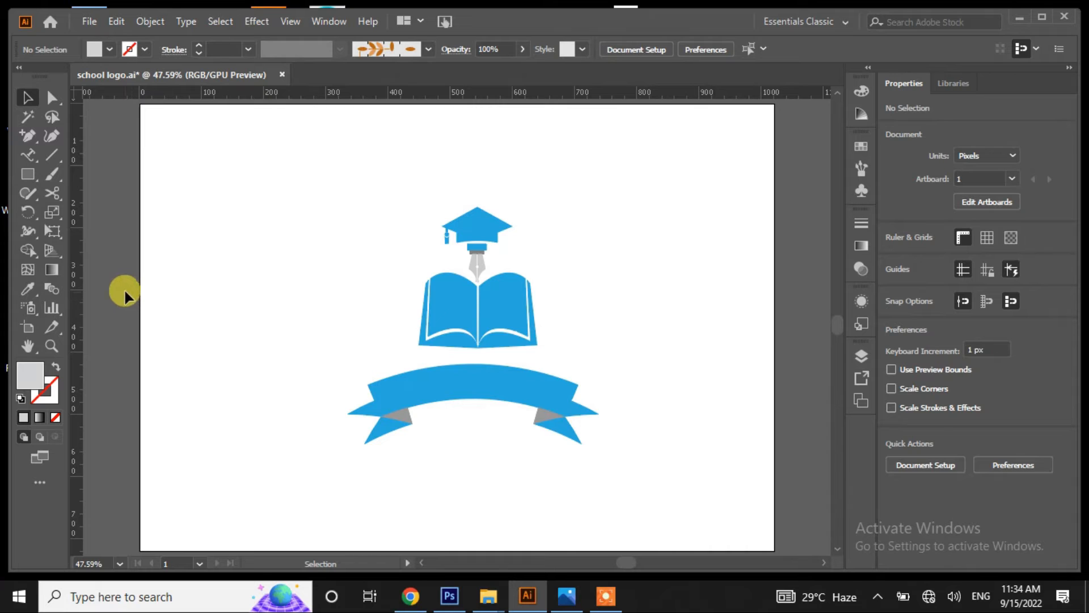
# - Draw a circle about 248 px in diameter centred on the nib tip, with a light grey stroke and no fill
pyautogui.moveTo(29, 175); pyautogui.dragTo(67, 211)
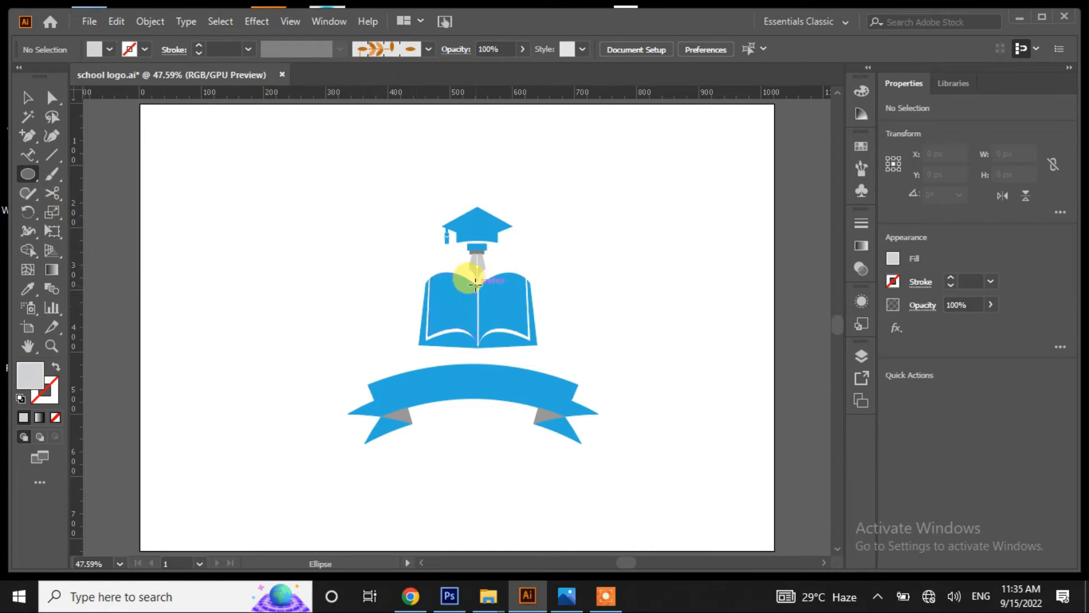
pyautogui.moveTo(477, 285); pyautogui.dragTo(555, 362)
pyautogui.click(66, 368)
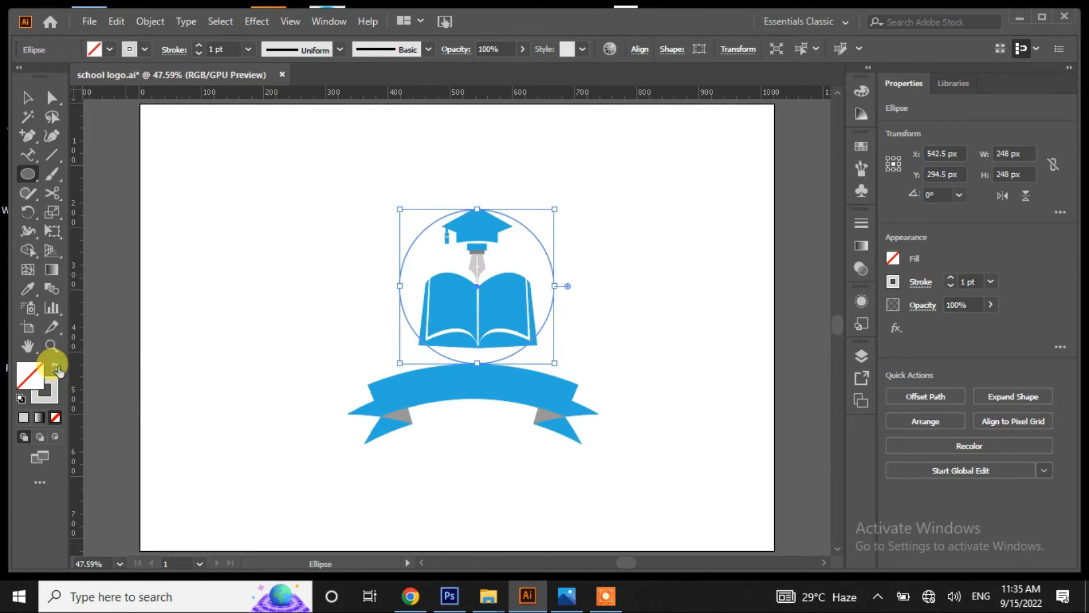
# - Try offsetting the circle inward by 24 px and undo the inner copy
pyautogui.click(915, 397)
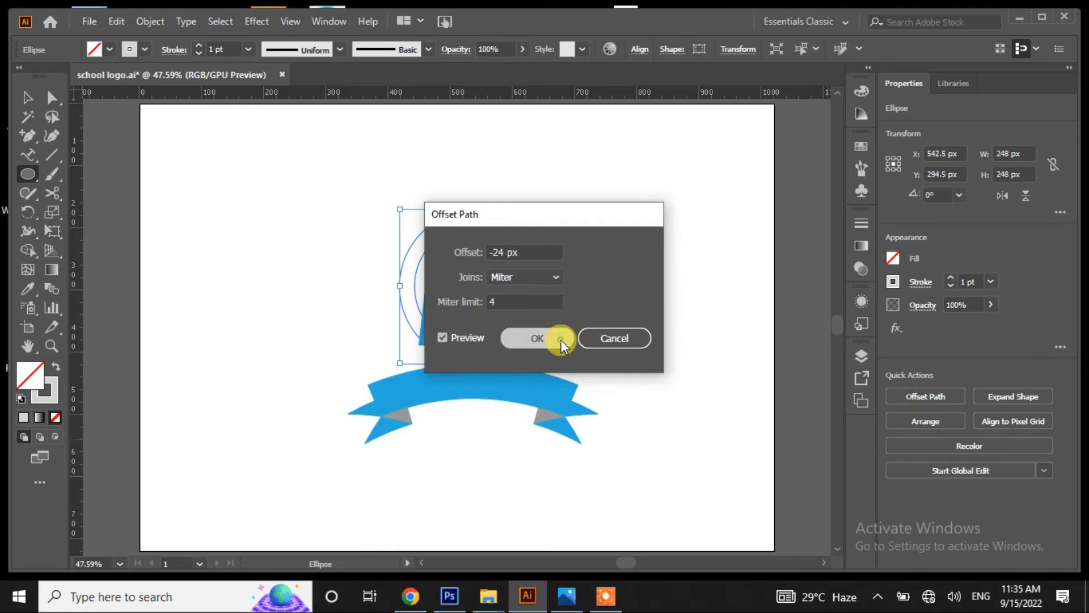
pyautogui.click(561, 339)
pyautogui.click(910, 397)
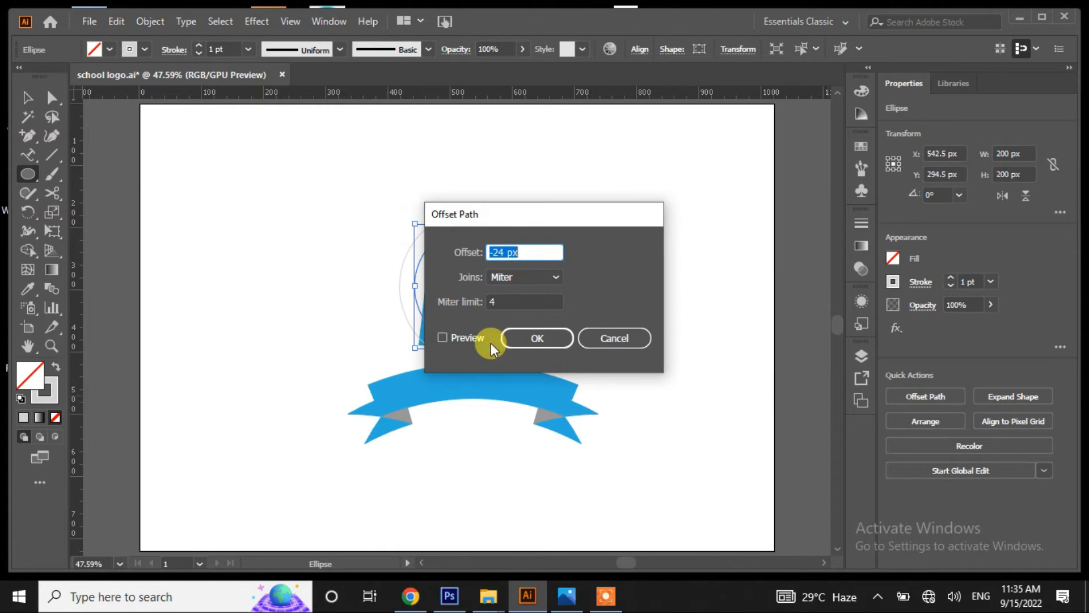
pyautogui.click(465, 337)
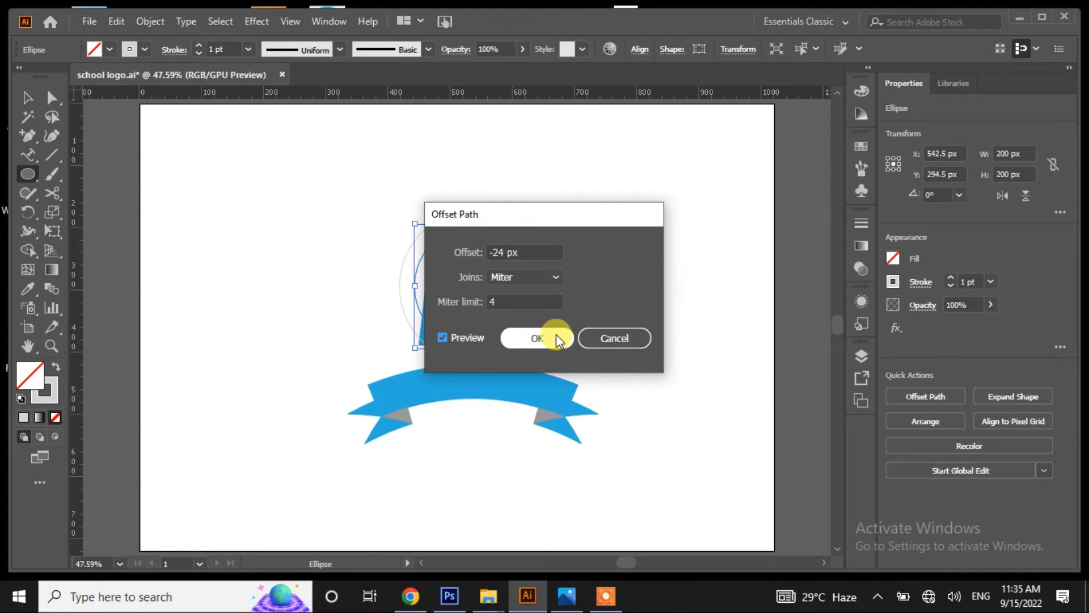
pyautogui.click(620, 338)
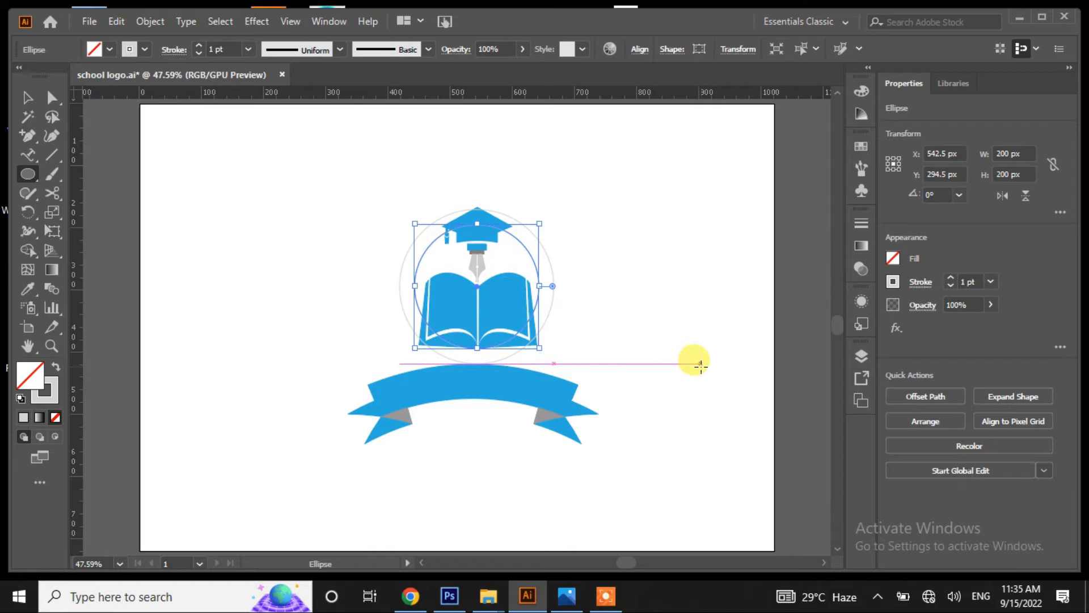
pyautogui.hotkey('ctrl', 'z')
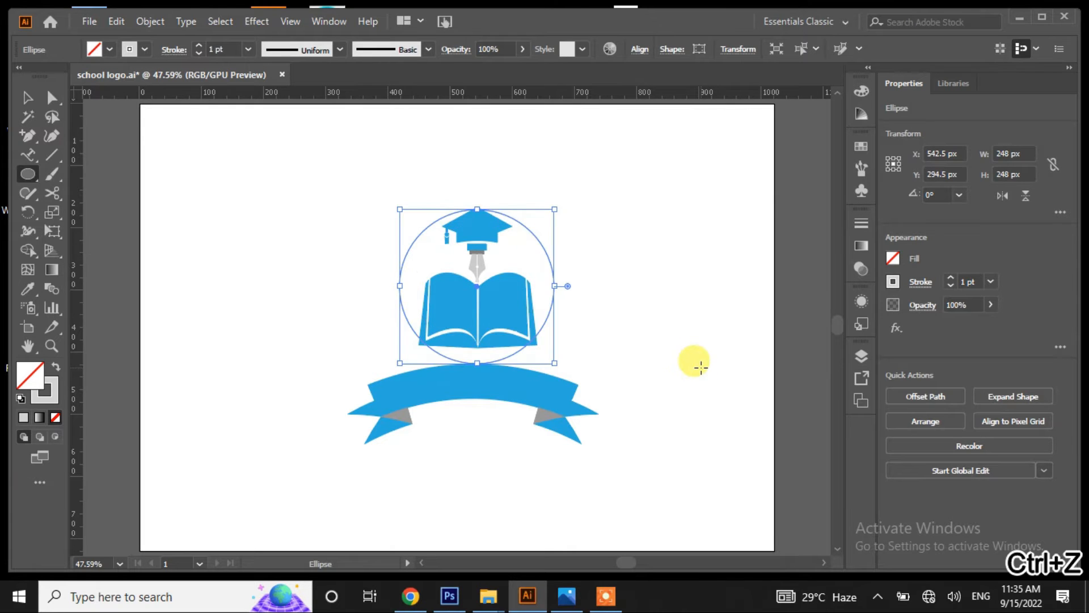
# - Offset the circle around the book and cap outward by 31 px
pyautogui.click(925, 397)
pyautogui.click(458, 337)
pyautogui.moveTo(561, 214); pyautogui.dragTo(696, 209)
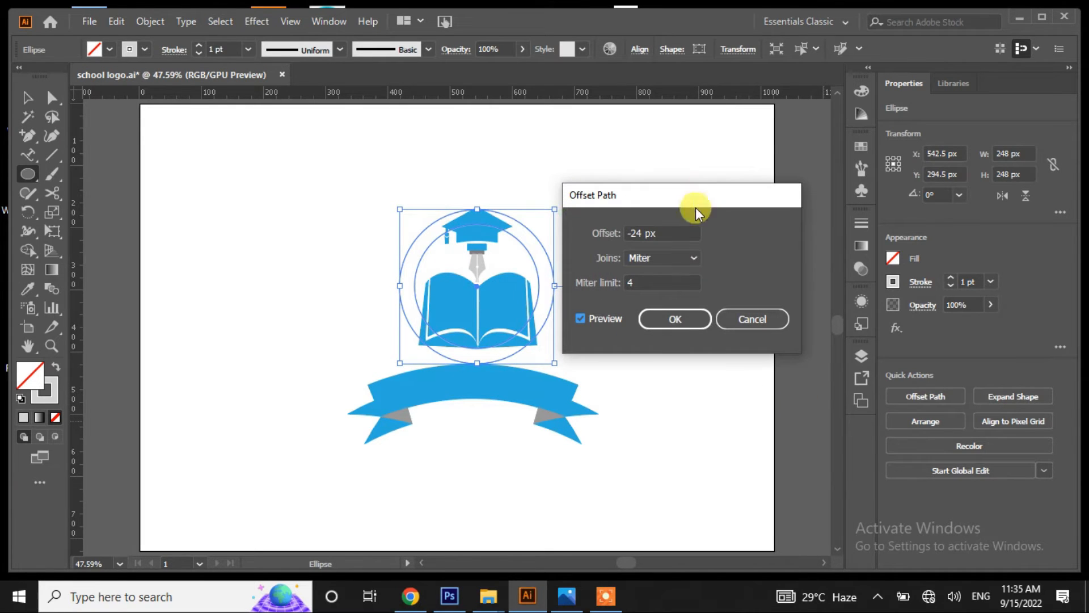
pyautogui.scroll(20, 672, 232)
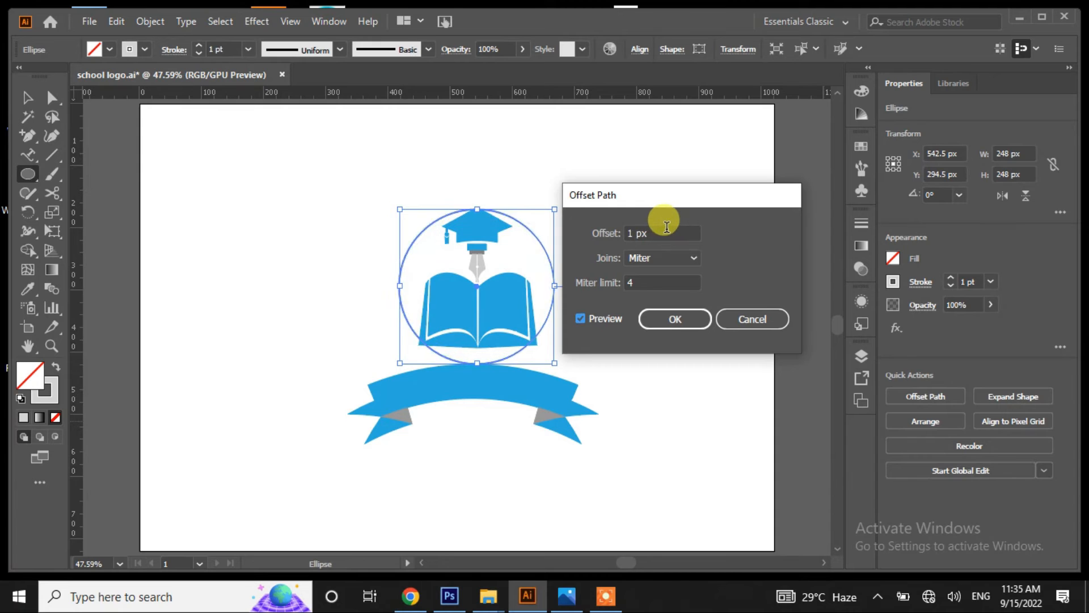
pyautogui.scroll(17, 666, 229)
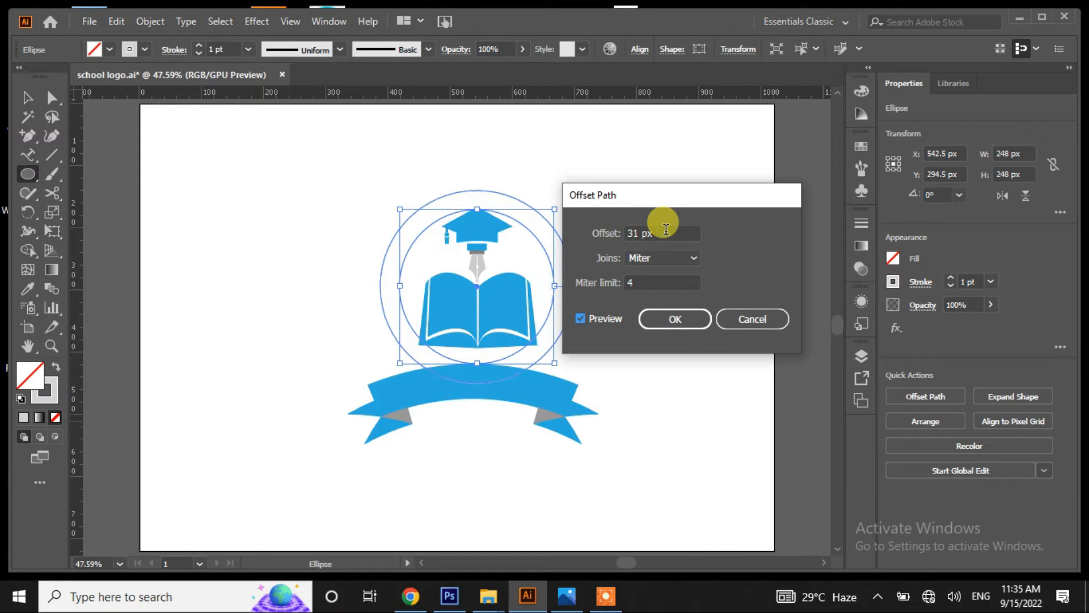
pyautogui.click(674, 321)
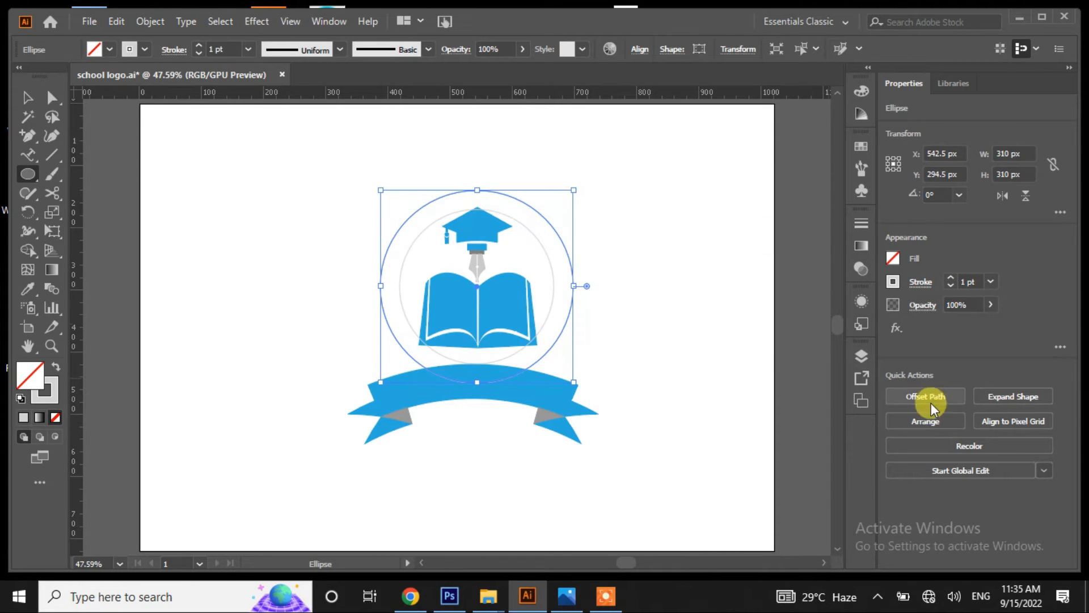
# - Offset the second circle outward by another 31 px to add a third, outermost circle
pyautogui.click(907, 396)
pyautogui.click(580, 319)
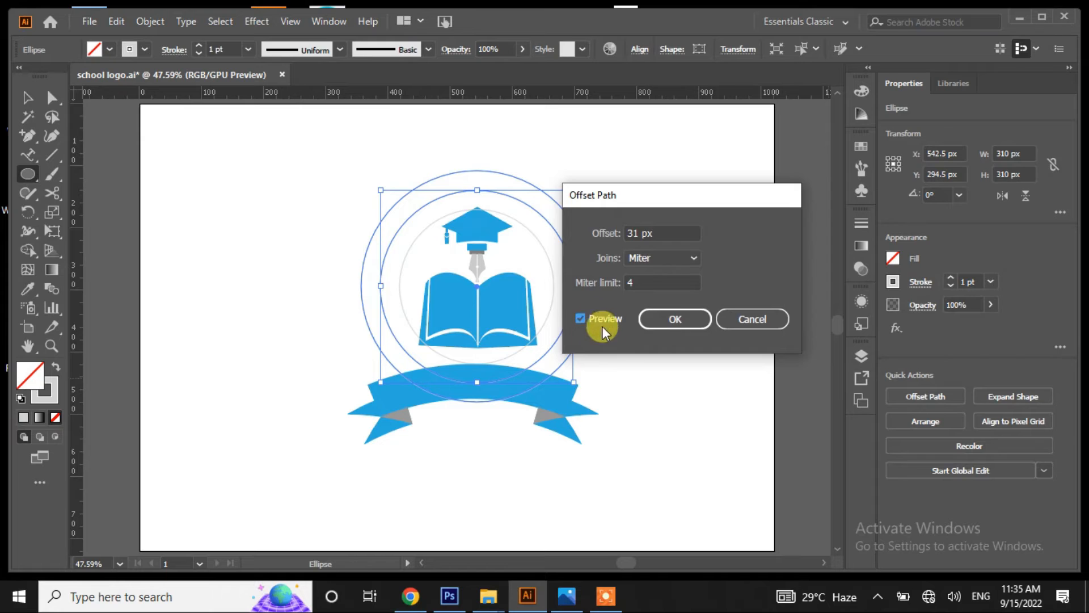
pyautogui.click(675, 319)
pyautogui.click(27, 97)
pyautogui.click(185, 307)
# - Give the innermost circle a 6 pt stroke in the blue swatch that matches the book
pyautogui.click(417, 341)
pyautogui.click(202, 45)
pyautogui.click(202, 45)
pyautogui.click(202, 46)
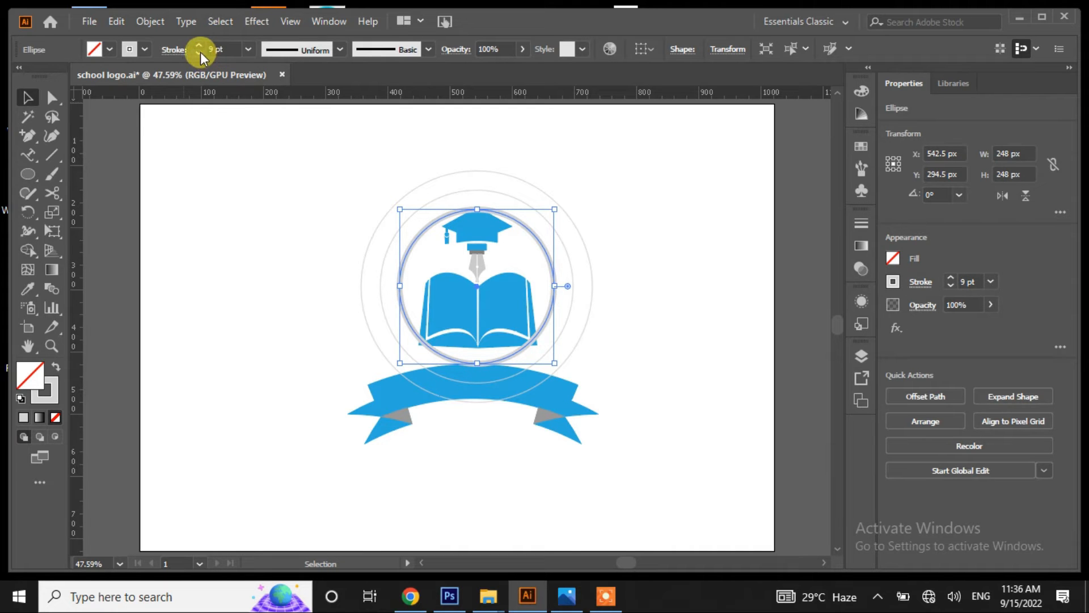
pyautogui.click(201, 52)
pyautogui.click(202, 52)
pyautogui.click(145, 49)
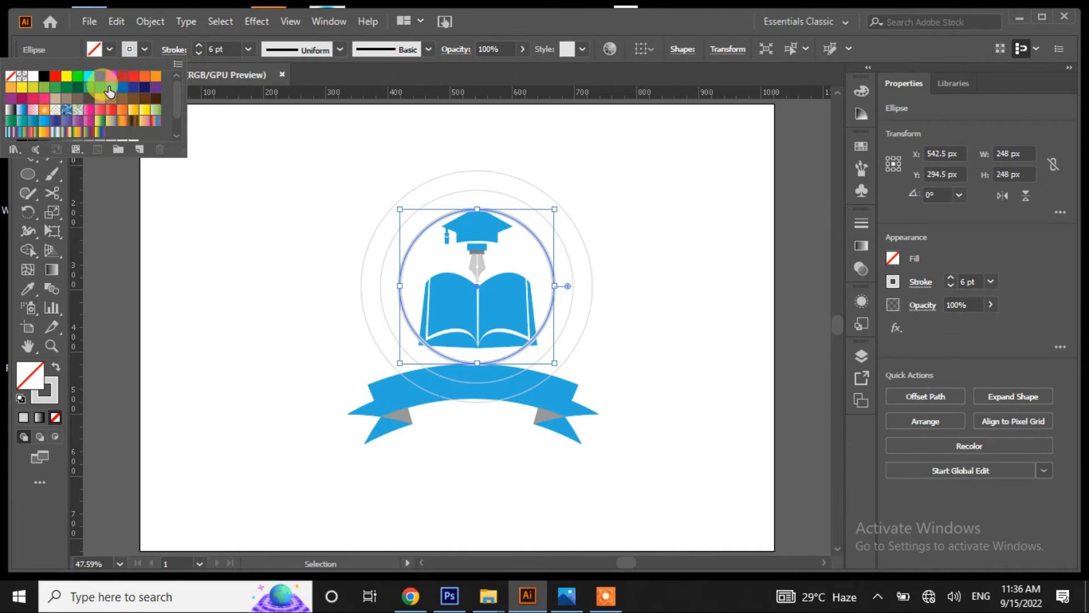
pyautogui.click(111, 87)
pyautogui.click(206, 199)
pyautogui.click(202, 197)
# - Reduce the innermost circle's stroke weight to 4 pt
pyautogui.click(400, 280)
pyautogui.click(198, 53)
pyautogui.click(198, 53)
pyautogui.click(198, 53)
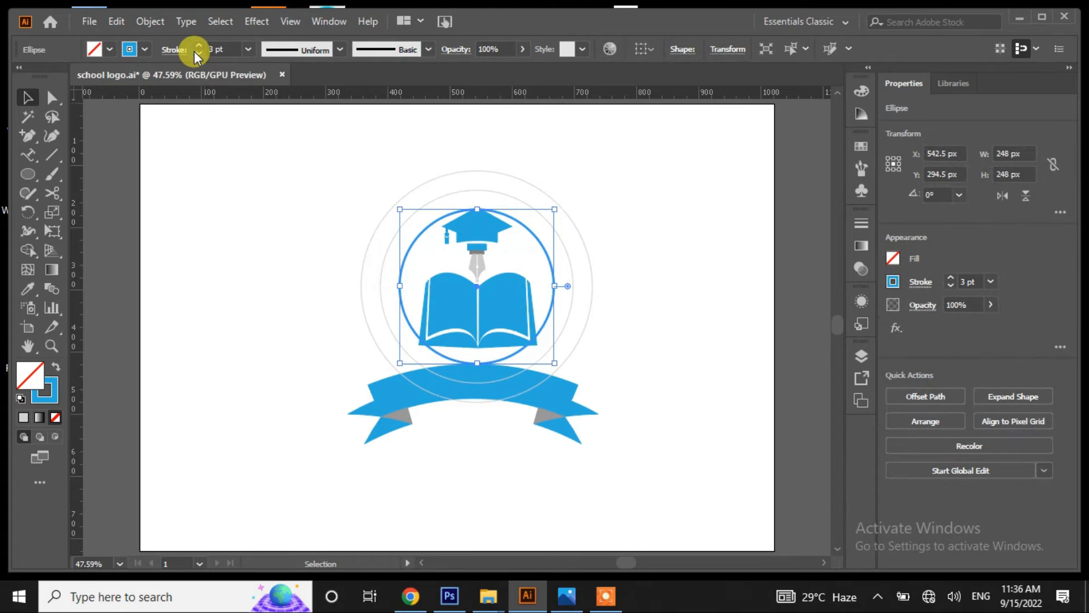
pyautogui.click(199, 46)
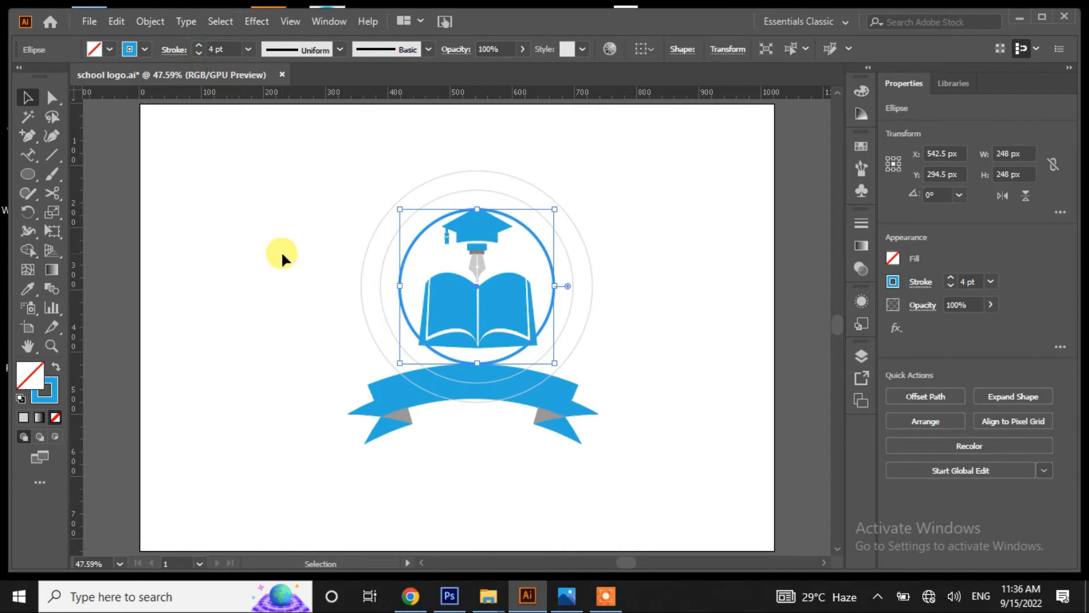
pyautogui.click(280, 250)
# - Give the outermost circle a 9 pt stroke in the same blue swatch
pyautogui.click(355, 315)
pyautogui.click(198, 46)
pyautogui.click(199, 46)
pyautogui.click(199, 46)
pyautogui.click(198, 46)
pyautogui.click(199, 46)
pyautogui.click(198, 46)
pyautogui.click(145, 50)
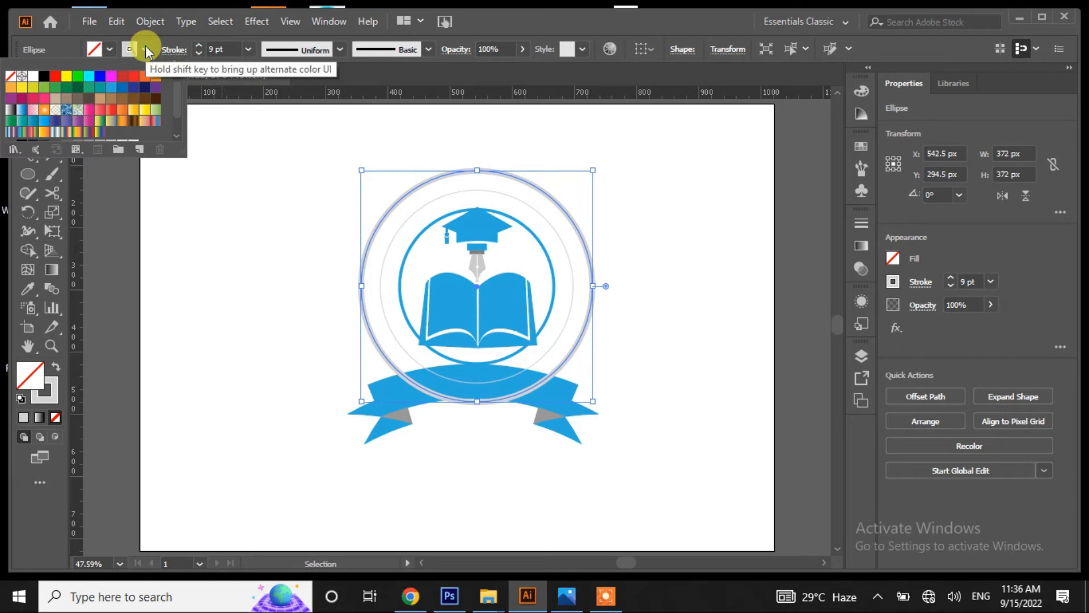
pyautogui.click(112, 87)
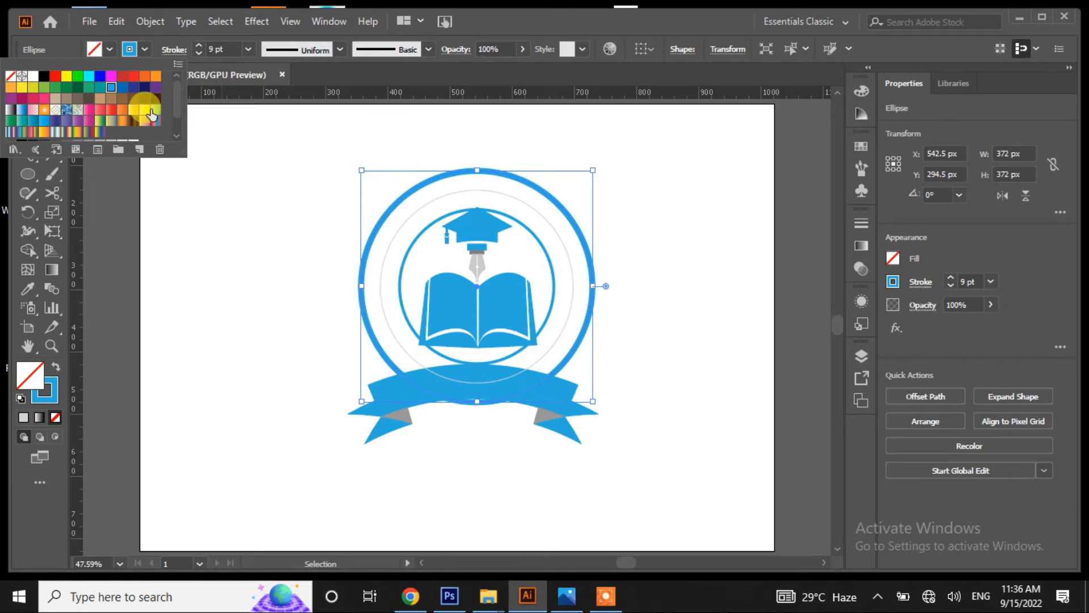
pyautogui.click(379, 318)
# - Cut the thin middle circle at two points above the cap to separate an upper arc about 174 px wide
pyautogui.click(380, 310)
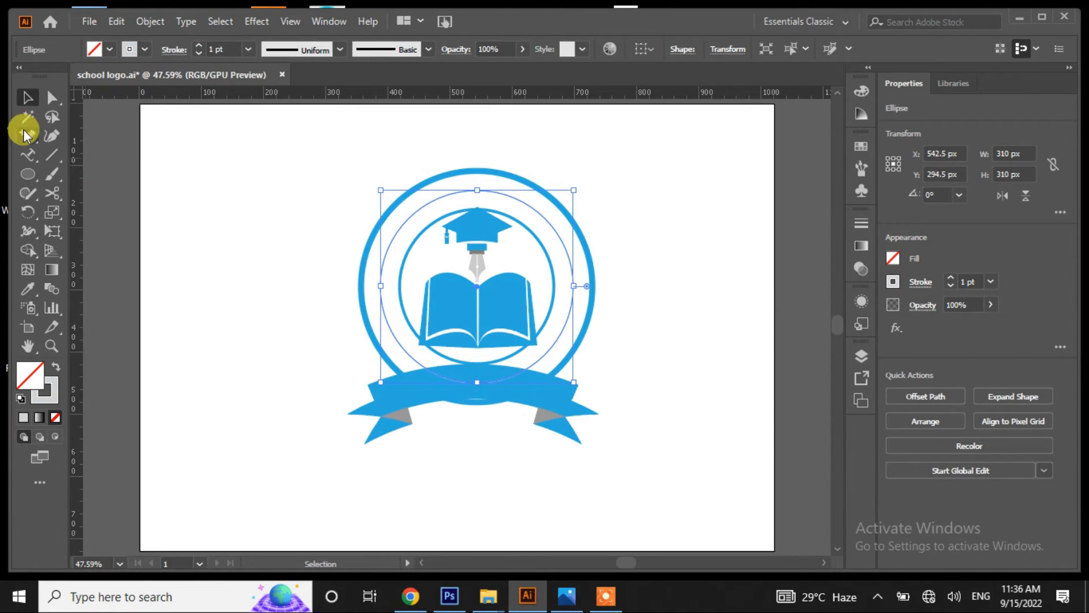
pyautogui.click(52, 193)
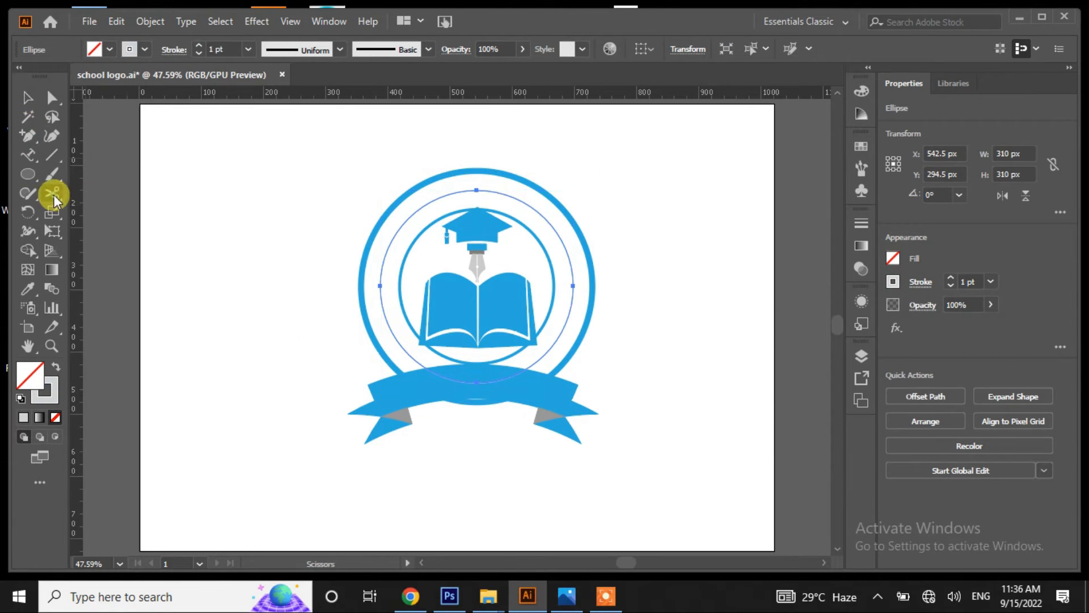
pyautogui.click(422, 205)
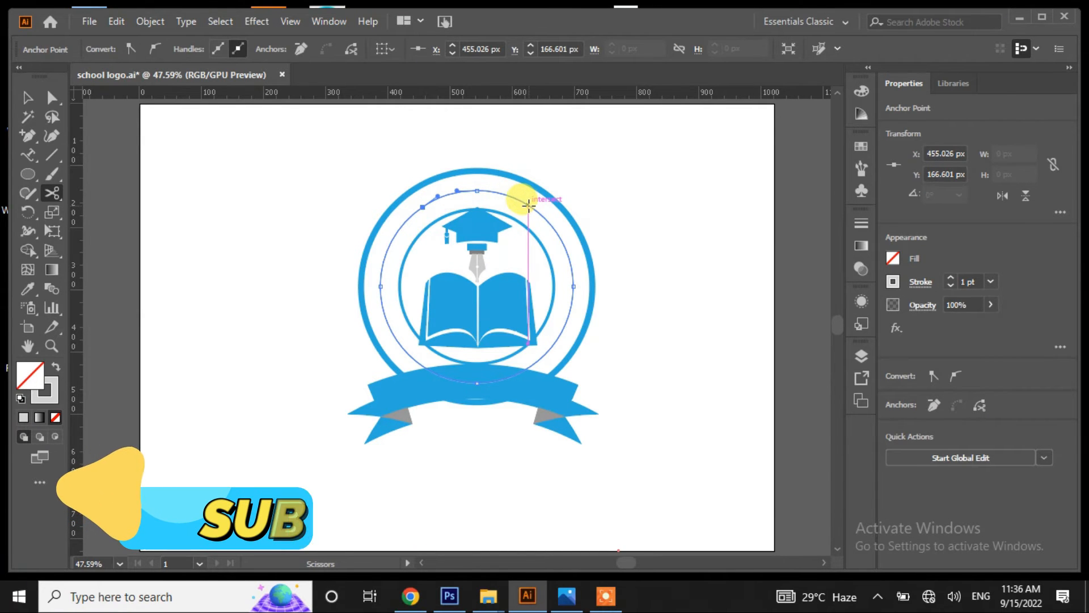
pyautogui.click(528, 204)
pyautogui.click(27, 97)
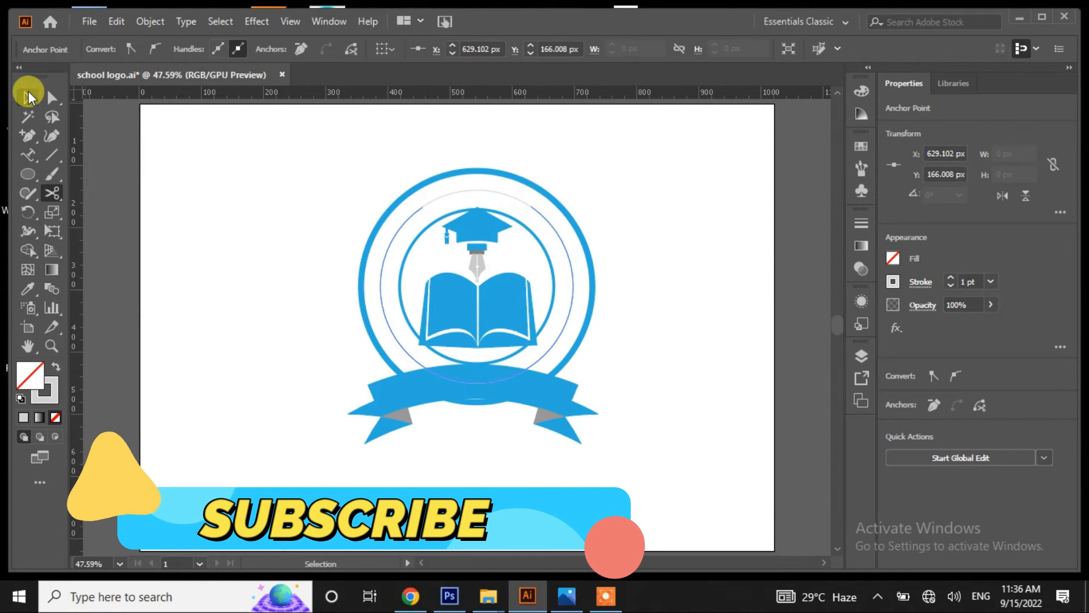
pyautogui.click(474, 194)
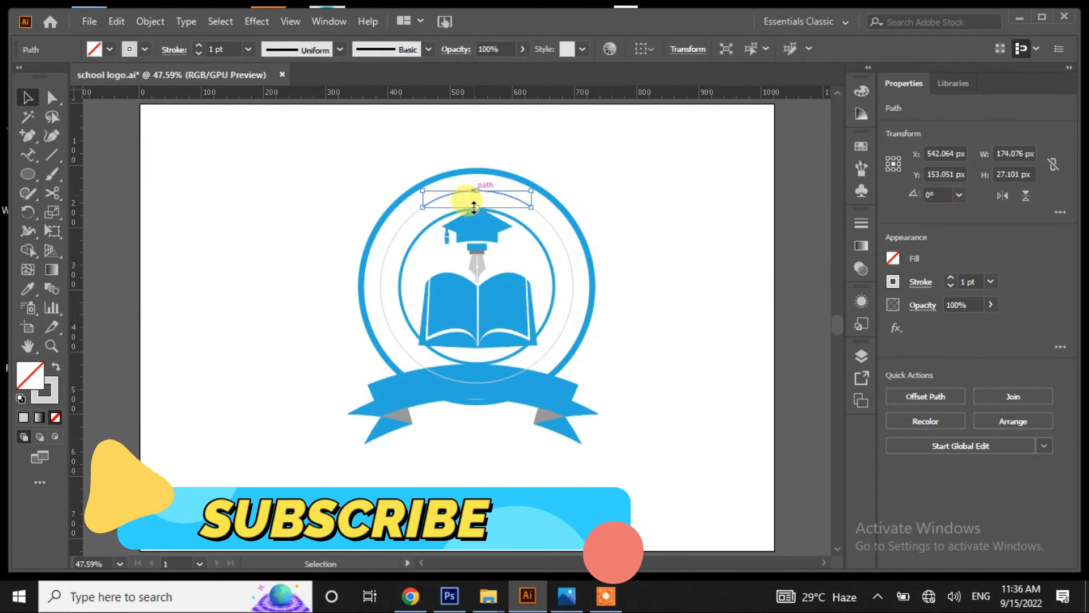
# - Cut the rest of the middle circle at two points level with the ribbon's top edge to separate its lower arc
pyautogui.click(392, 279)
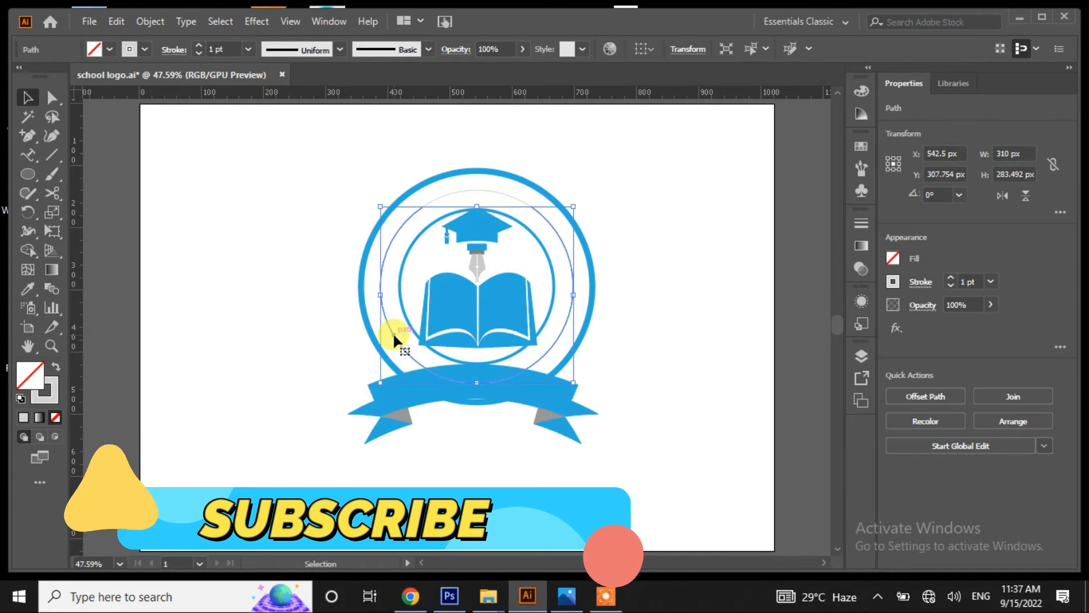
pyautogui.click(51, 193)
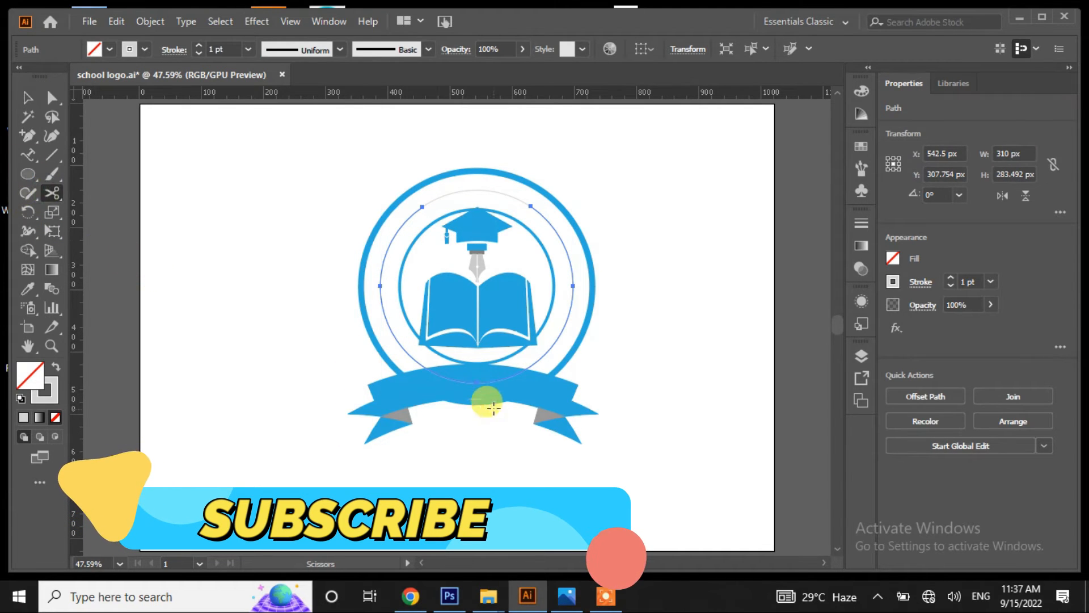
pyautogui.click(418, 360)
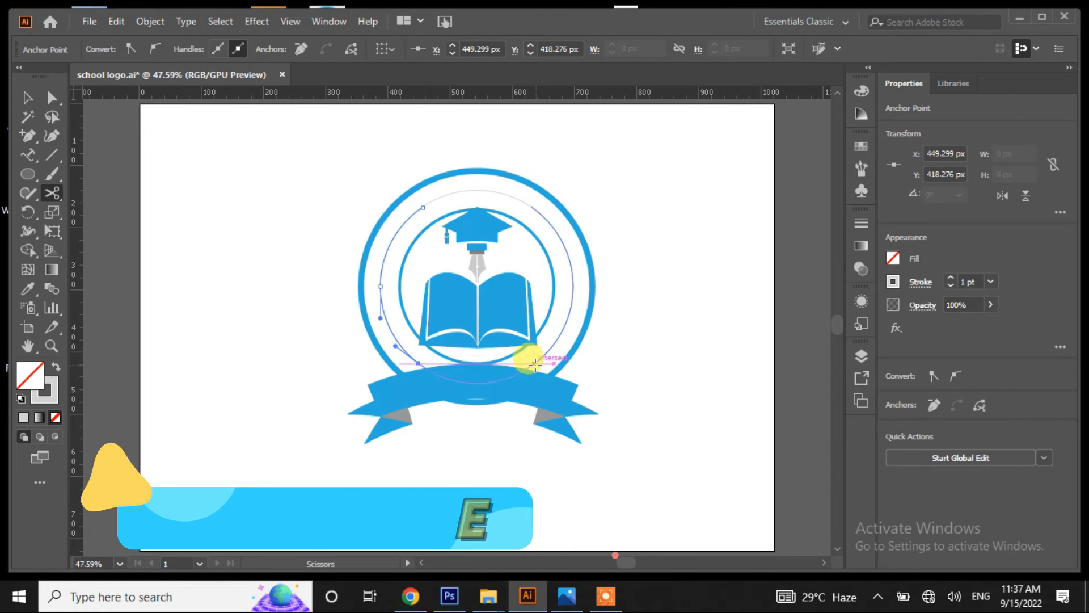
pyautogui.click(534, 363)
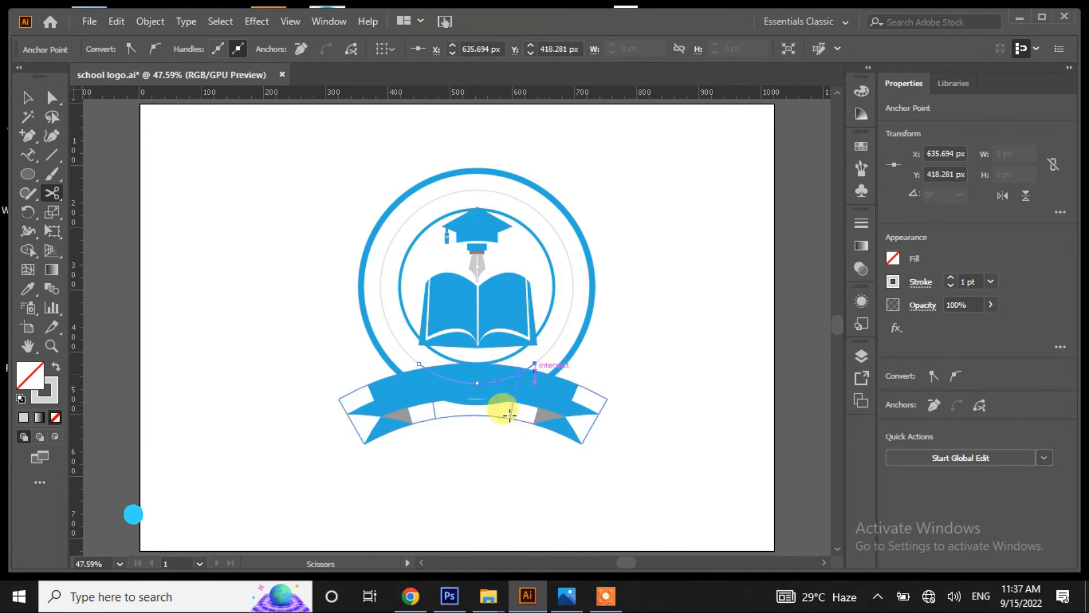
pyautogui.click(509, 414)
pyautogui.hotkey('ctrl', 'shift', 'a')
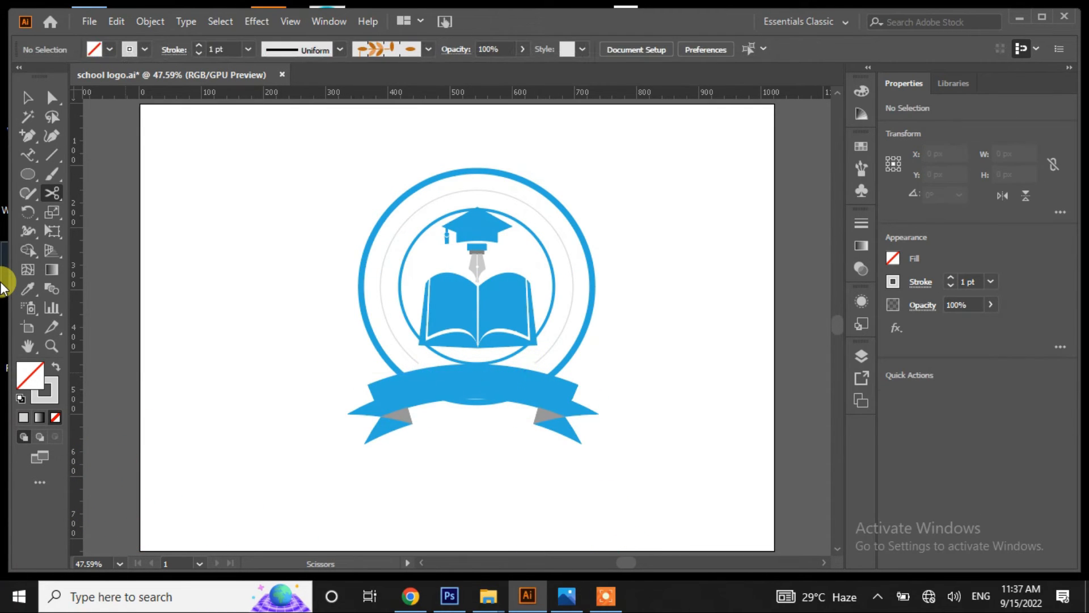
pyautogui.click(26, 97)
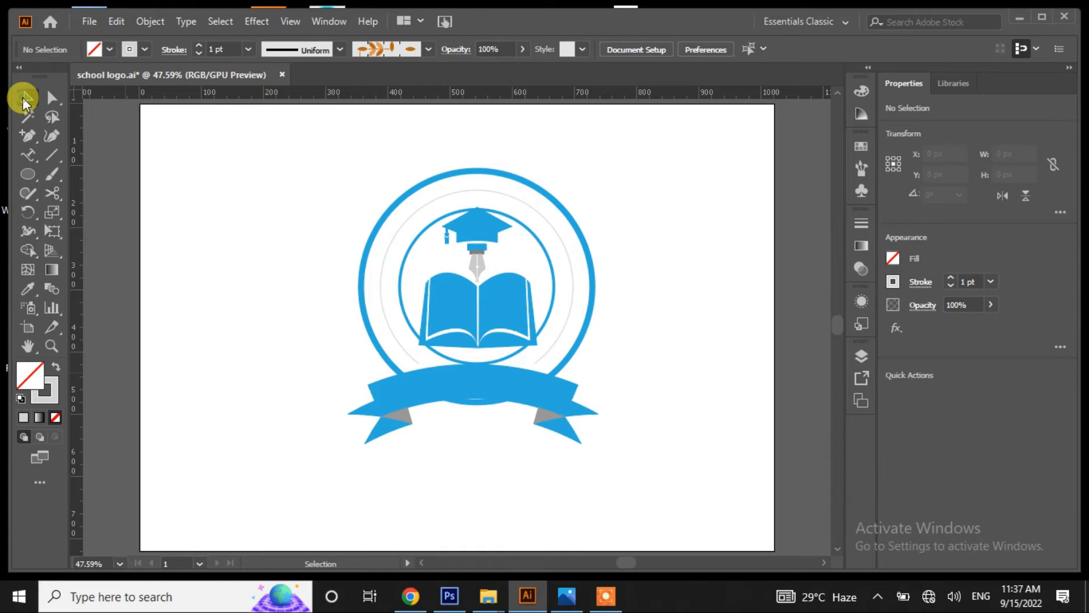
# - Apply the orange leaf-branch pattern brush to the left and right arcs of the thin middle circle
pyautogui.click(399, 343)
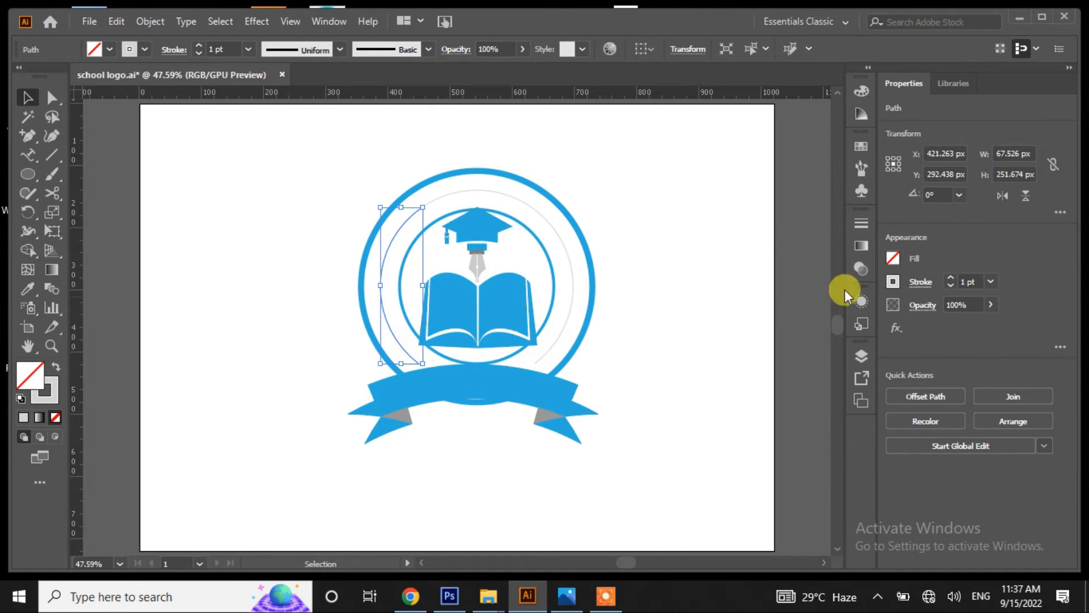
pyautogui.click(861, 168)
pyautogui.click(722, 214)
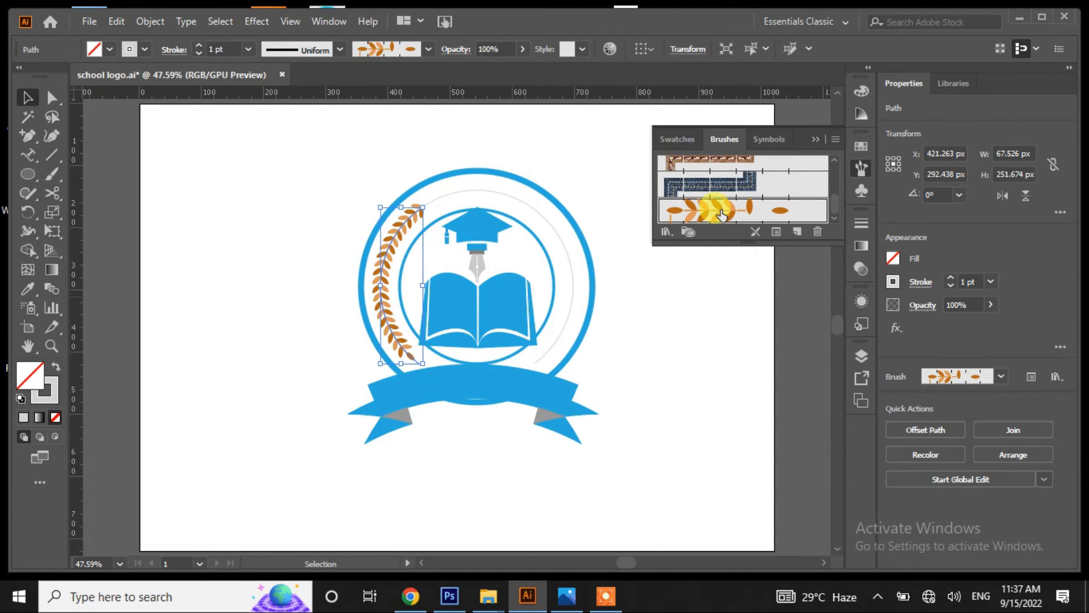
pyautogui.click(573, 298)
pyautogui.click(716, 220)
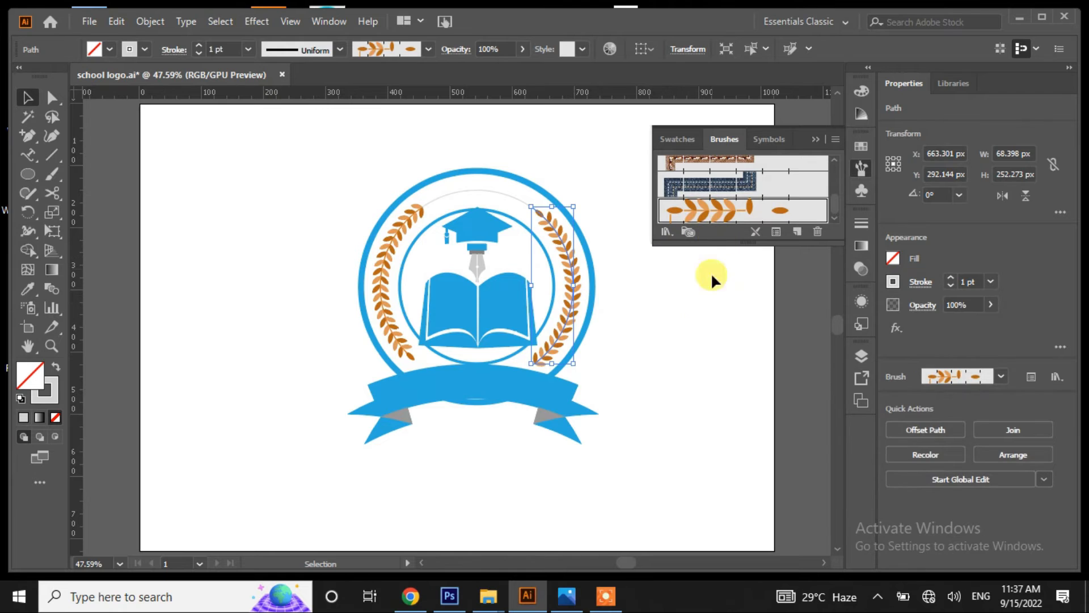
# - Reverse the left leaf branch's path direction from its lower end with the Pen tool, undoing the stray extra segment
pyautogui.click(26, 136)
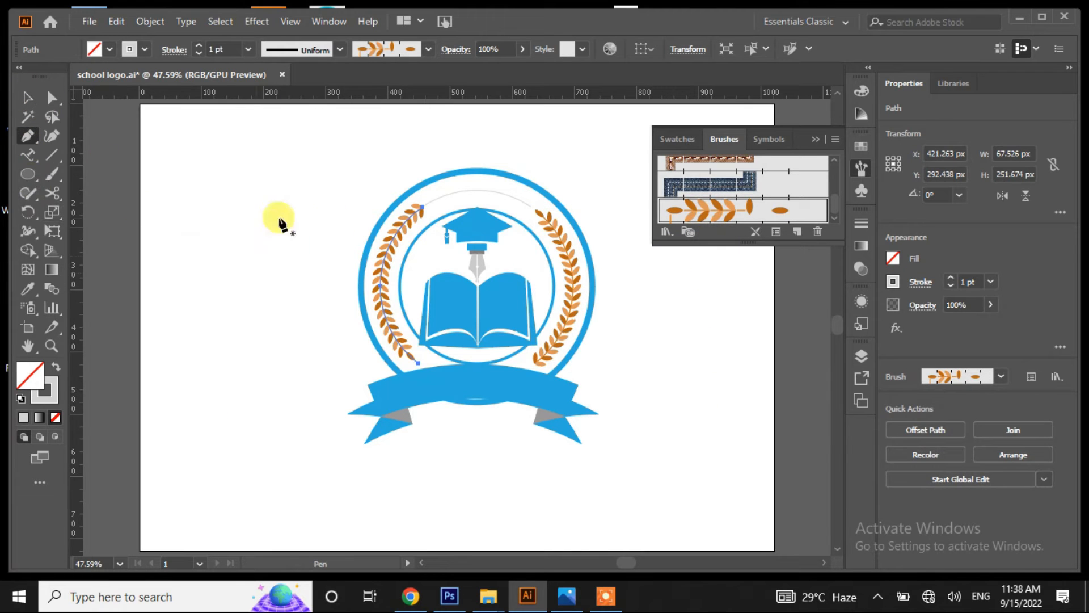
pyautogui.click(417, 363)
pyautogui.click(308, 377)
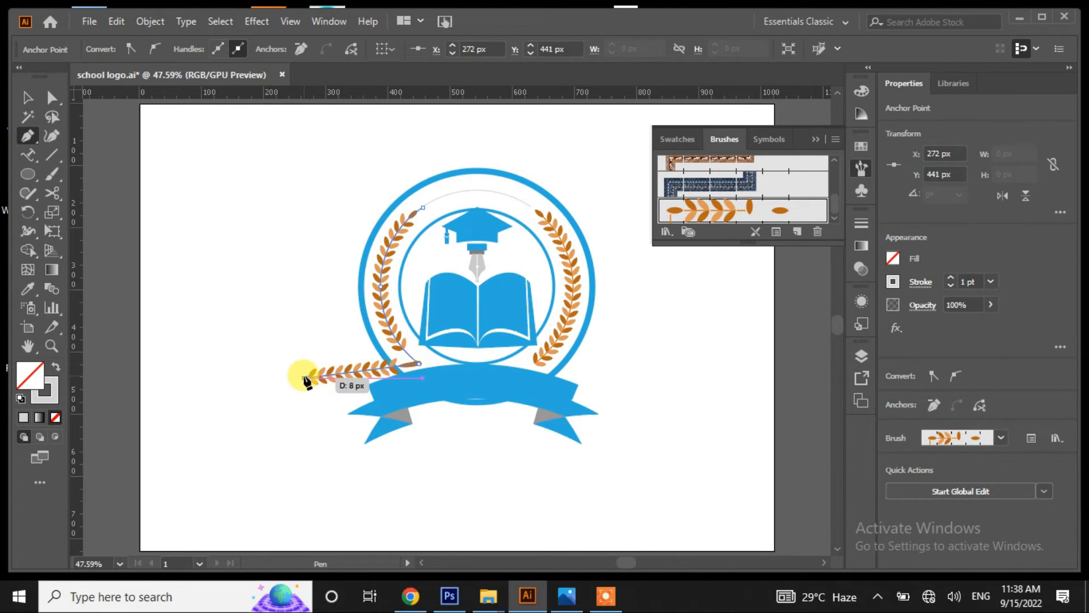
pyautogui.hotkey('ctrl', 'z')
pyautogui.click(26, 98)
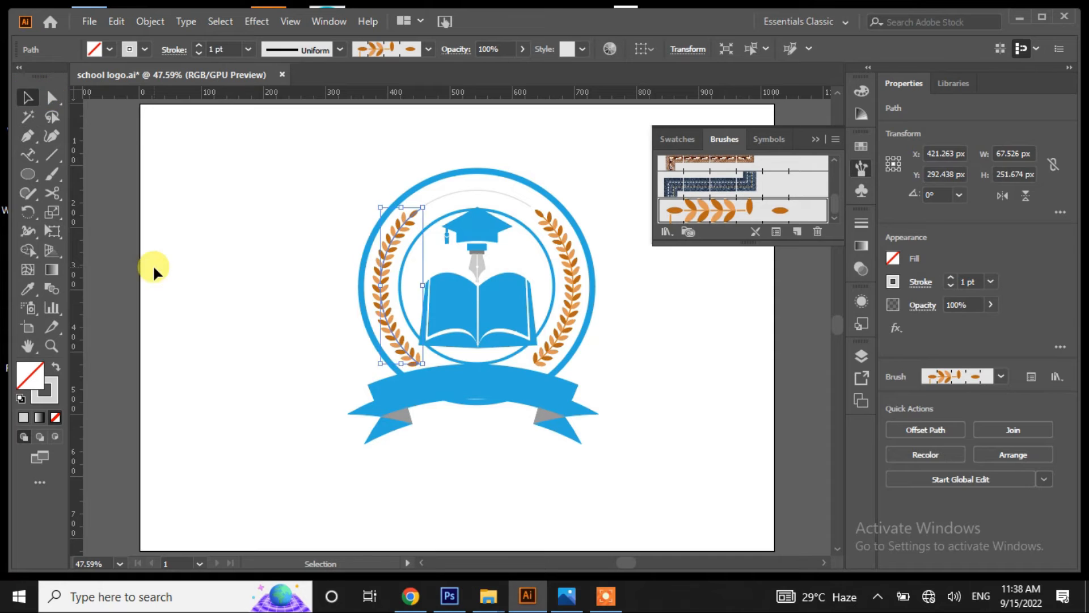
pyautogui.click(152, 266)
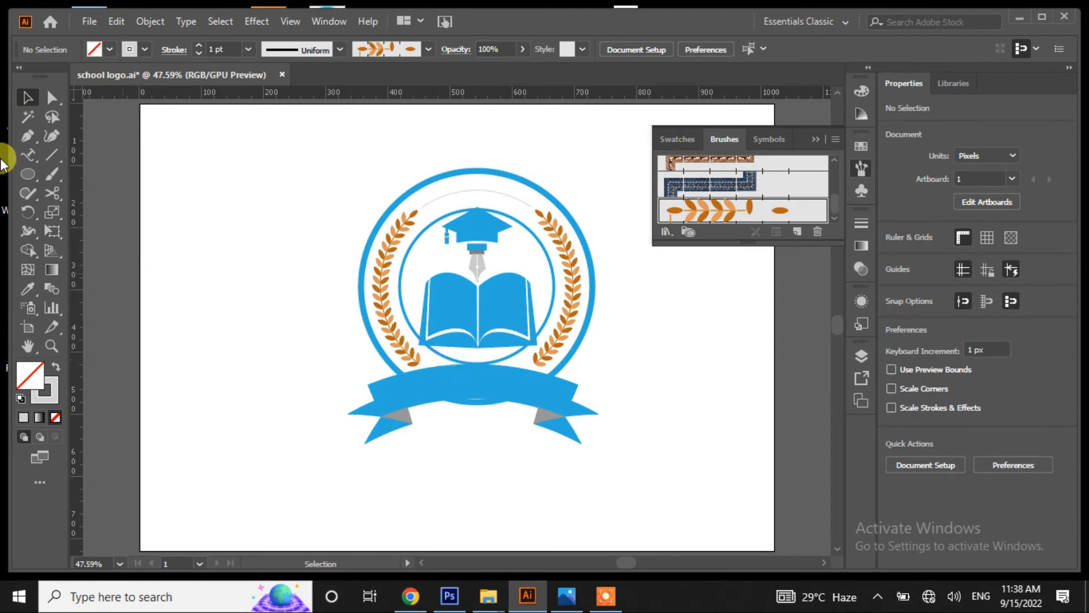
# - Cut the innermost circle on both sides of the cap and around the book's two lower corners
pyautogui.click(437, 352)
pyautogui.click(414, 331)
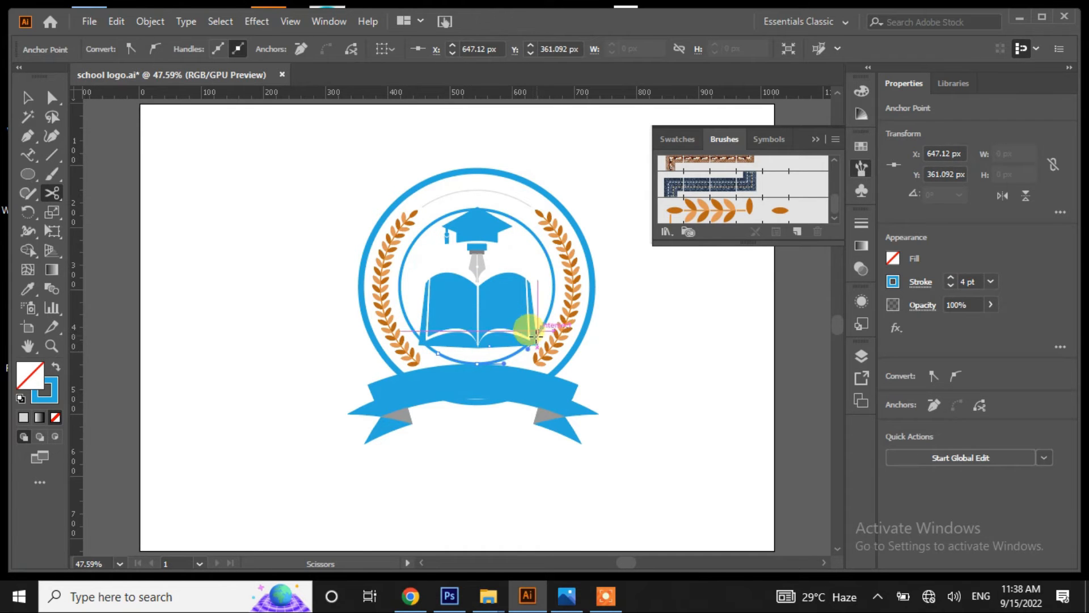
pyautogui.click(520, 352)
pyautogui.click(501, 214)
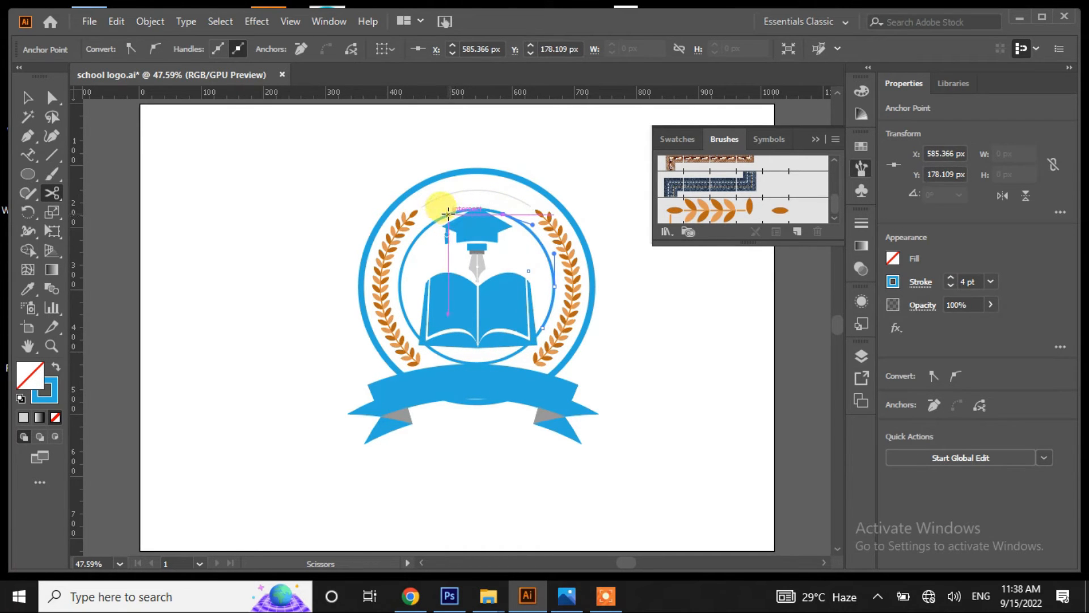
pyautogui.click(26, 97)
pyautogui.click(187, 273)
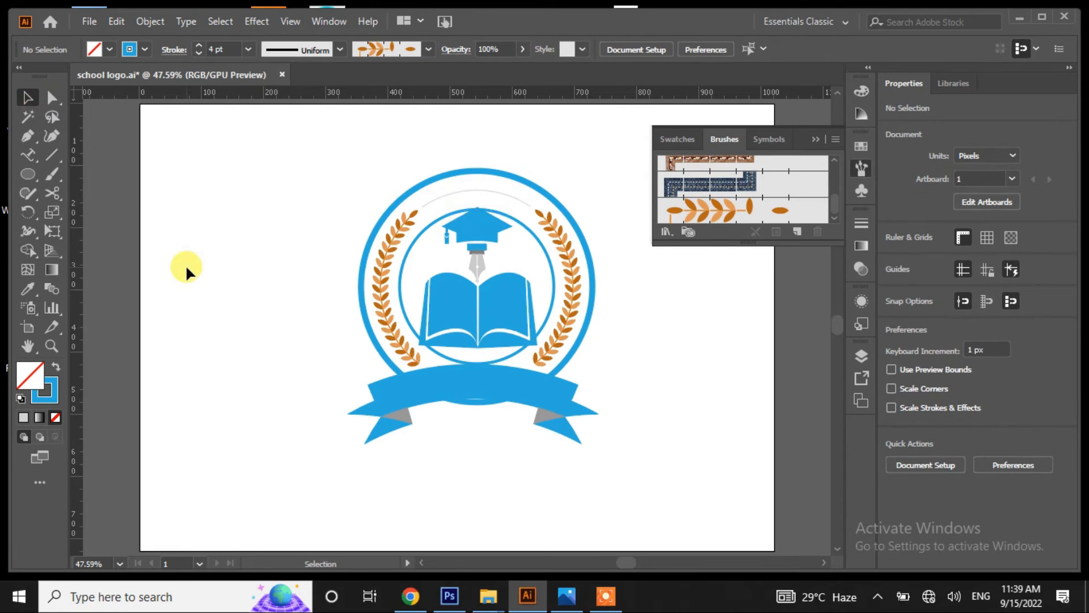
# - Delete the innermost circle's segments behind the cap and at the book's lower right and lower left corners
pyautogui.click(463, 209)
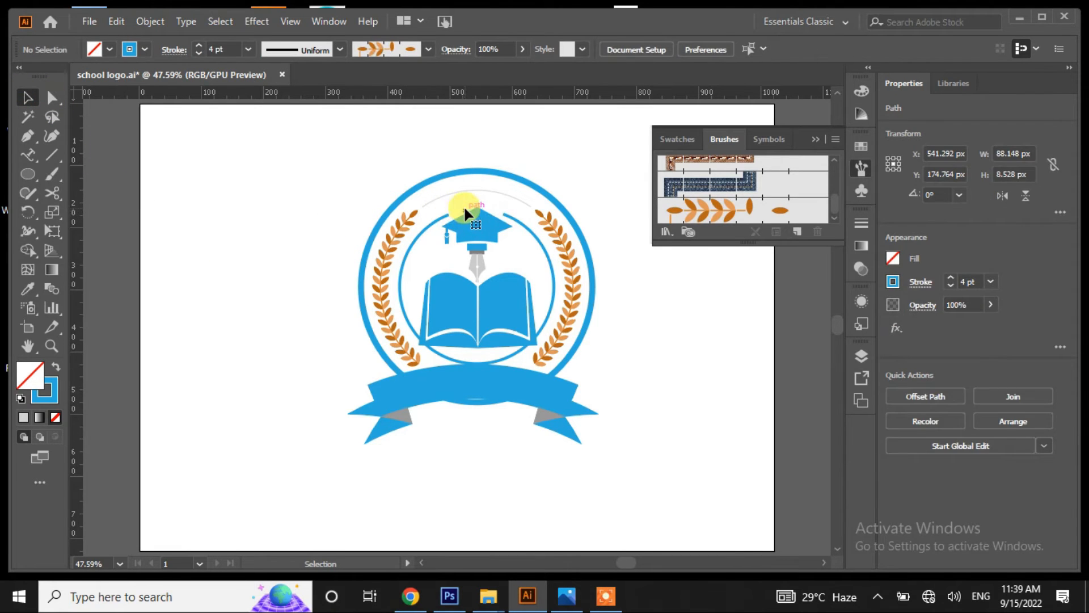
pyautogui.press('Delete')
pyautogui.click(538, 330)
pyautogui.press('Delete')
pyautogui.click(429, 347)
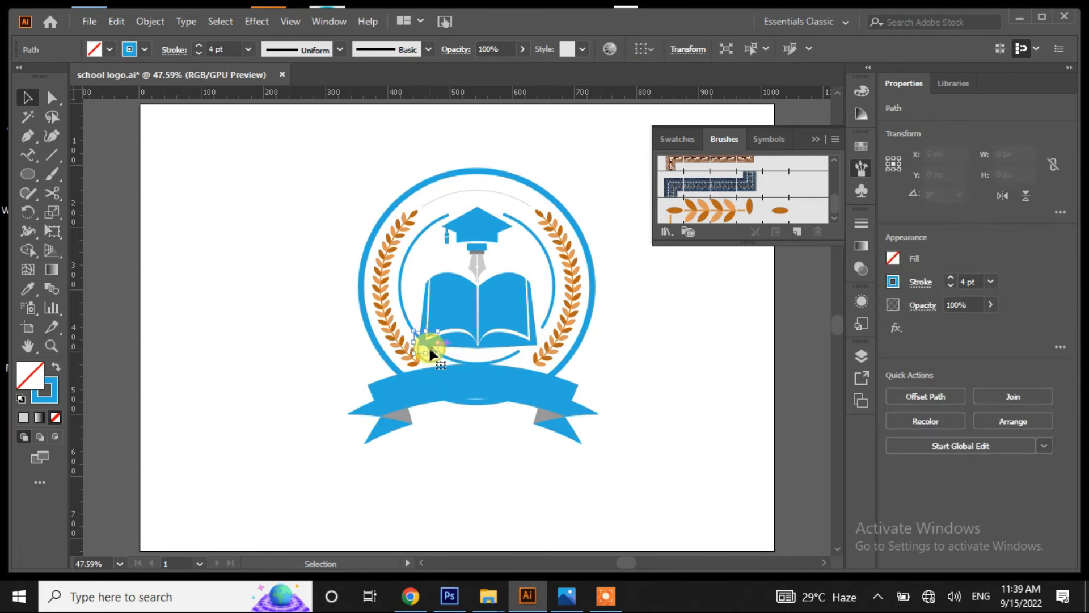
pyautogui.press('Delete')
pyautogui.click(348, 498)
pyautogui.click(27, 97)
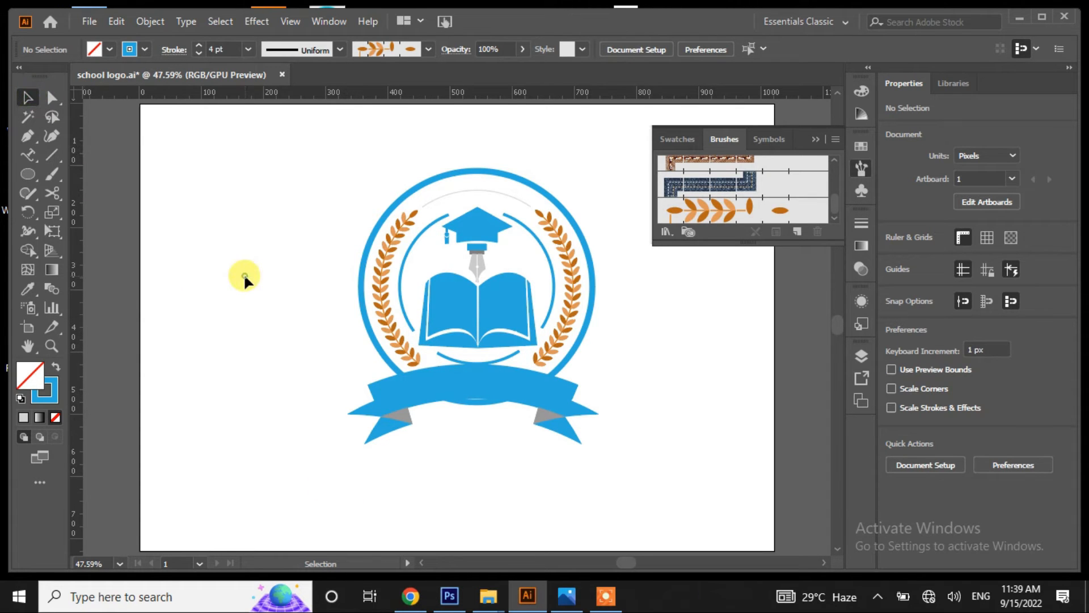
# - Turn the thin upper arc above the cap into an empty type path
pyautogui.click(435, 201)
pyautogui.moveTo(34, 159); pyautogui.dragTo(69, 155)
pyautogui.click(426, 203)
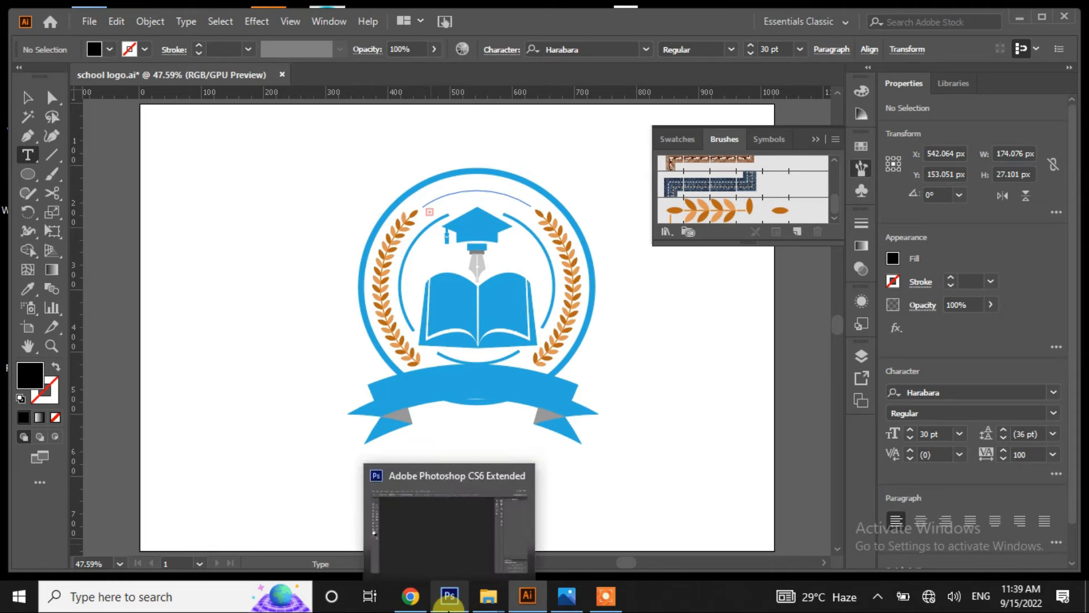
pyautogui.hotkey('ctrl', 'z')
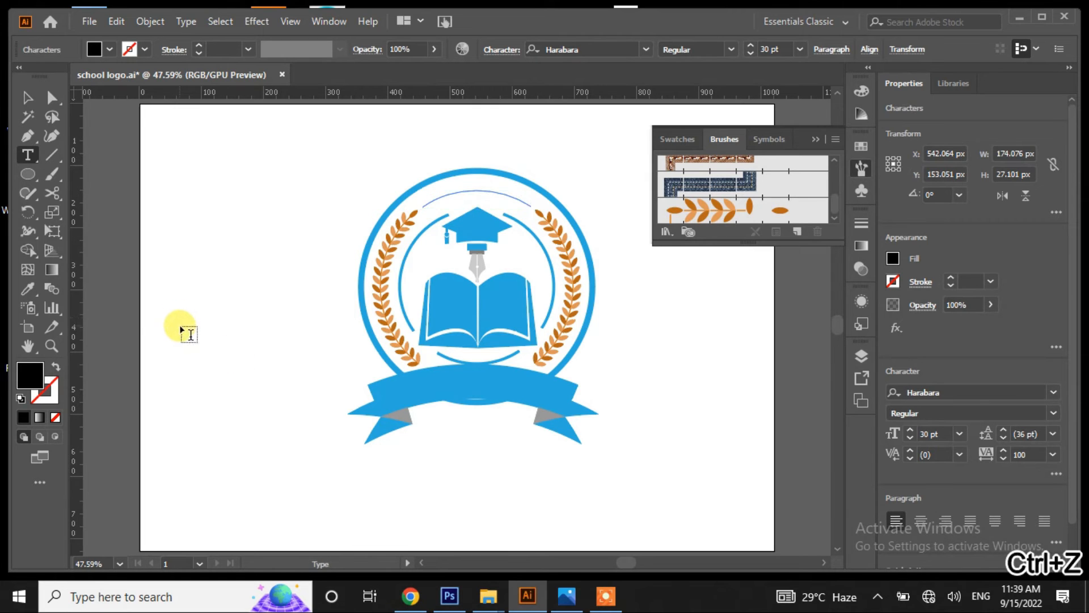
# - Try to reposition the type path's brackets along the upper arc
pyautogui.click(48, 98)
pyautogui.click(430, 212)
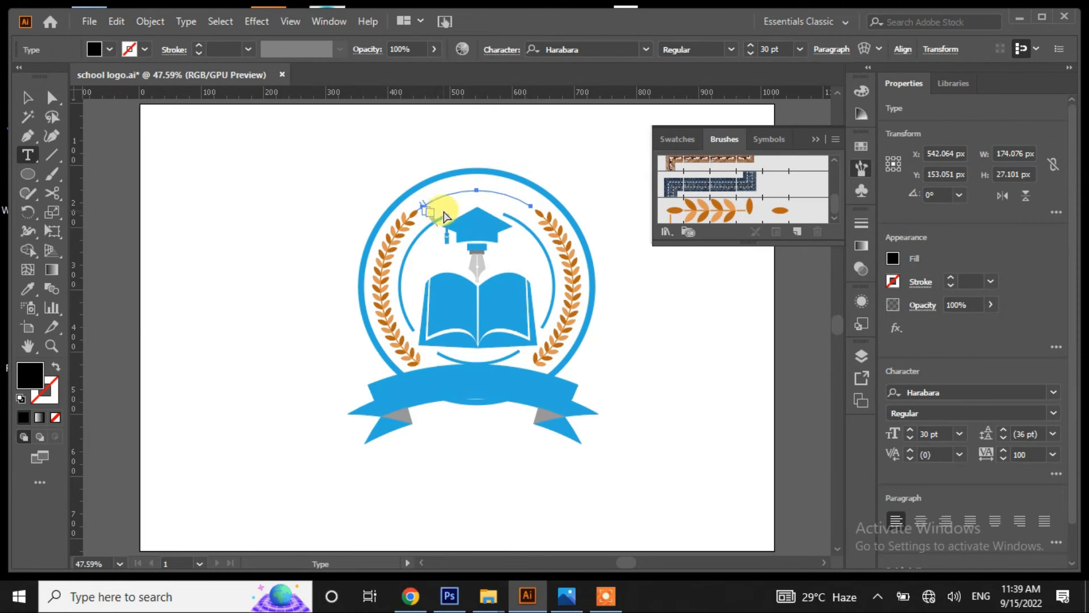
pyautogui.click(51, 97)
pyautogui.moveTo(438, 228); pyautogui.dragTo(496, 209)
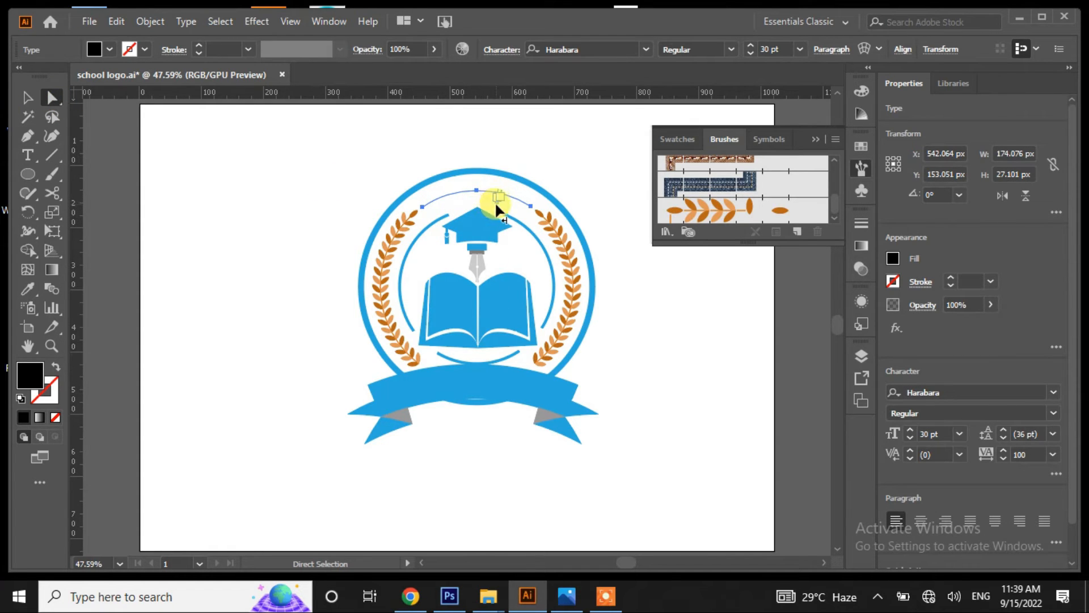
pyautogui.doubleClick(503, 200)
pyautogui.click(54, 100)
pyautogui.doubleClick(505, 203)
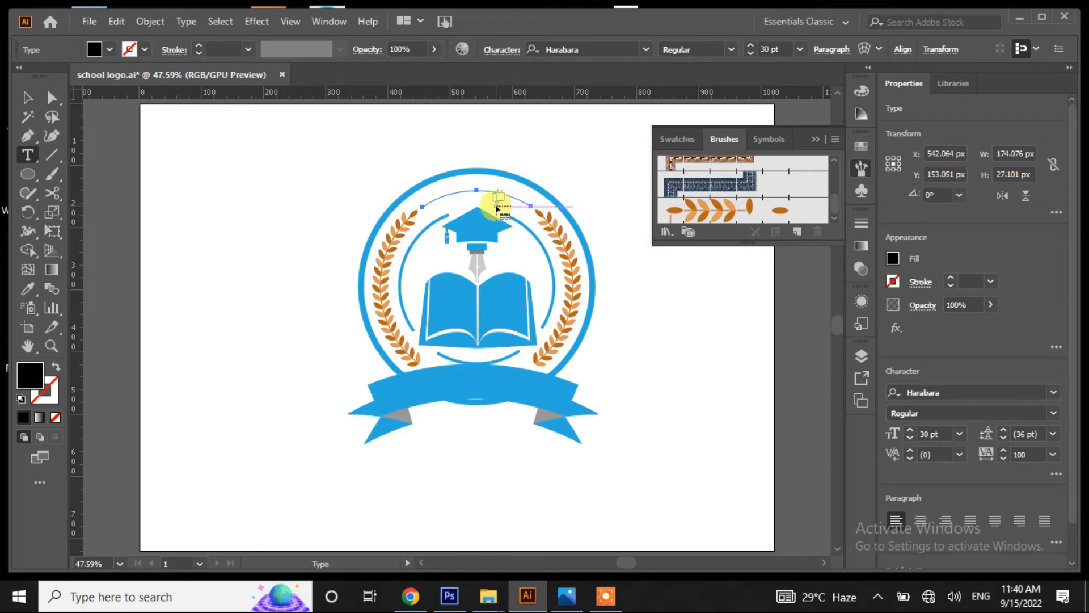
pyautogui.click(51, 97)
# - Move the type path's end brackets to the two ends of the upper arc and put the text side above it
pyautogui.hotkey('ctrl', '+')
pyautogui.hotkey('ctrl', '+')
pyautogui.hotkey('ctrl', '+')
pyautogui.hotkey('ctrl', '+')
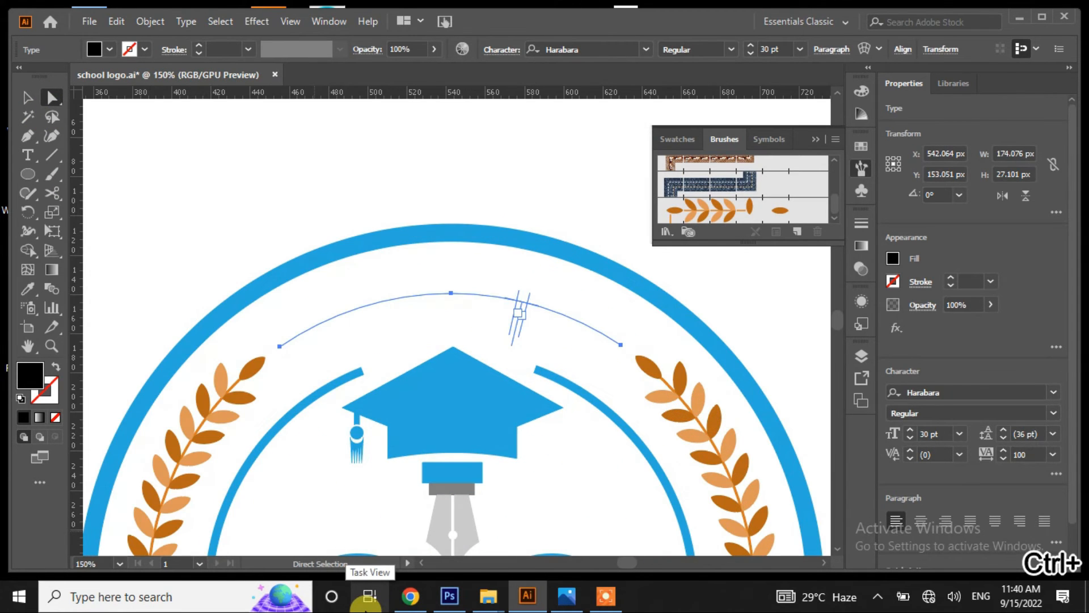
pyautogui.moveTo(515, 331); pyautogui.dragTo(624, 353)
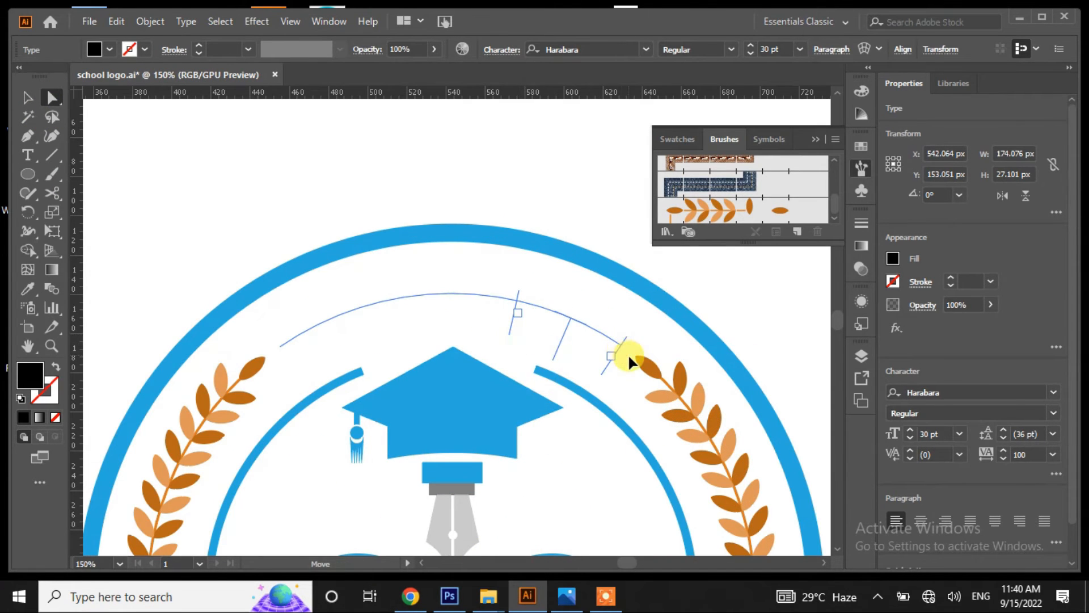
pyautogui.moveTo(508, 335); pyautogui.dragTo(287, 348)
pyautogui.moveTo(457, 296); pyautogui.dragTo(452, 278)
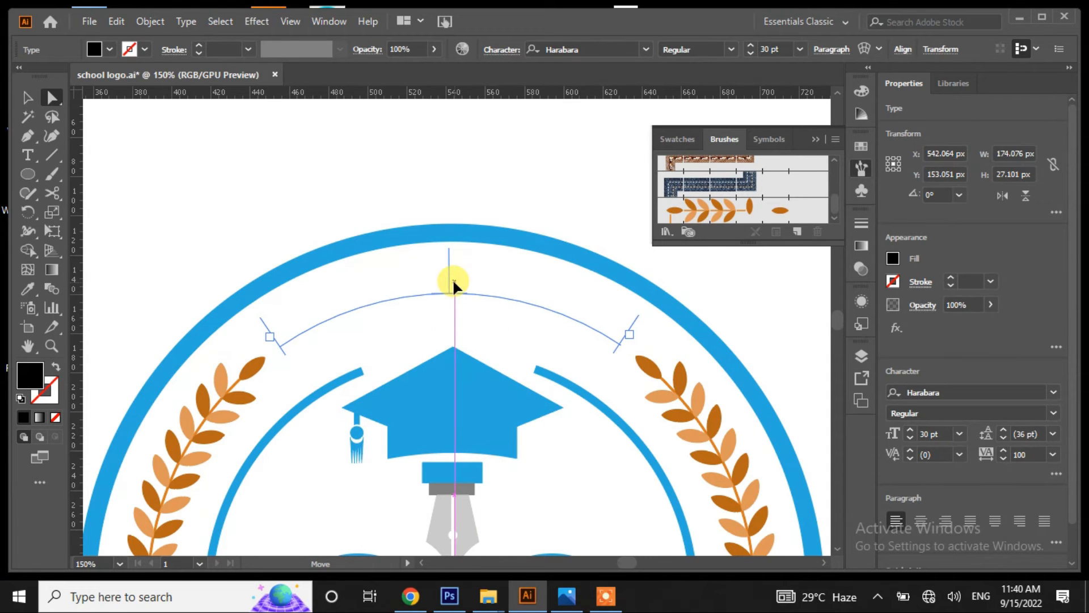
# - Enter the text "SCHOOL NAME" along the upper arc
pyautogui.click(28, 155)
pyautogui.click(282, 335)
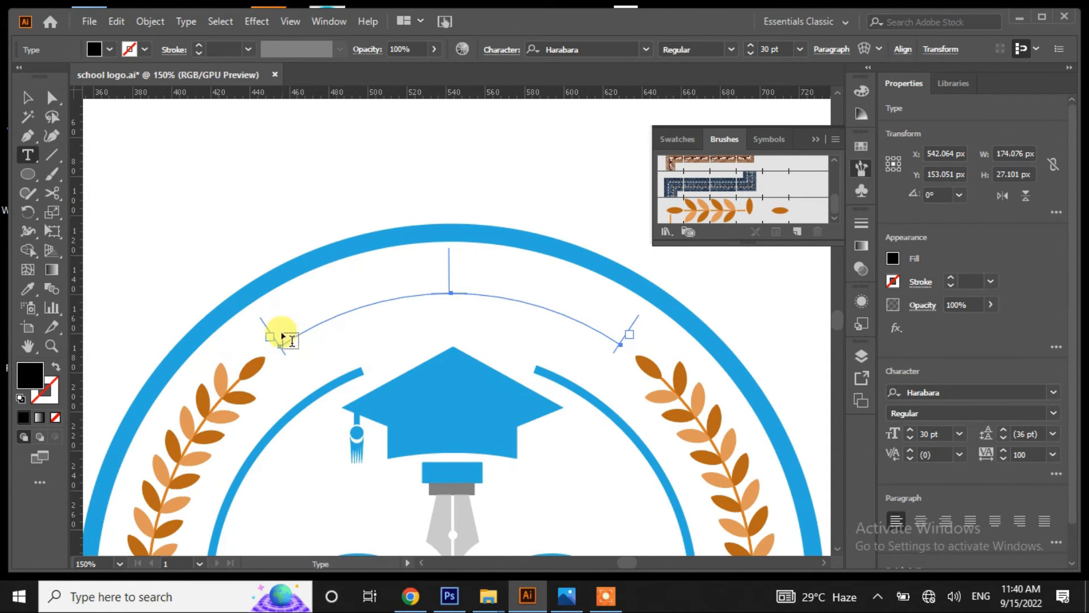
pyautogui.click(284, 339)
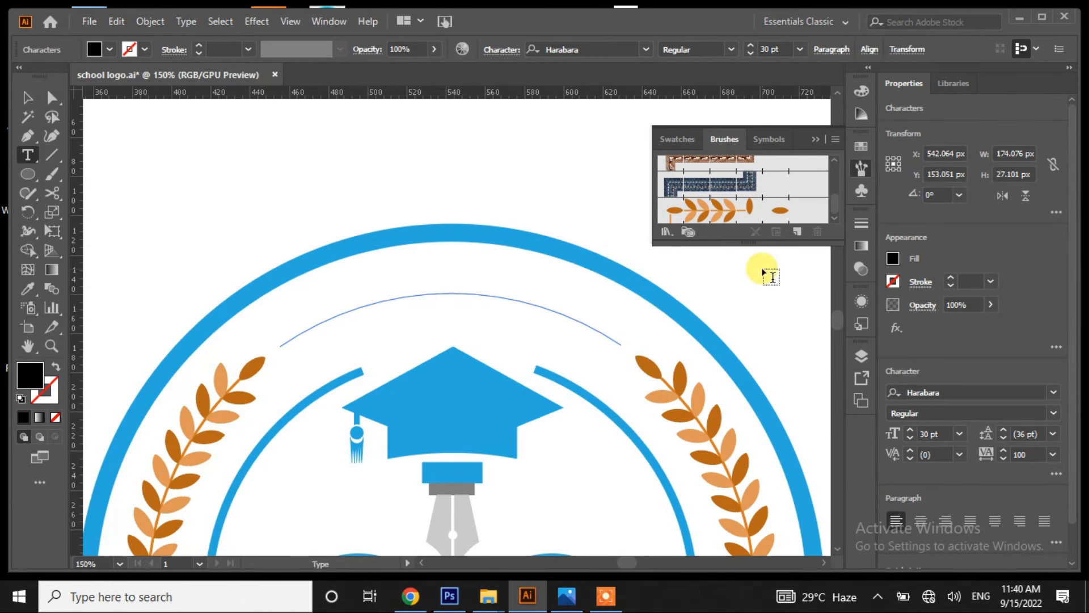
pyautogui.write('C')
pyautogui.press('BackSpace')
pyautogui.write('SCHOOL N')
pyautogui.press('BackSpace')
pyautogui.press('BackSpace')
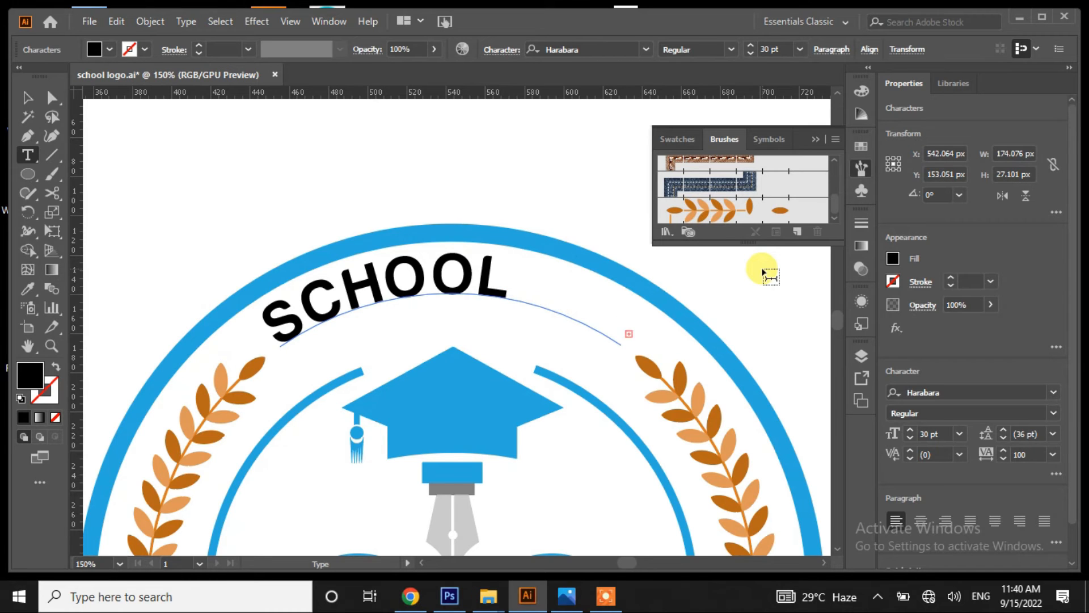
# - Reduce the arched text's font size to 24 pt
pyautogui.click(29, 96)
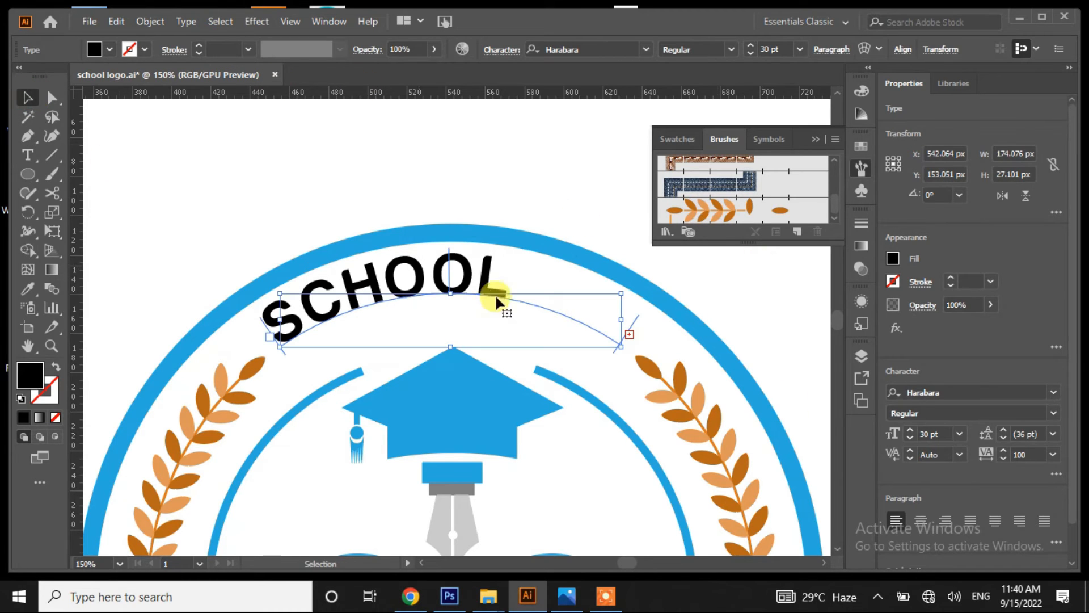
pyautogui.click(909, 438)
pyautogui.click(909, 438)
pyautogui.click(910, 437)
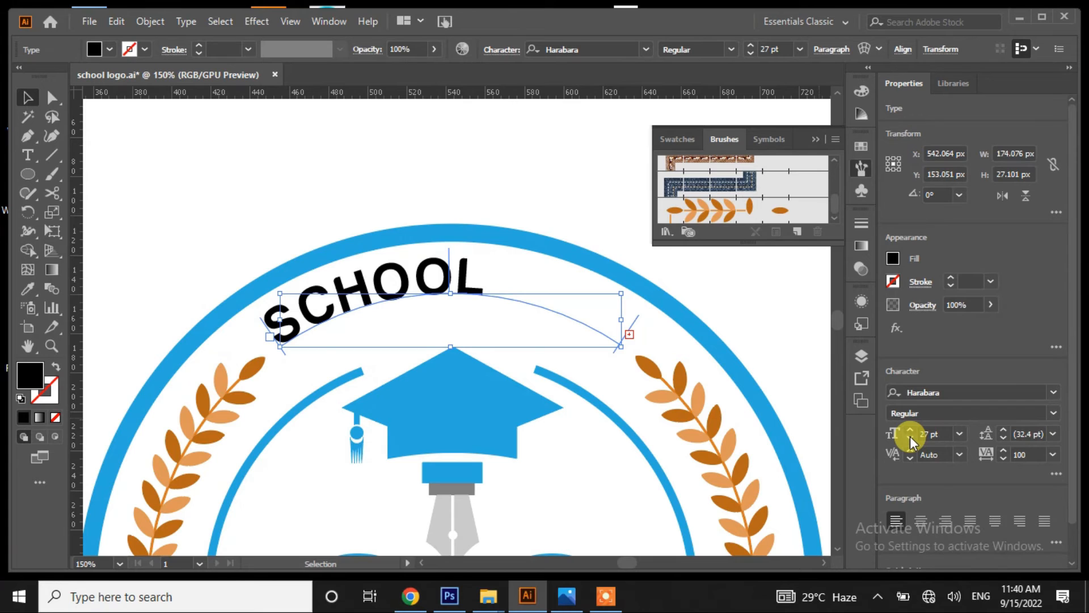
pyautogui.click(909, 438)
pyautogui.click(910, 438)
pyautogui.click(910, 438)
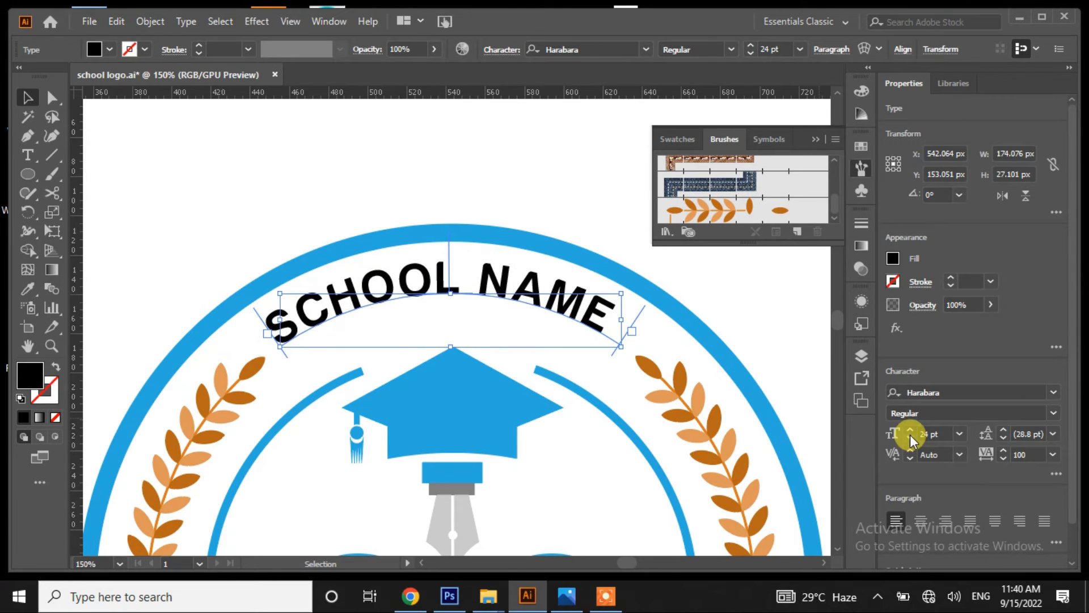
# - Align the arched text to the centre of its path in the Type on a Path options, with preview on
pyautogui.click(186, 21)
pyautogui.moveTo(344, 181)
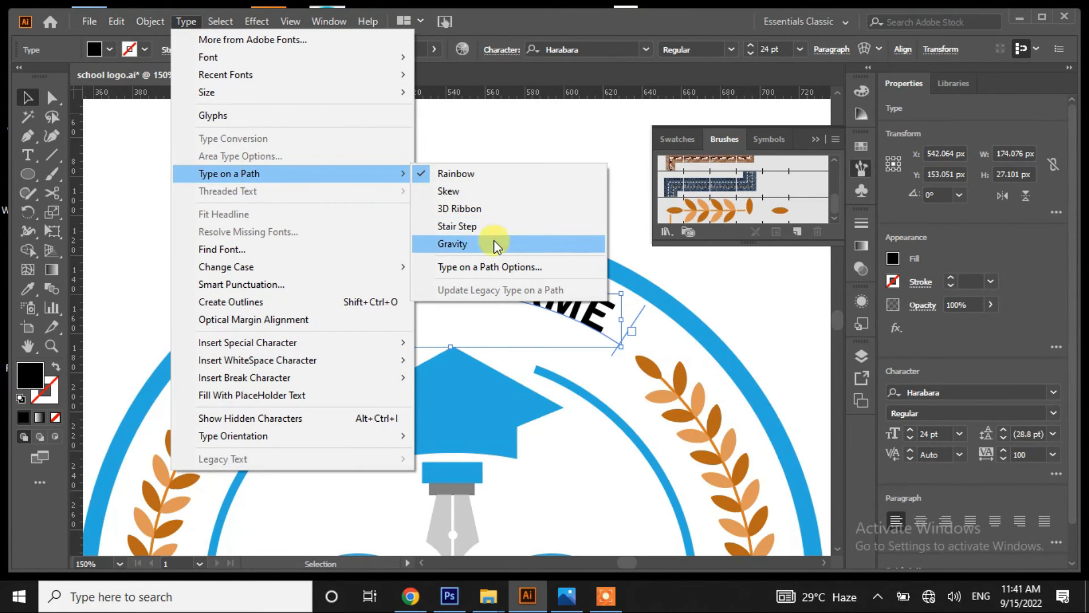
pyautogui.click(490, 266)
pyautogui.click(442, 338)
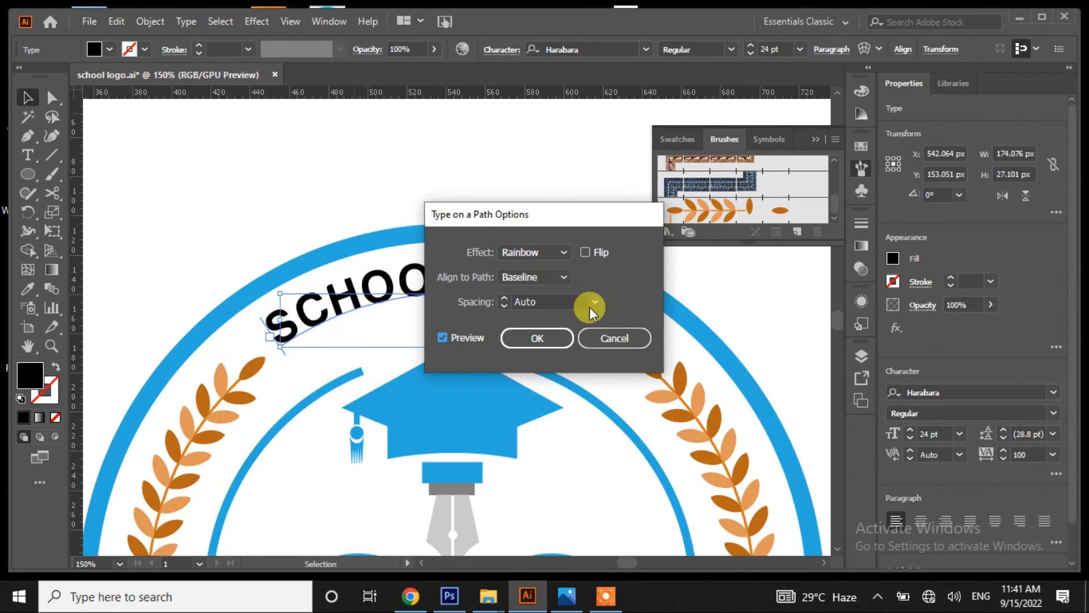
pyautogui.click(565, 278)
pyautogui.click(544, 328)
pyautogui.click(561, 337)
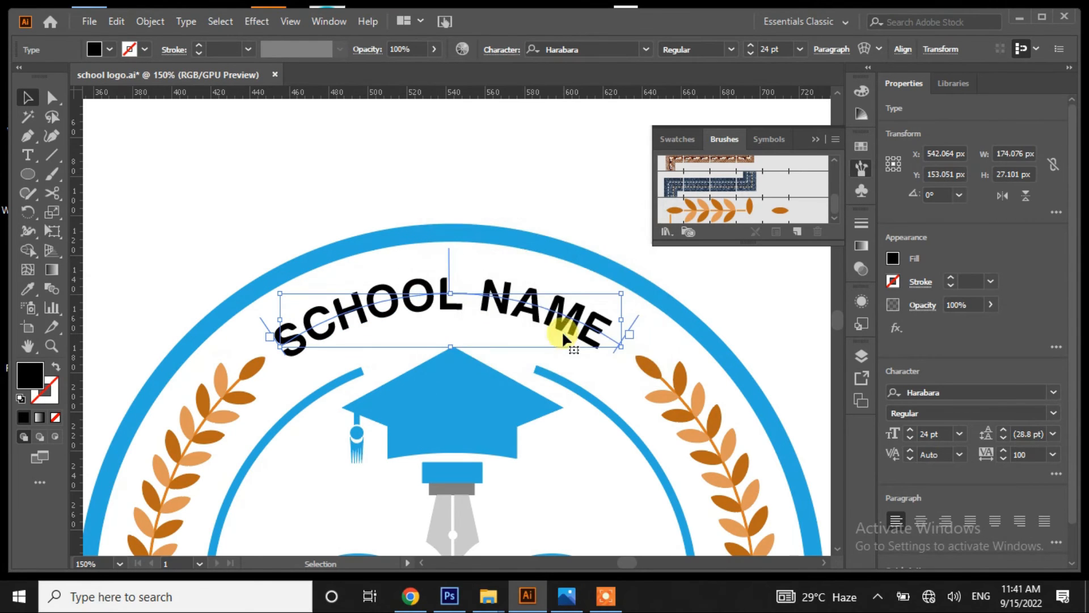
# - Set the arched "SCHOOL NAME" text to 25 pt and deselect it
pyautogui.click(910, 430)
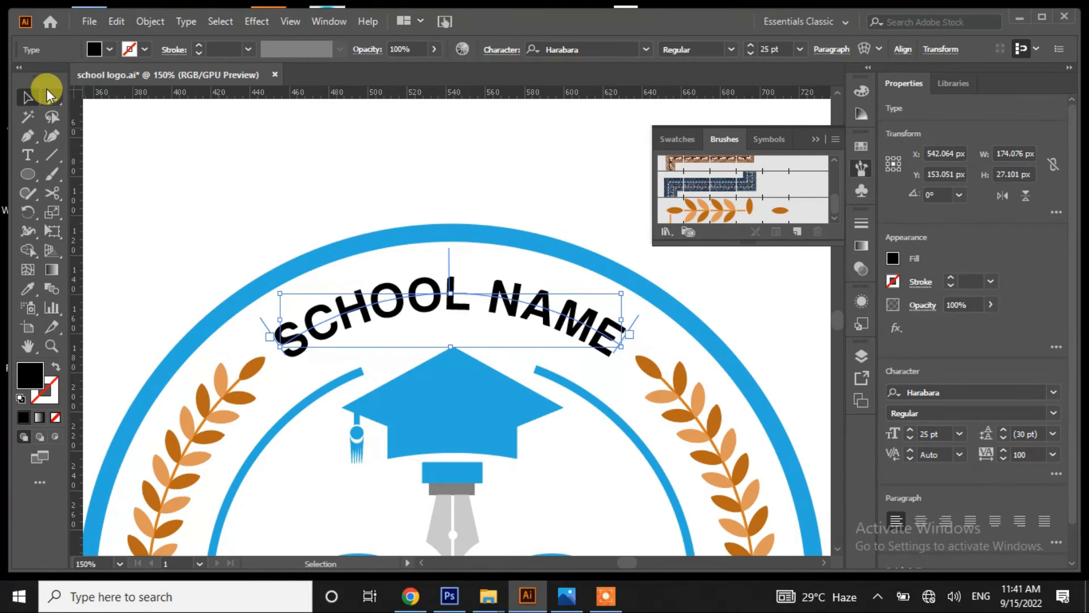
pyautogui.click(130, 152)
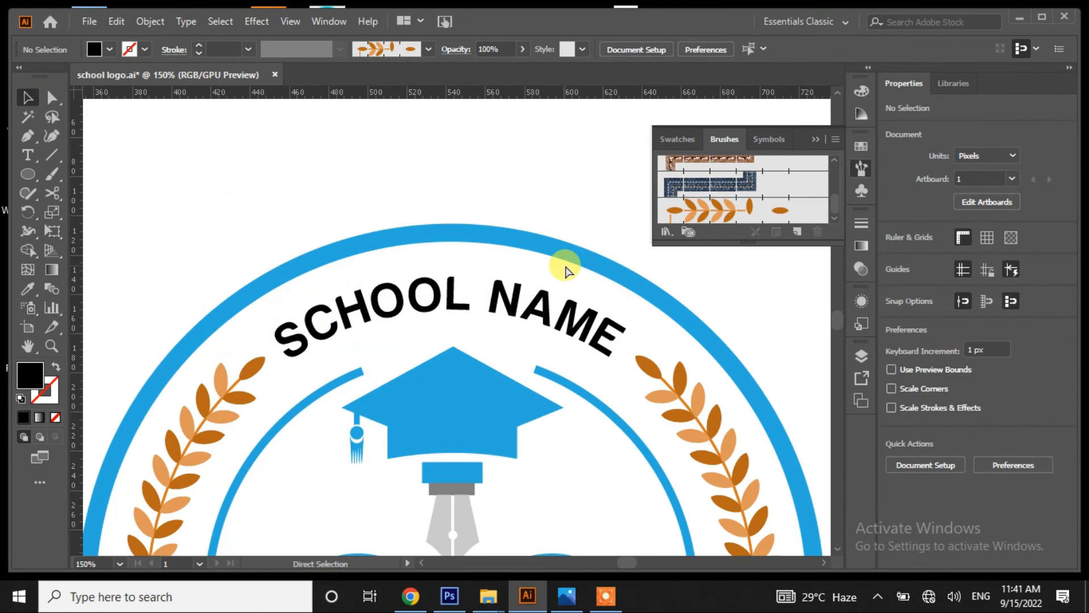
pyautogui.hotkey('ctrl', '0')
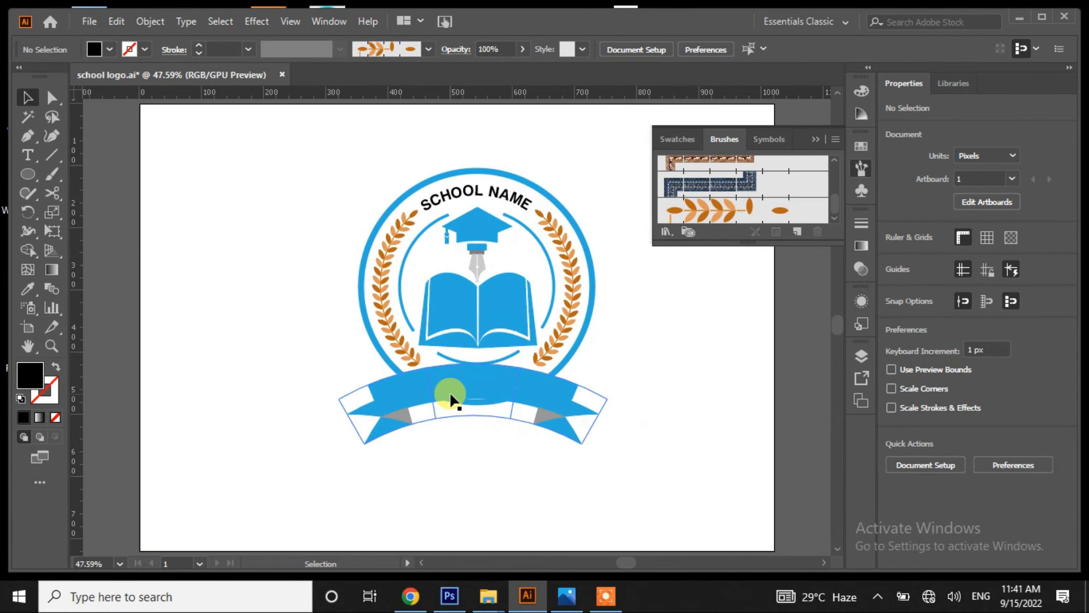
# - Draw an arched path about 413 px wide and 52 px high across the ribbon with the Pen tool, with a stroke and no fill
pyautogui.click(29, 136)
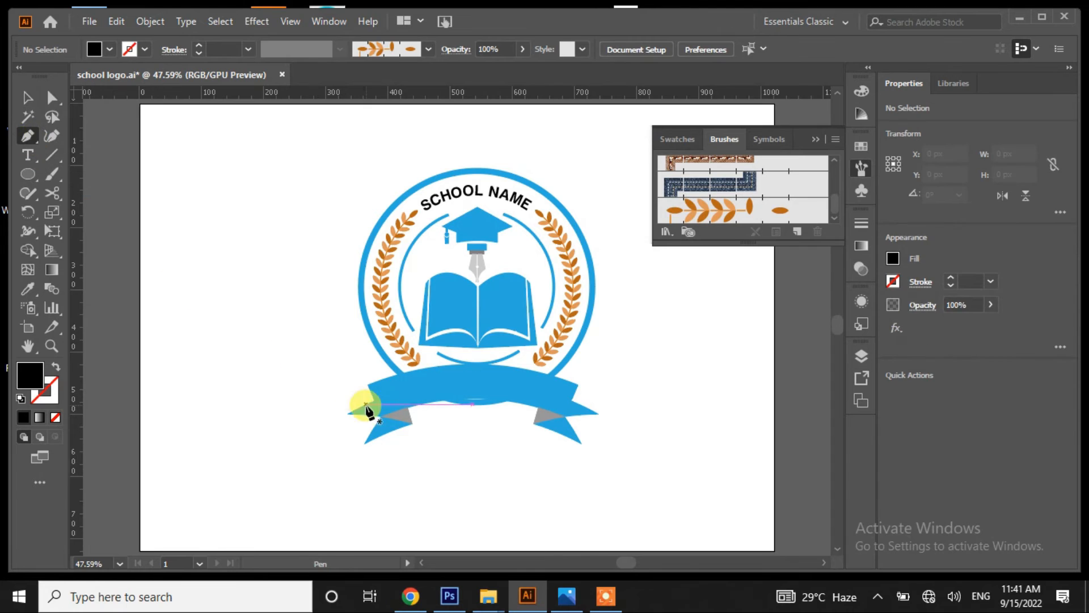
pyautogui.moveTo(343, 414); pyautogui.dragTo(344, 418)
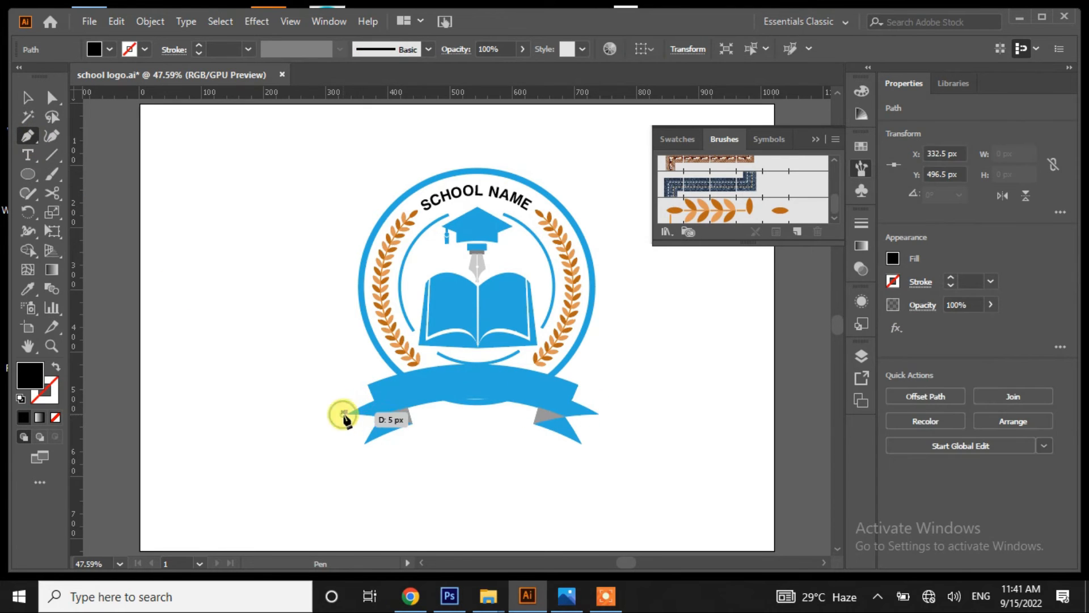
pyautogui.click(602, 413)
pyautogui.moveTo(601, 412); pyautogui.dragTo(653, 441)
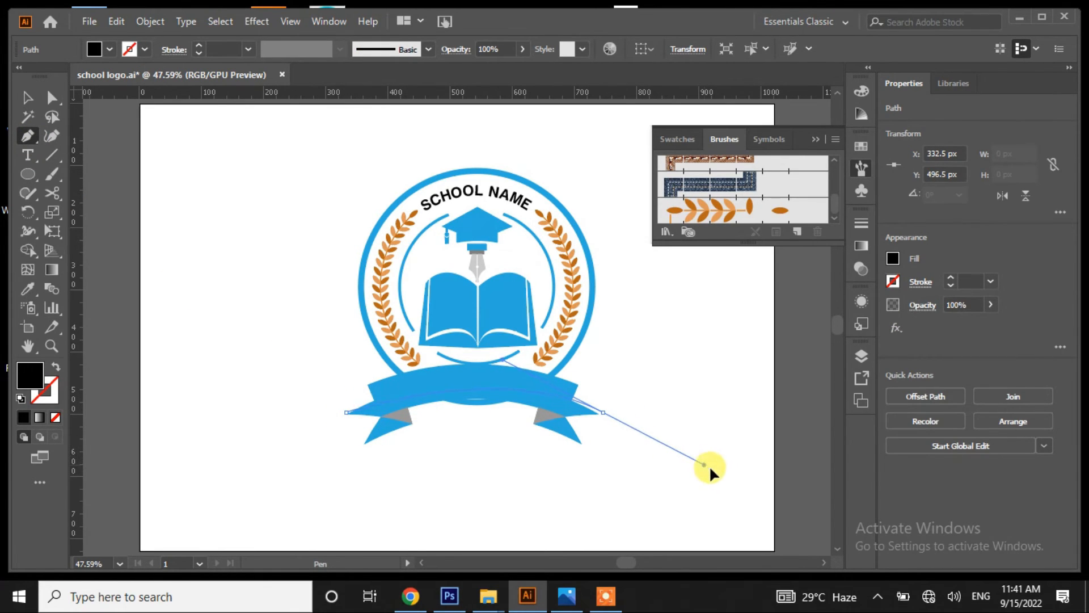
pyautogui.moveTo(743, 481); pyautogui.dragTo(741, 485)
pyautogui.click(682, 485)
pyautogui.hotkey('ctrl', 'z')
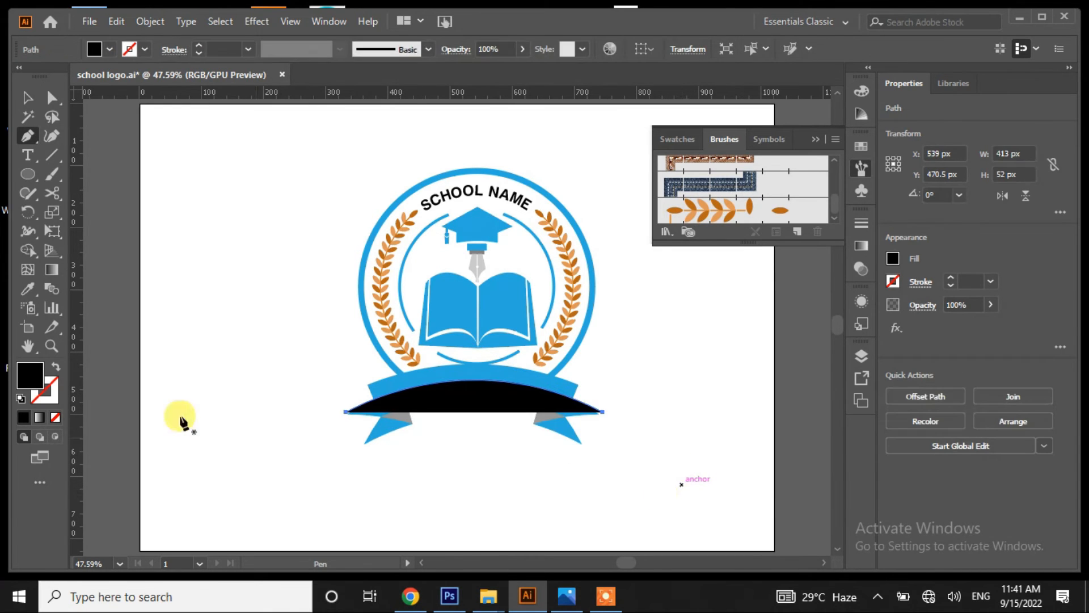
pyautogui.click(55, 366)
# - Enter the text "SCHOOL NAME" along the ribbon's arched path with the Type on a Path tool
pyautogui.moveTo(27, 153); pyautogui.dragTo(77, 192)
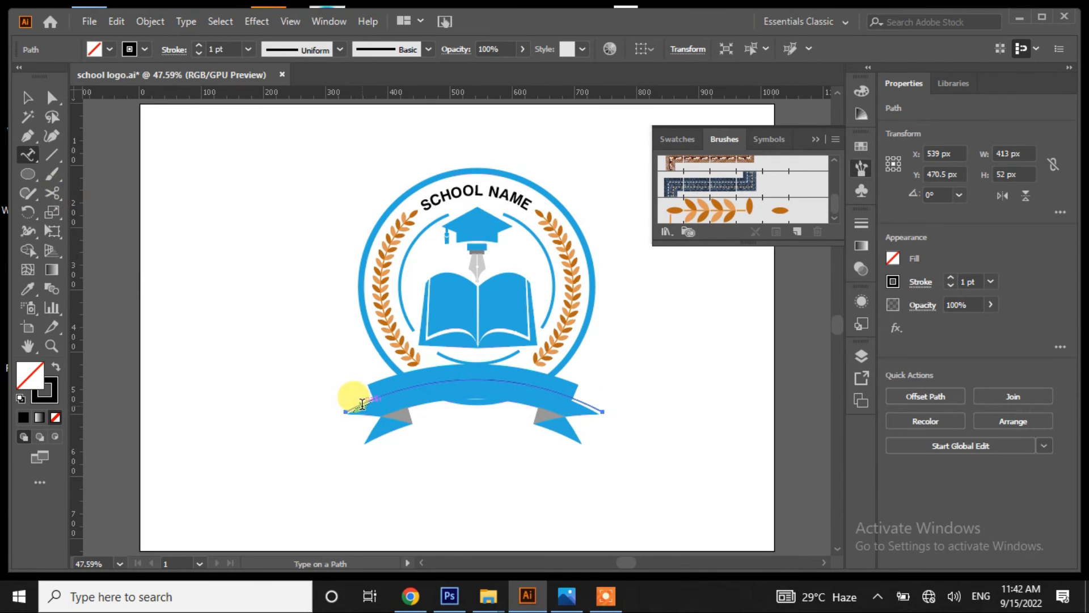
pyautogui.click(376, 395)
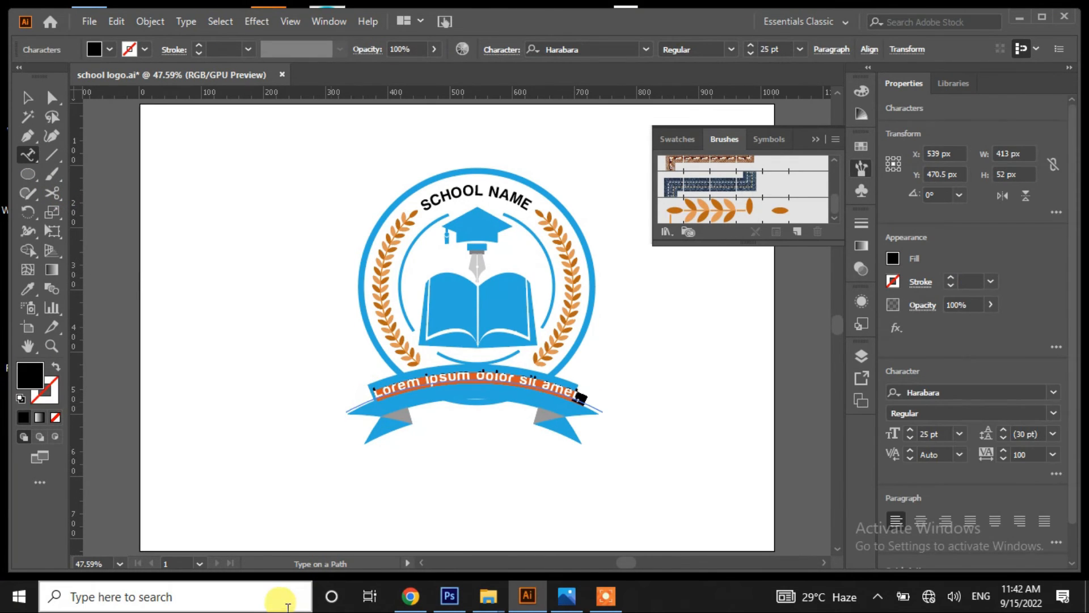
pyautogui.write('SCHOOL NAME')
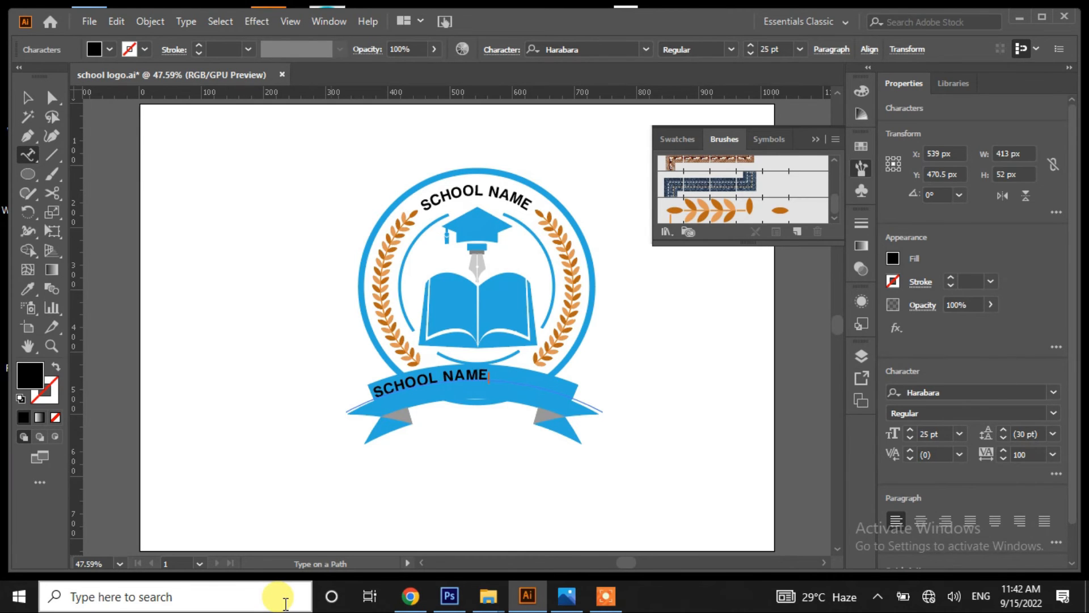
pyautogui.click(27, 98)
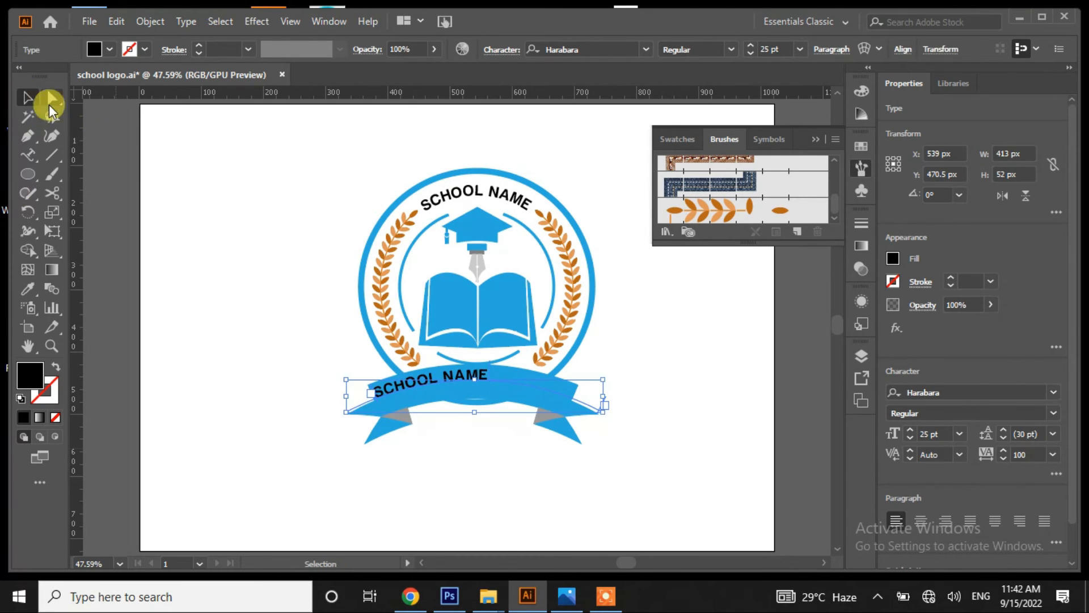
# - Align the ribbon text to the centre of its path in the Type on a Path options, with preview on
pyautogui.click(256, 21)
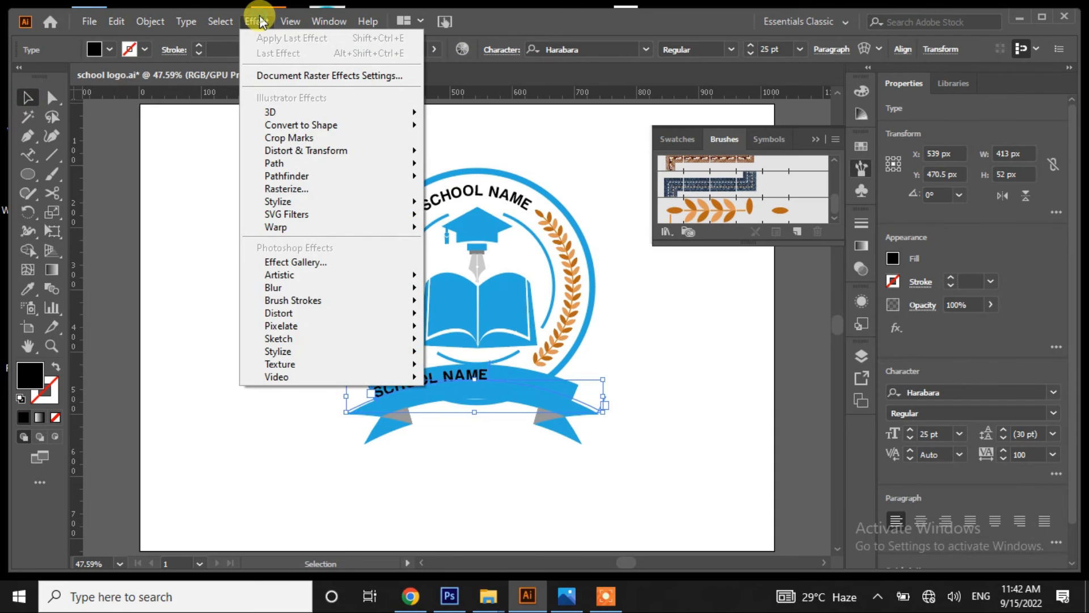
pyautogui.moveTo(186, 21)
pyautogui.moveTo(271, 181)
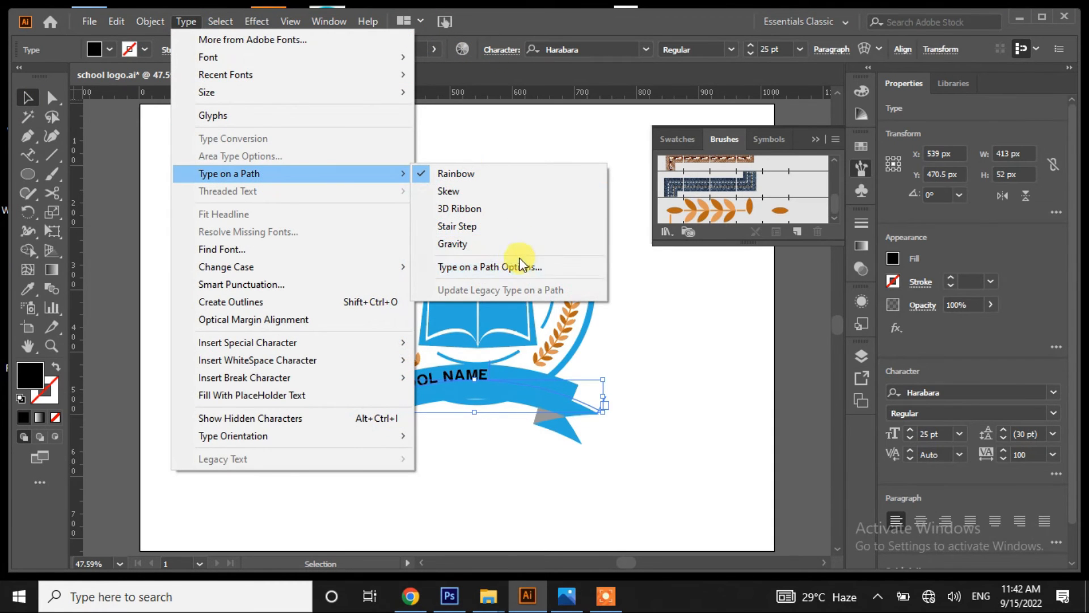
pyautogui.click(504, 267)
pyautogui.click(565, 277)
pyautogui.click(533, 328)
pyautogui.click(460, 337)
pyautogui.click(544, 339)
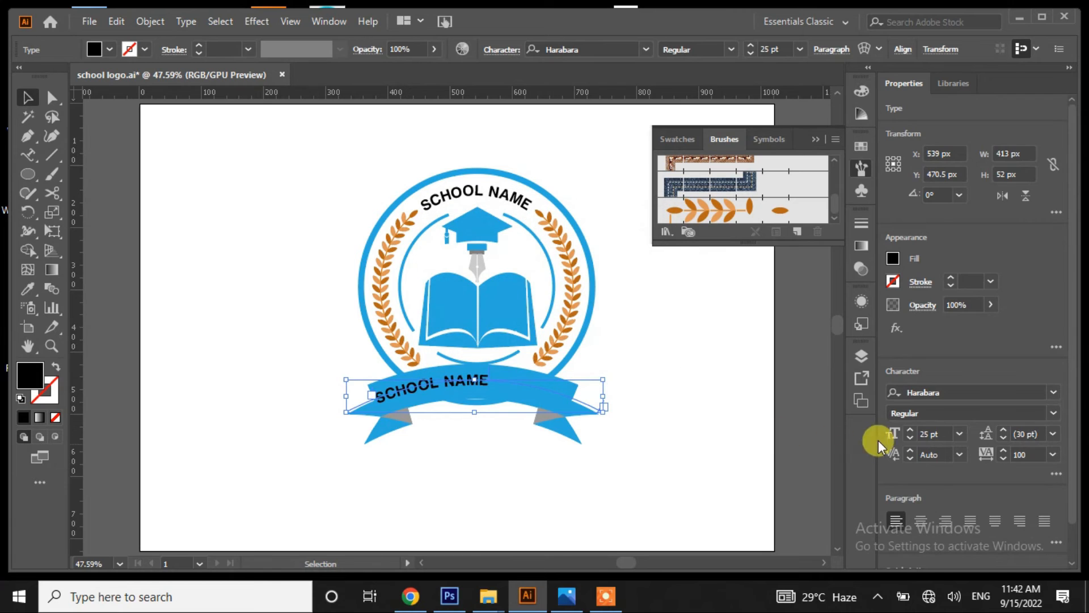
# - Set the ribbon text to 40 pt with a tracking of 154, and deselect it
pyautogui.click(910, 429)
pyautogui.click(909, 429)
pyautogui.click(909, 429)
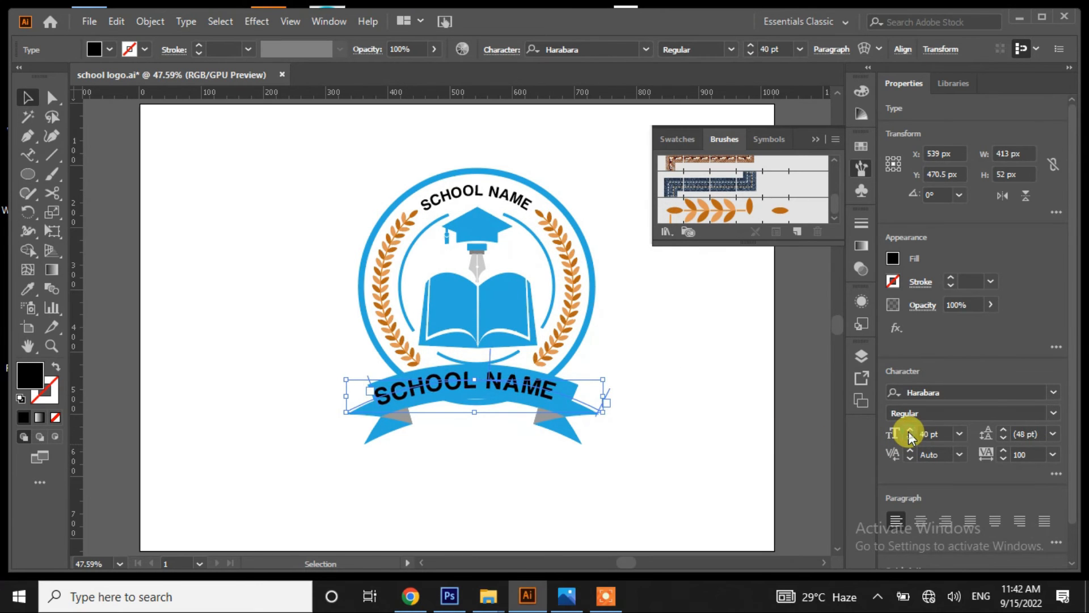
pyautogui.click(1002, 451)
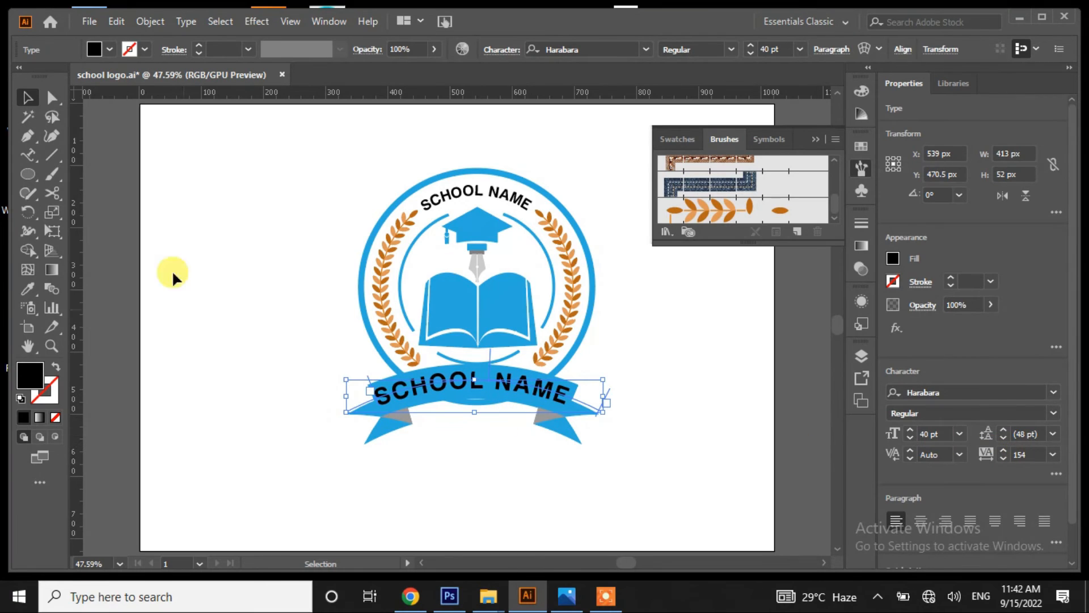
pyautogui.click(172, 215)
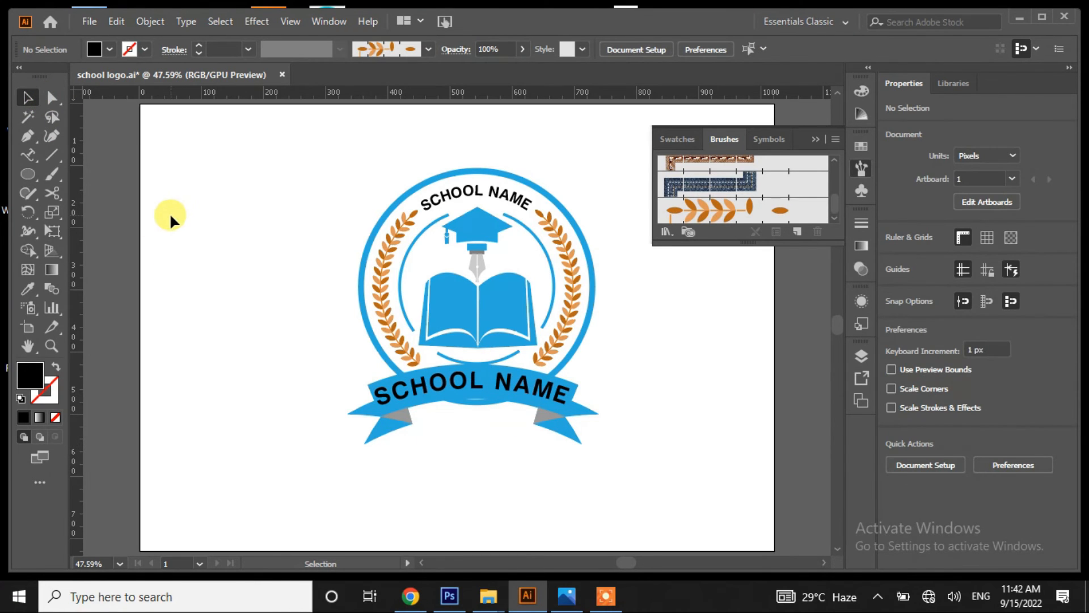
# - Change the fill of the ribbon's "SCHOOL NAME" text to white
pyautogui.click(458, 397)
pyautogui.click(110, 50)
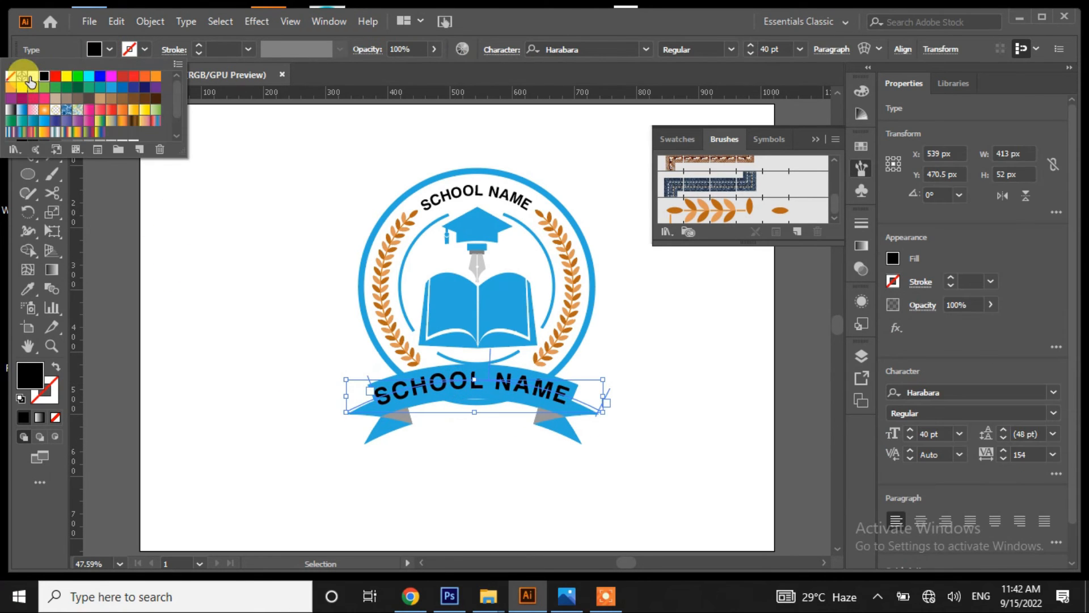
pyautogui.click(30, 81)
pyautogui.click(218, 279)
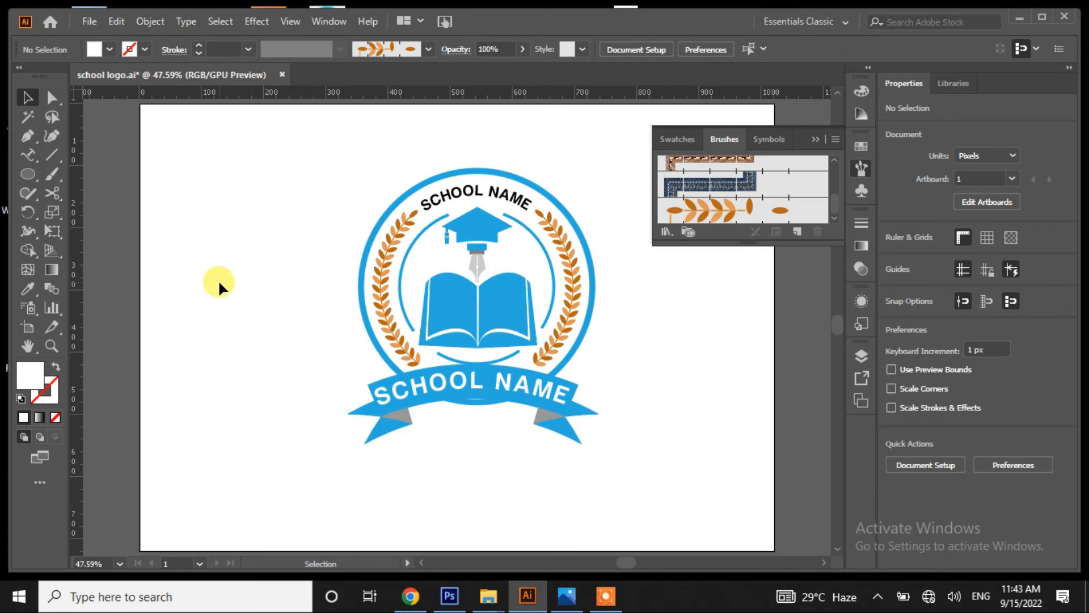
# - Insert a space before the ribbon's "SCHOOL NAME" text to shift it along the path
pyautogui.click(378, 395)
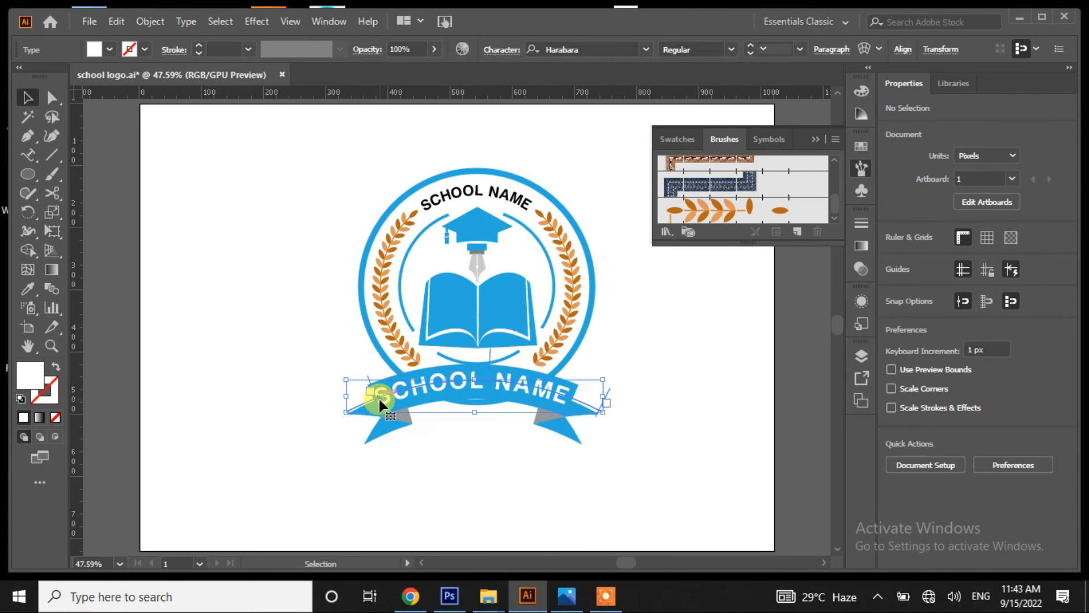
pyautogui.moveTo(379, 396); pyautogui.dragTo(469, 377)
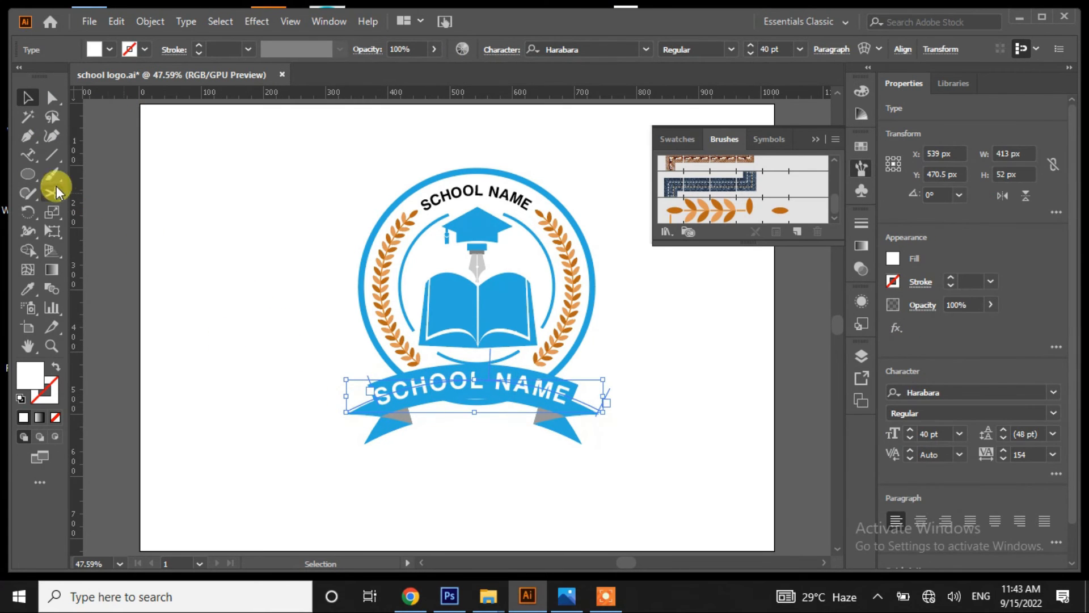
pyautogui.doubleClick(25, 155)
pyautogui.click(614, 336)
pyautogui.click(410, 380)
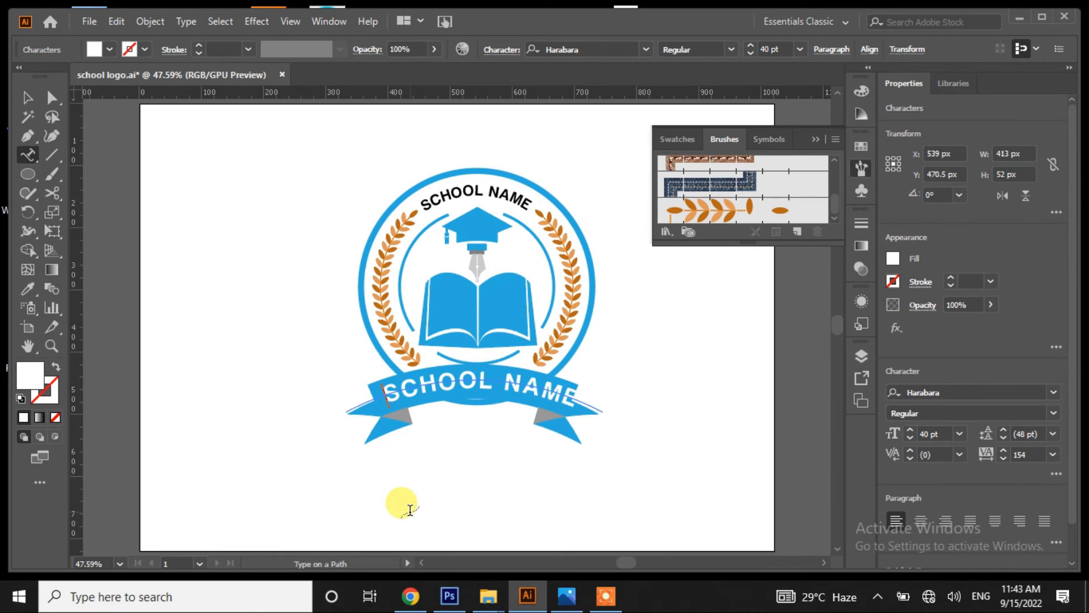
# - Reduce the ribbon text's font size to 37 pt and deselect it
pyautogui.click(26, 98)
pyautogui.click(909, 438)
pyautogui.click(909, 438)
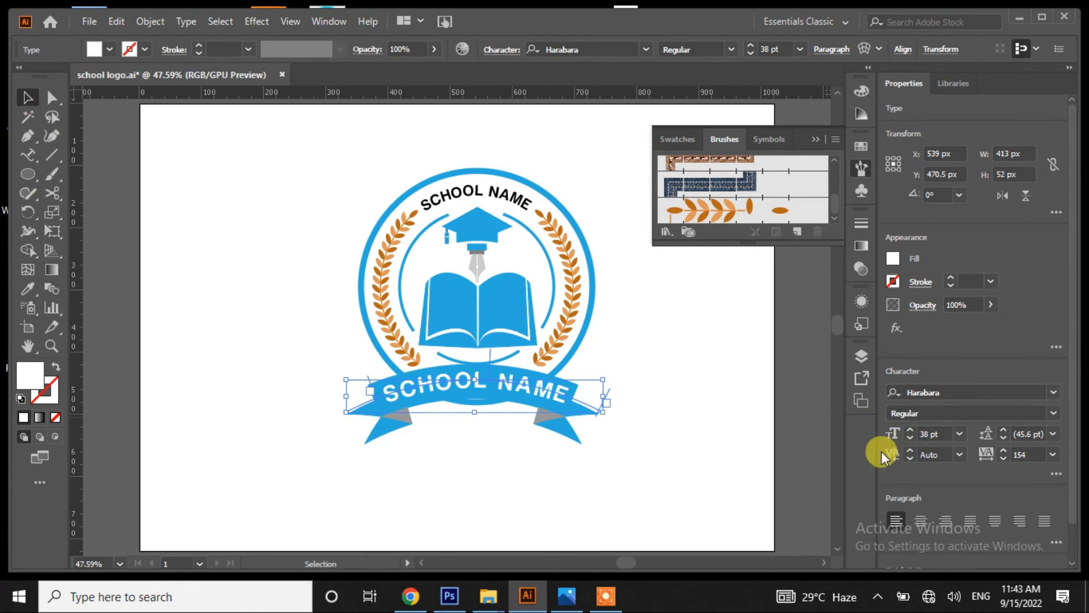
pyautogui.click(910, 438)
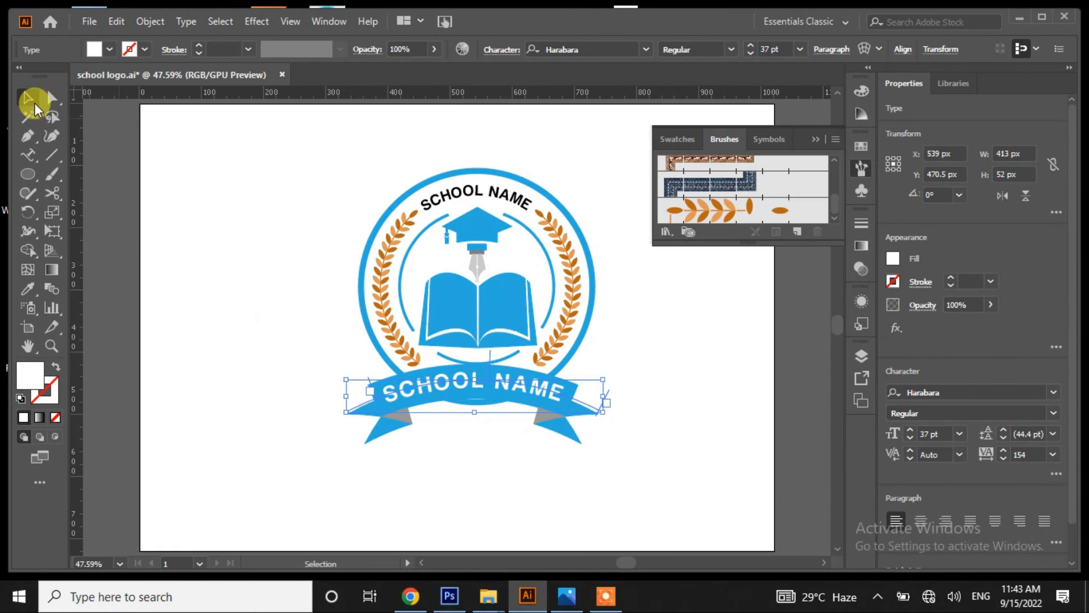
pyautogui.click(141, 224)
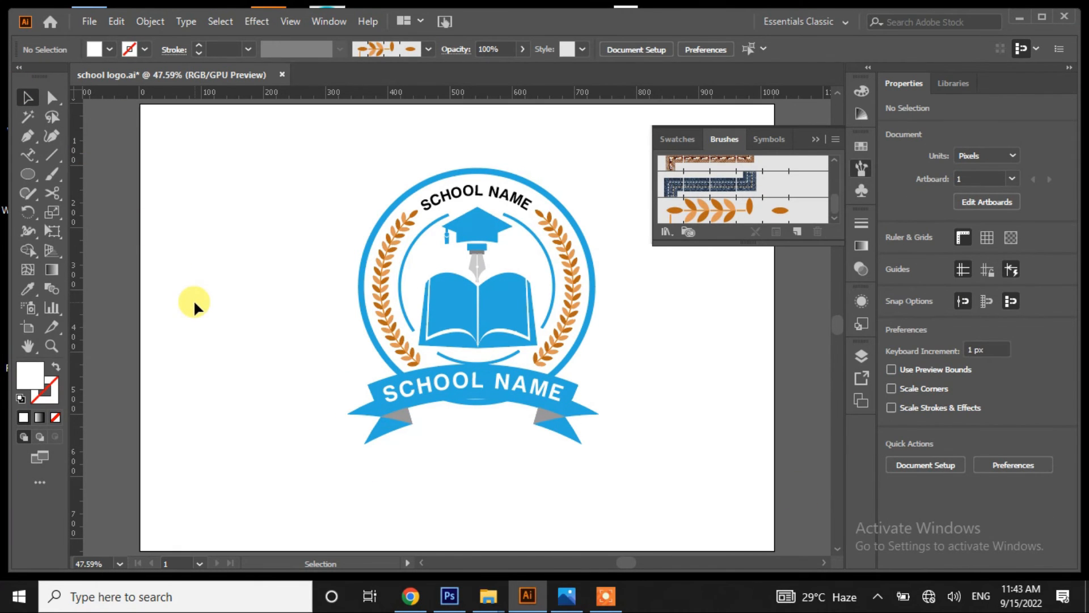
# - Cut the outer blue circle at both points where it meets the ribbon and delete the segment behind the ribbon
pyautogui.click(53, 193)
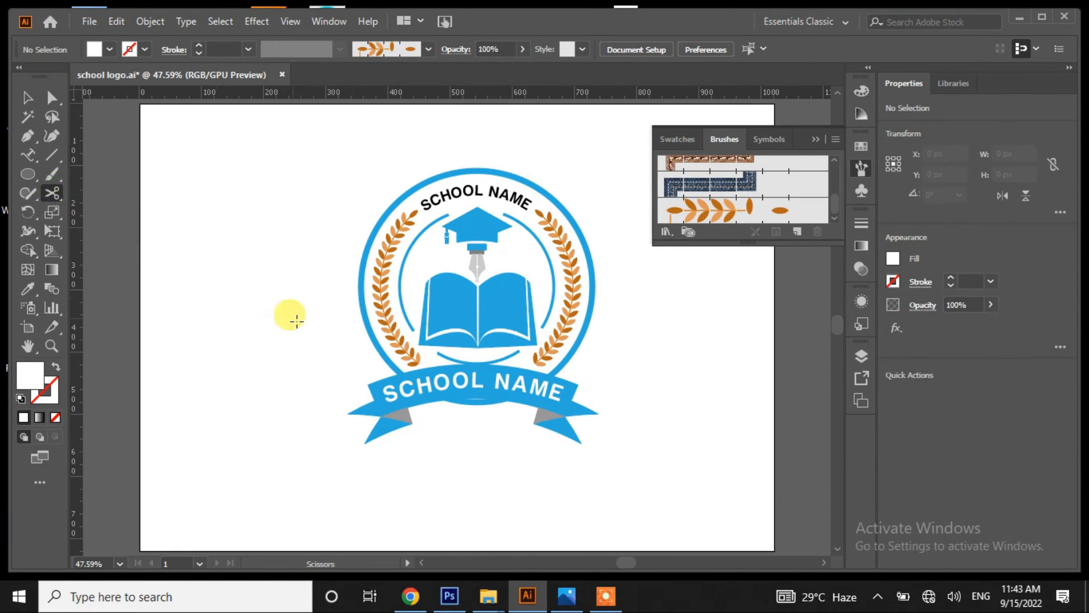
pyautogui.click(393, 369)
pyautogui.click(556, 370)
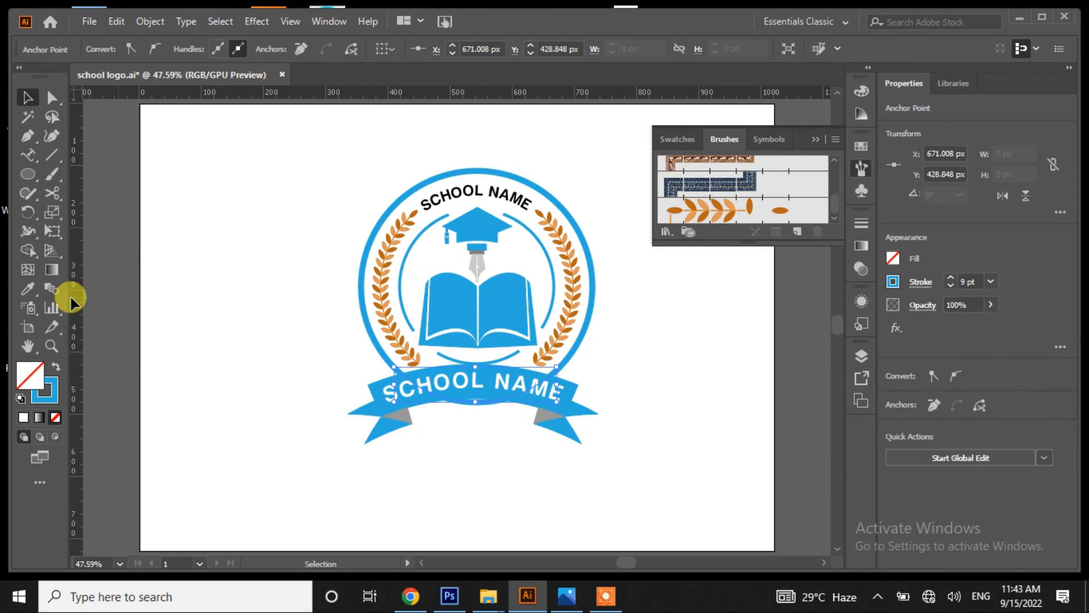
pyautogui.hotkey('ctrl', 'shift', 'a')
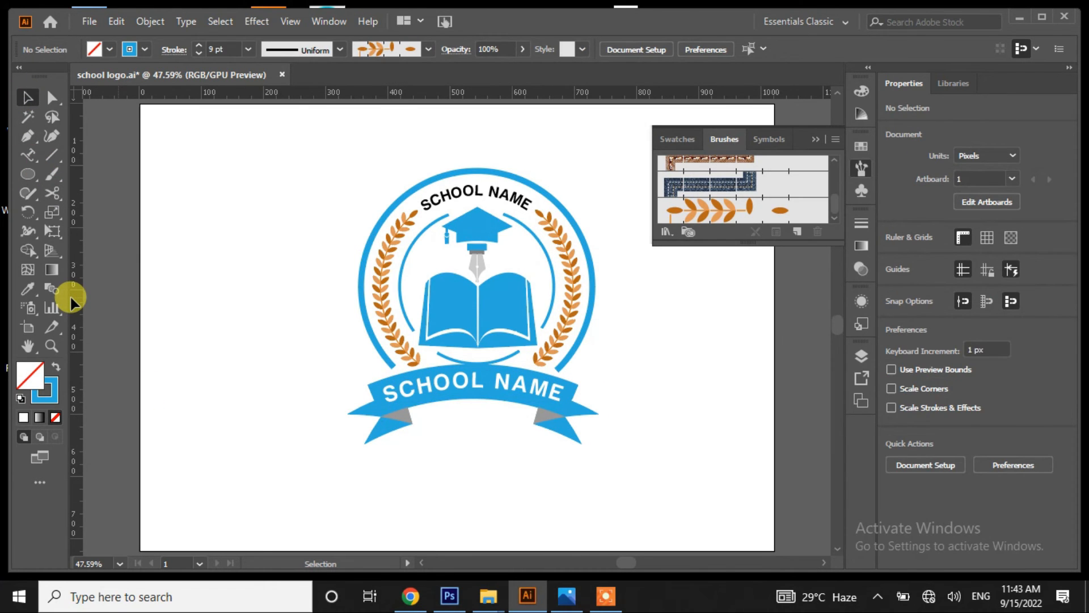
# - Expand the appearance of both leaf branches so their brush strokes become editable shapes
pyautogui.click(378, 313)
pyautogui.click(149, 21)
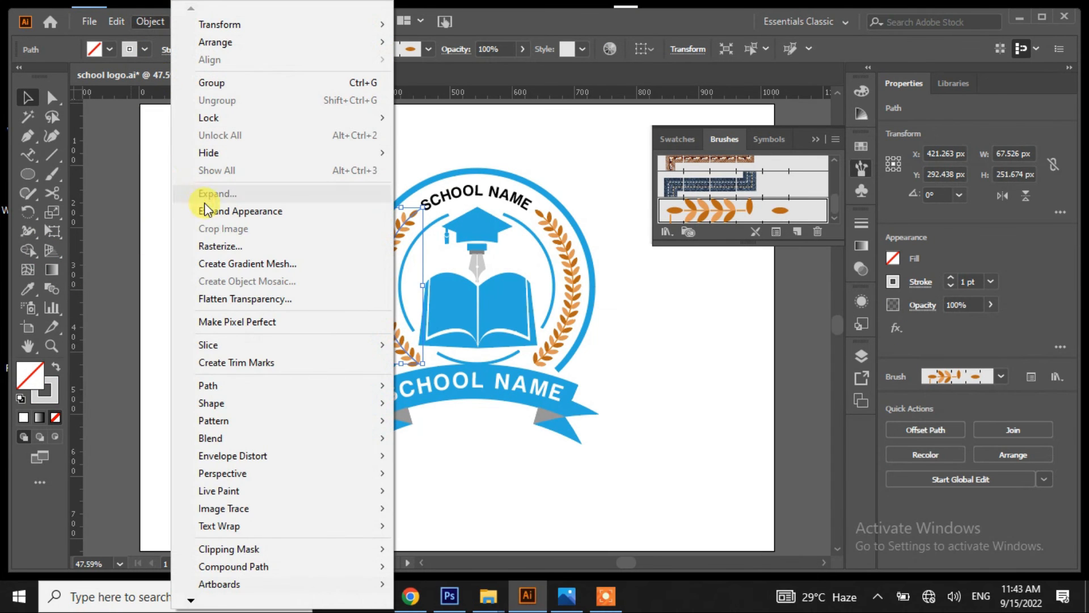
pyautogui.click(206, 211)
pyautogui.click(572, 312)
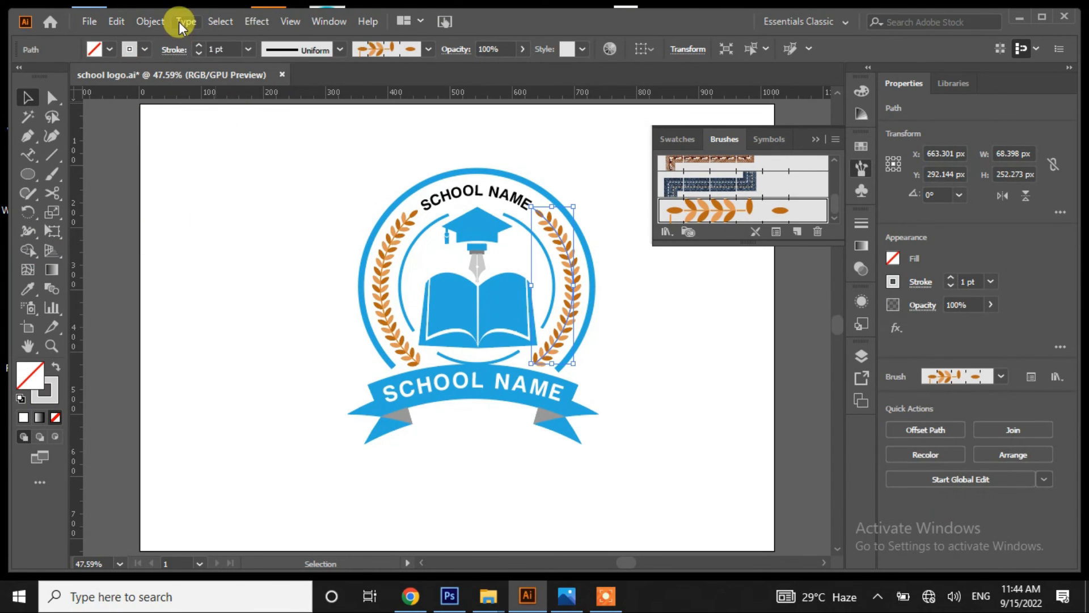
pyautogui.click(148, 21)
pyautogui.click(236, 208)
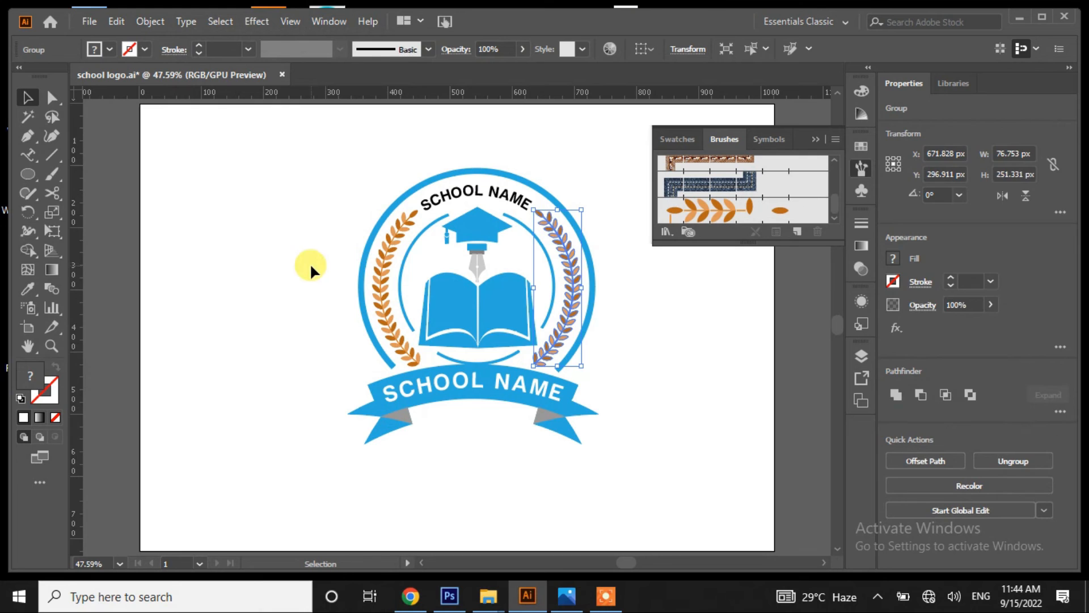
pyautogui.click(310, 264)
# - Recolour both leaf branches in the logo's blue, sampling the colour with the Eyedropper
pyautogui.click(560, 317)
pyautogui.click(35, 287)
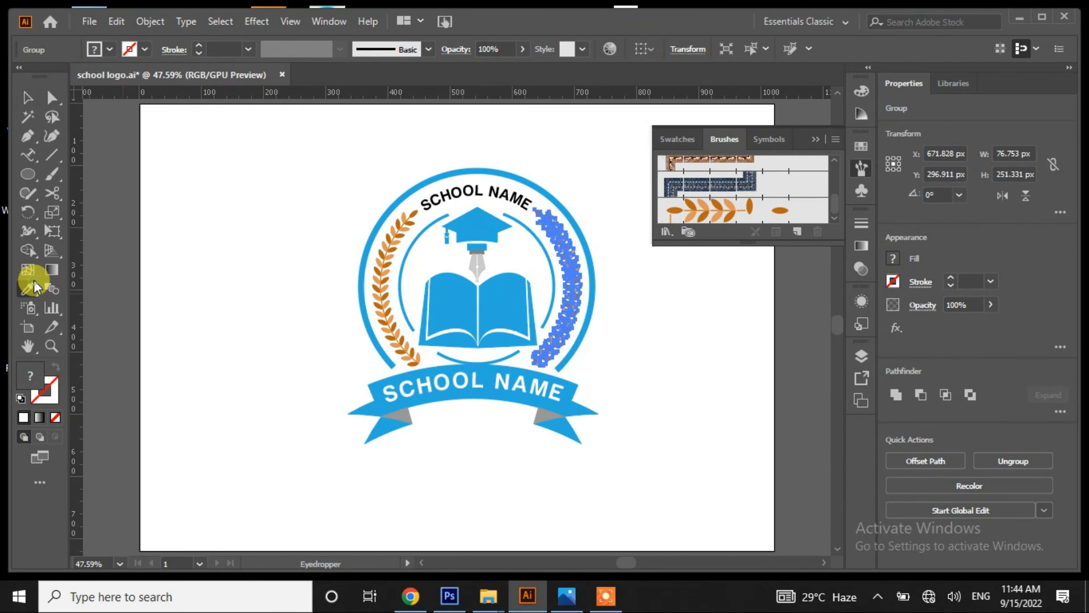
pyautogui.press('v')
pyautogui.click(153, 214)
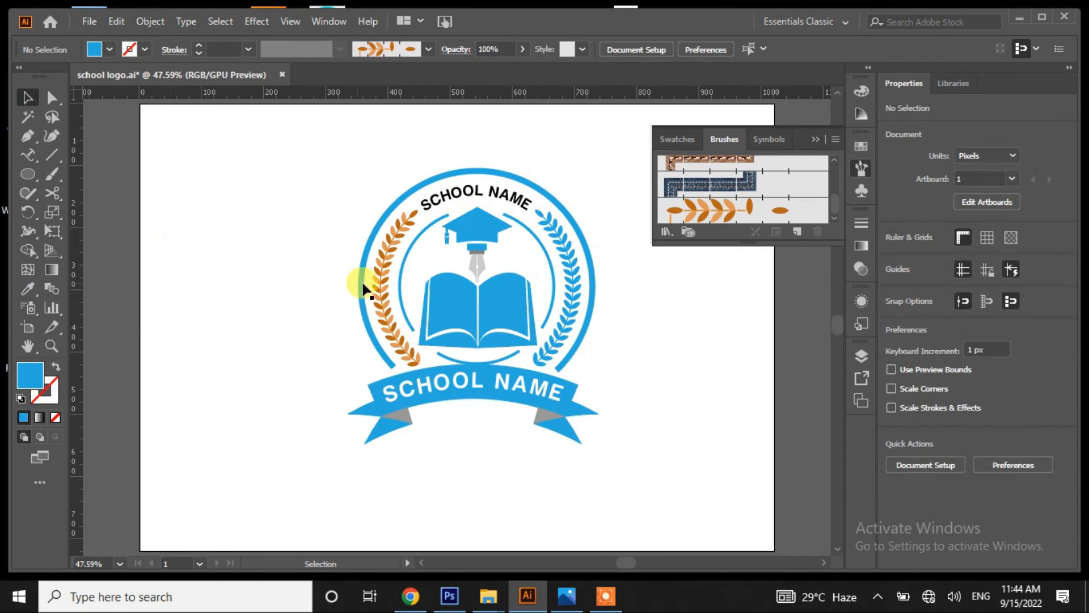
pyautogui.click(387, 284)
pyautogui.click(28, 288)
pyautogui.click(446, 295)
pyautogui.click(28, 98)
pyautogui.click(214, 264)
# - Change the fill of the arched "SCHOOL NAME" text inside the circle to a dark grey swatch
pyautogui.click(443, 202)
pyautogui.click(26, 289)
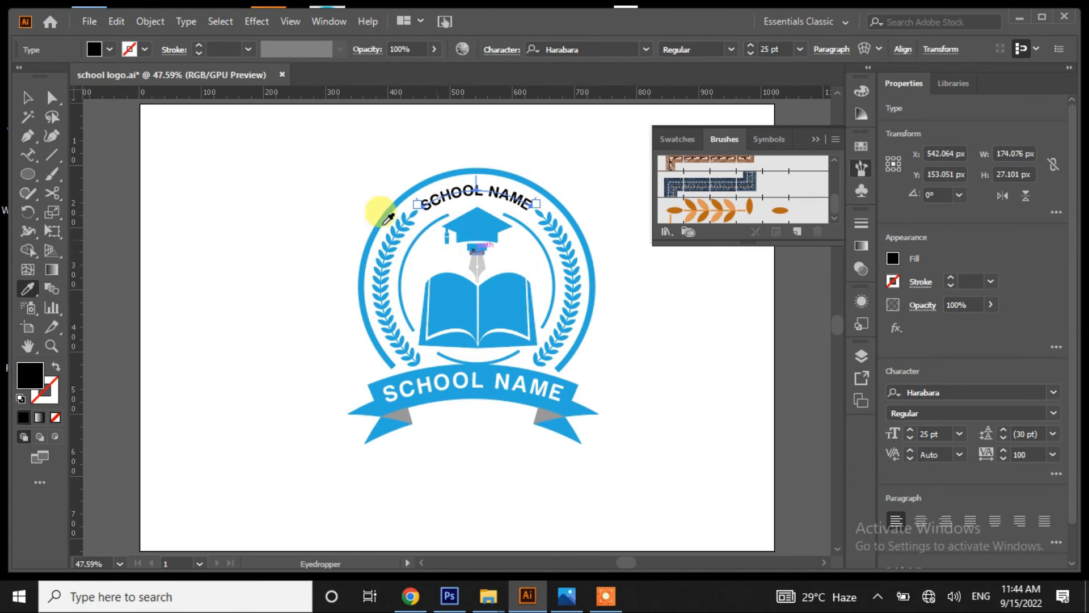
pyautogui.click(109, 49)
pyautogui.scroll(-2, 145, 131)
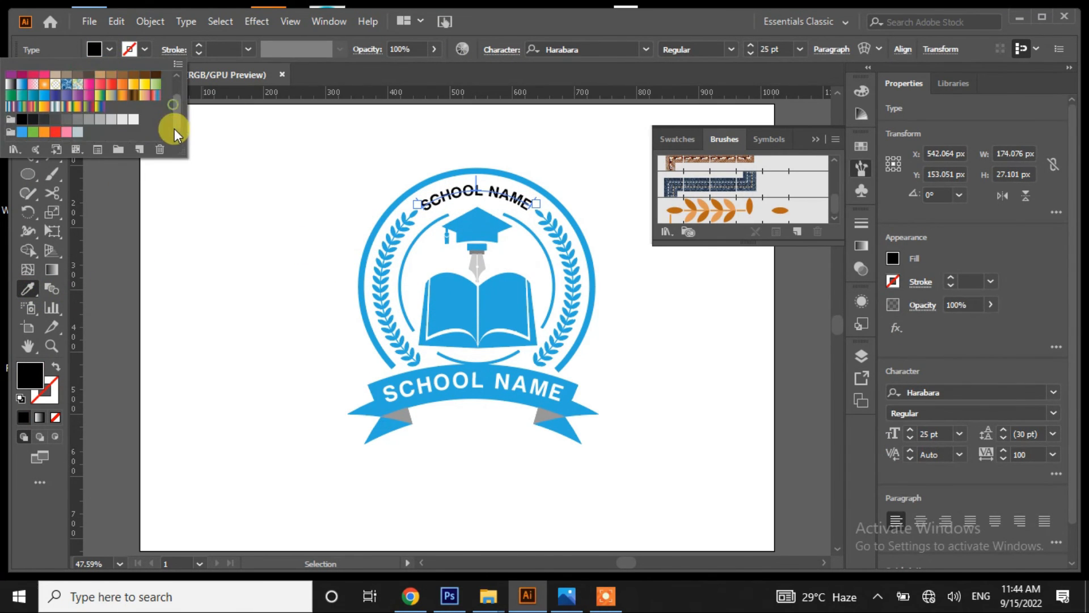
pyautogui.click(66, 120)
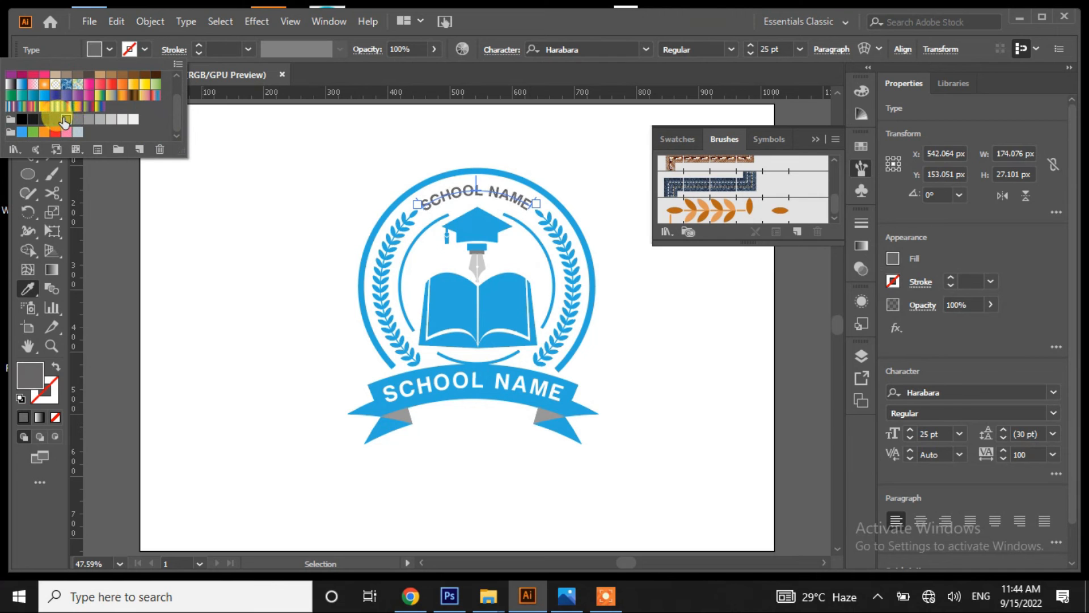
pyautogui.click(55, 119)
pyautogui.click(186, 275)
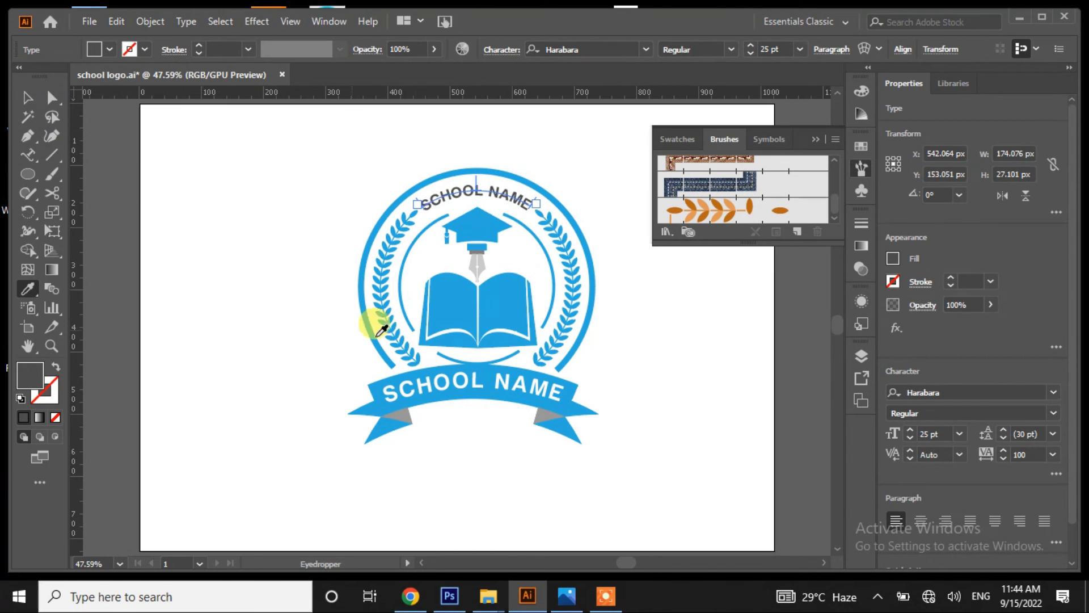
pyautogui.click(24, 101)
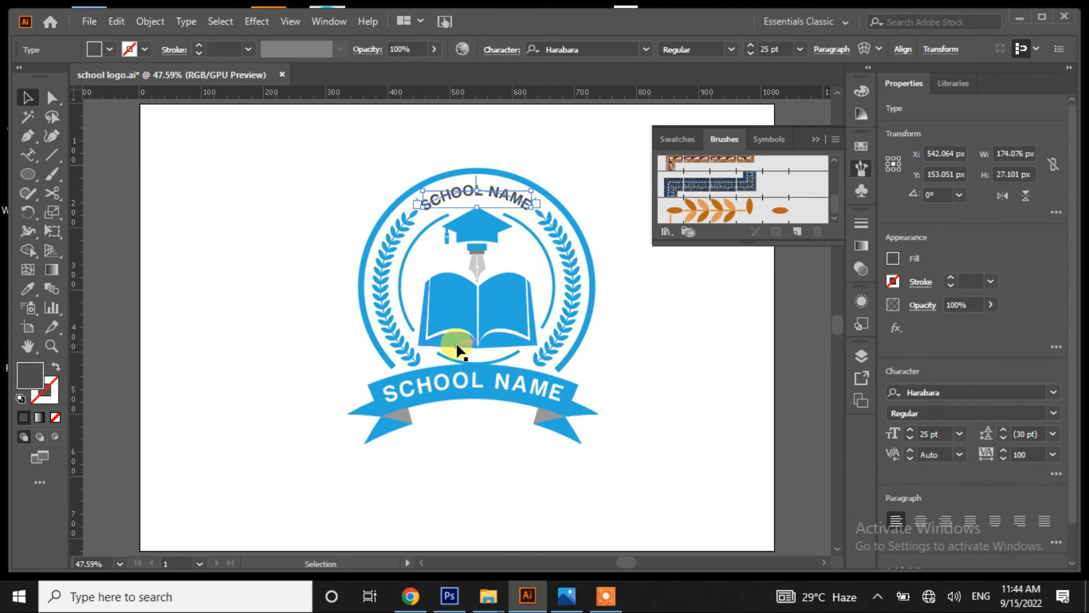
# - Ungroup the central emblem so the book, cap and pen nib can be edited separately
pyautogui.click(457, 346)
pyautogui.rightClick(455, 340)
pyautogui.click(514, 196)
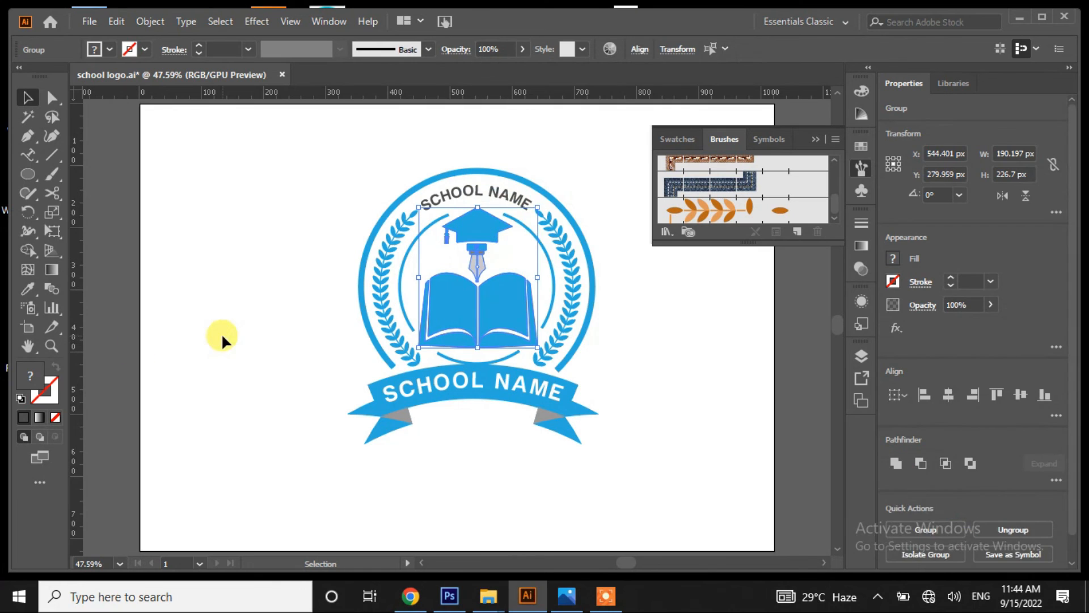
pyautogui.click(222, 338)
# - Change the fill of the whole open book from blue to a dark grey swatch
pyautogui.click(467, 342)
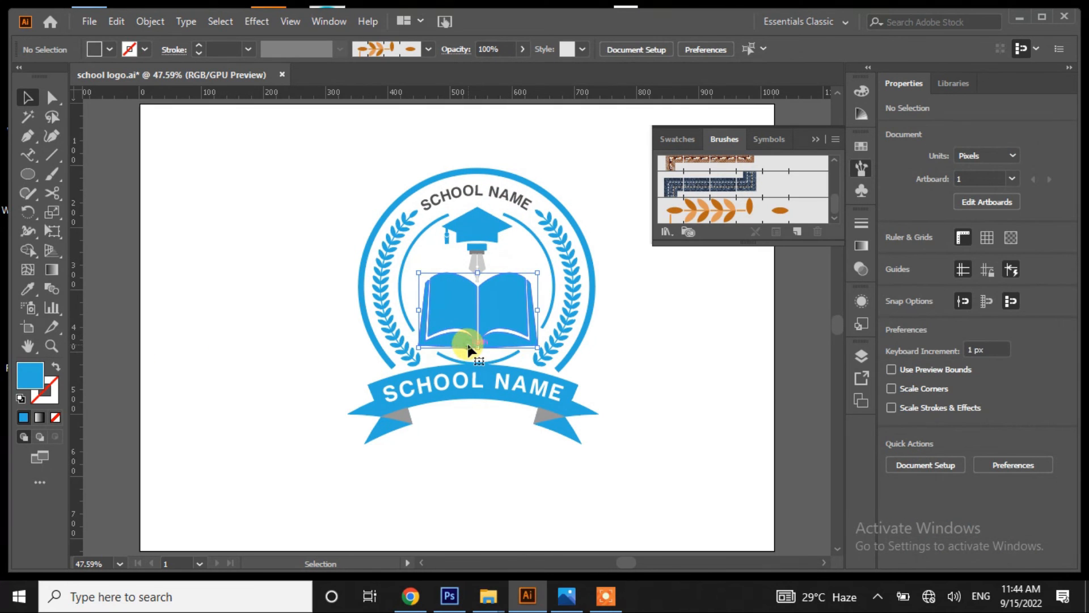
pyautogui.click(28, 289)
pyautogui.click(109, 49)
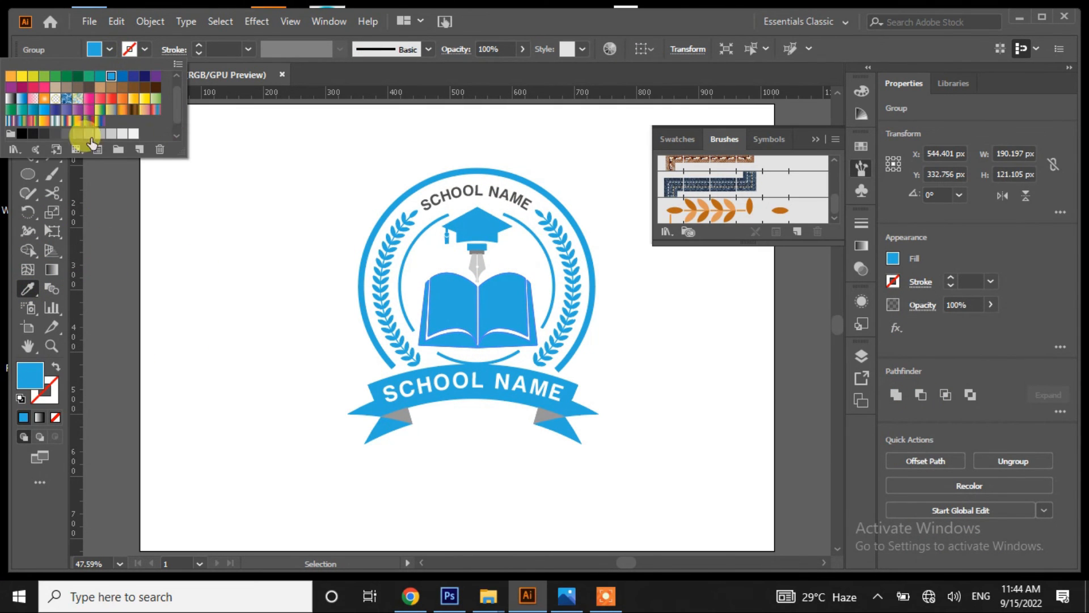
pyautogui.click(55, 135)
pyautogui.click(44, 136)
pyautogui.click(55, 135)
pyautogui.click(66, 134)
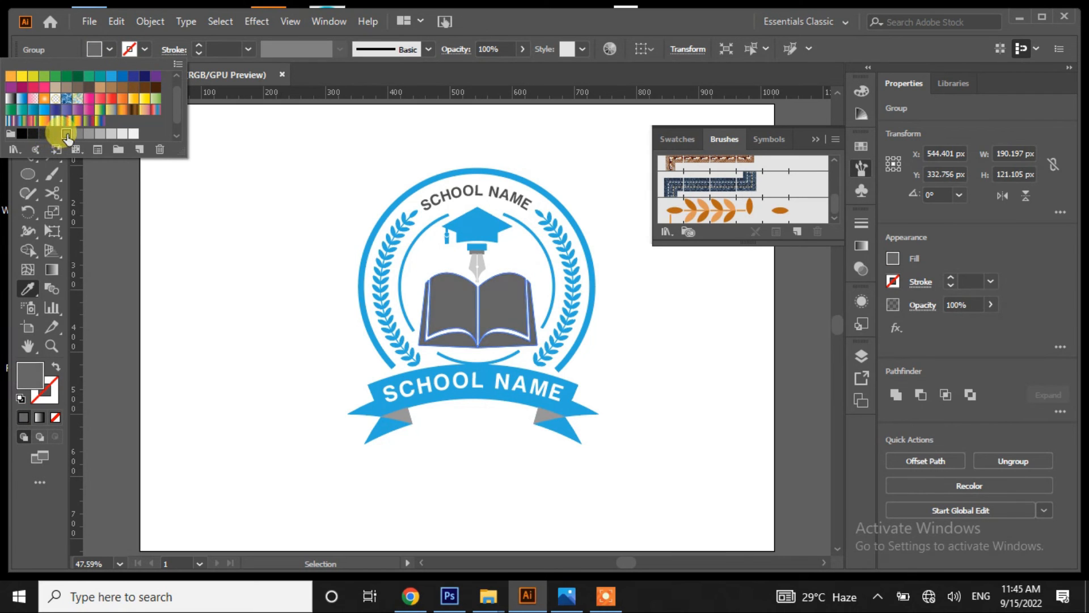
pyautogui.click(274, 347)
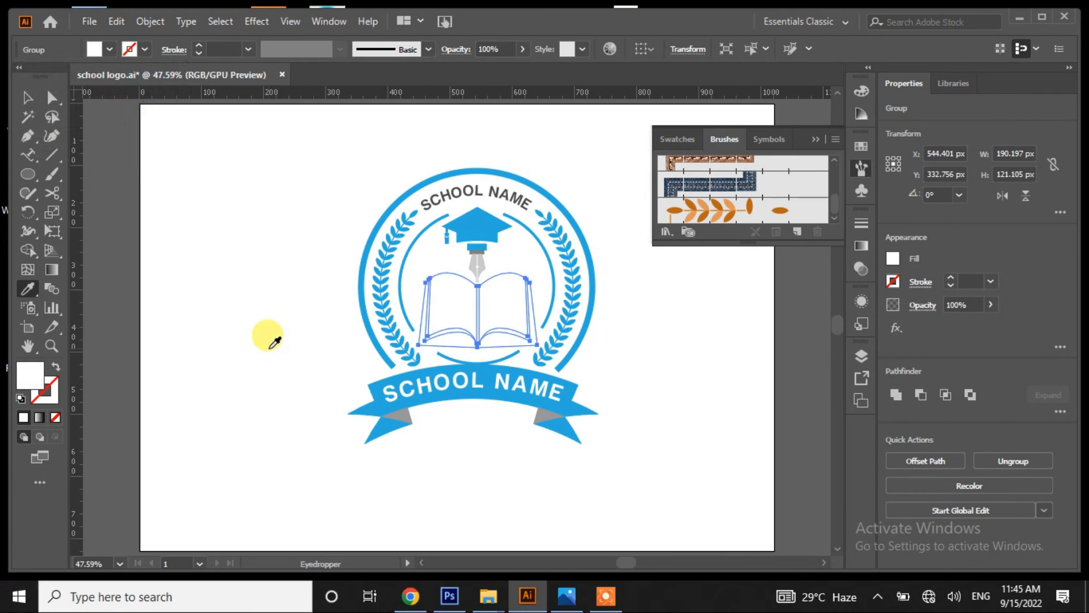
pyautogui.hotkey('ctrl', 'z')
pyautogui.click(29, 97)
pyautogui.click(185, 260)
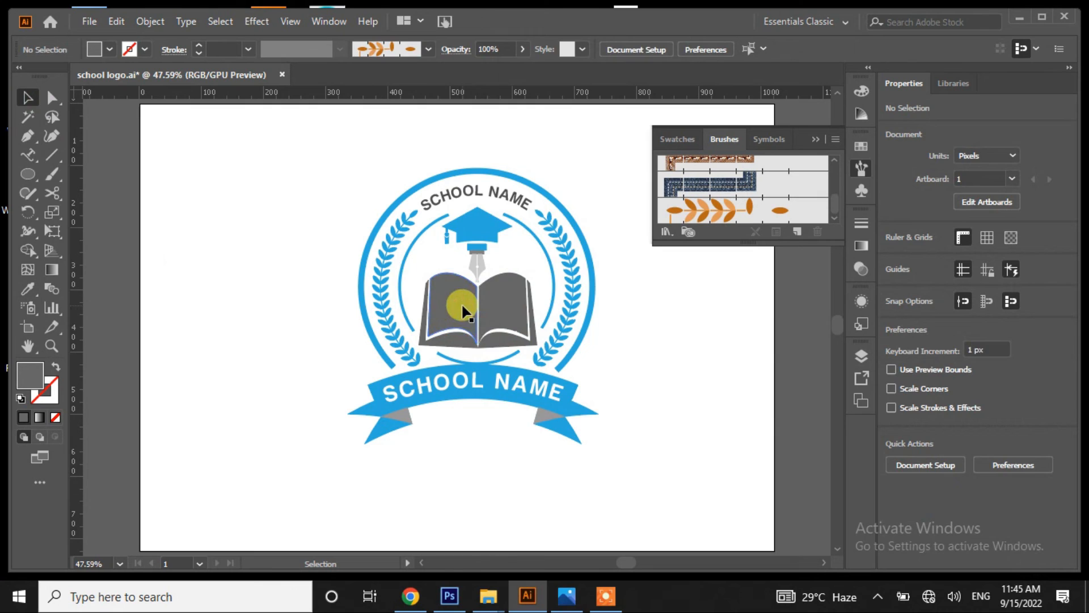
# - Ungroup the book and group its two inner pages together
pyautogui.rightClick(463, 306)
pyautogui.click(525, 164)
pyautogui.click(259, 309)
pyautogui.click(450, 302)
pyautogui.rightClick(489, 311)
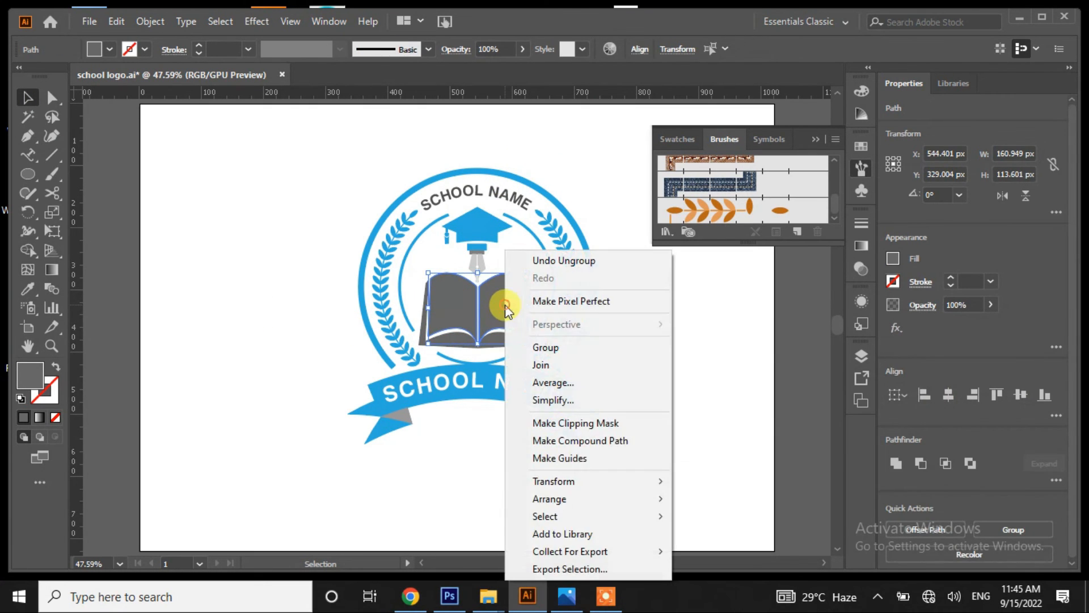
pyautogui.click(550, 350)
pyautogui.click(711, 406)
# - Group the two outer cover shapes of the book together
pyautogui.click(499, 346)
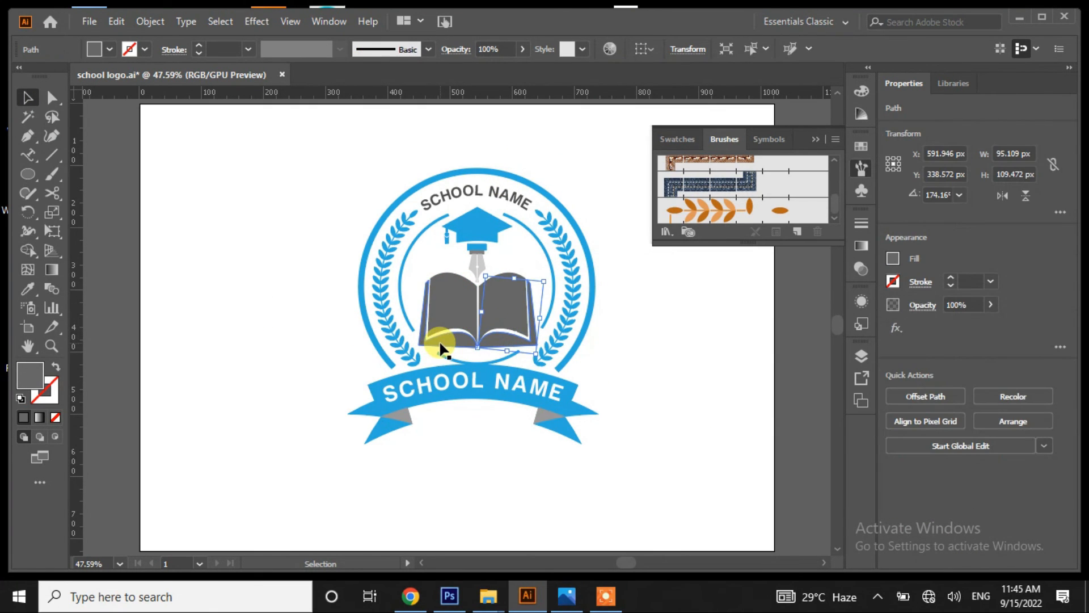
pyautogui.rightClick(439, 339)
pyautogui.click(480, 110)
pyautogui.click(269, 327)
# - Recolour the book's inner pages in the ribbon's blue, sampling the colour with the Eyedropper
pyautogui.click(437, 309)
pyautogui.click(27, 288)
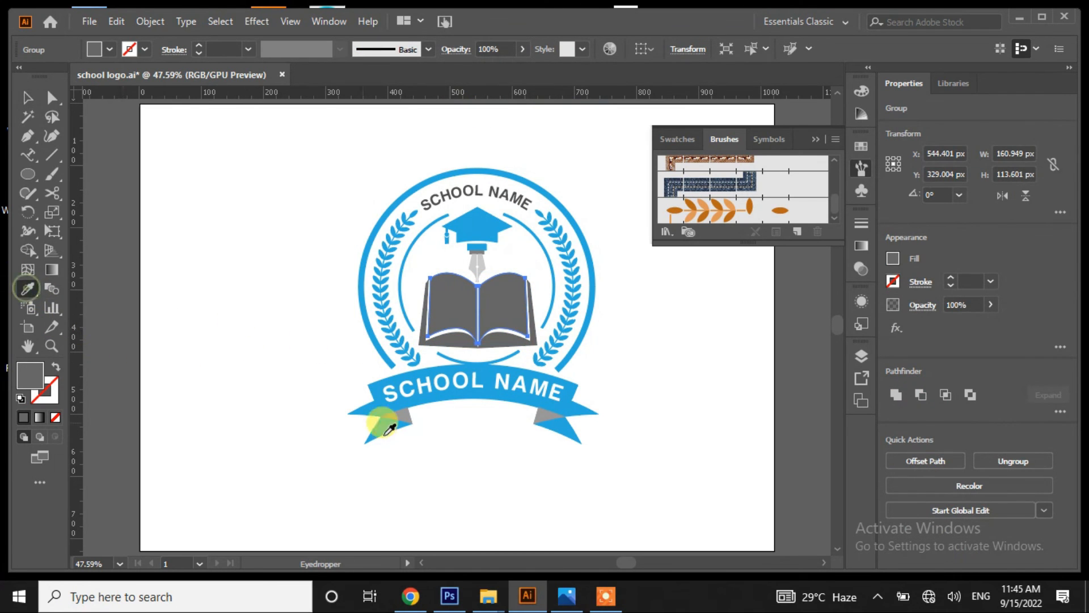
pyautogui.click(381, 394)
pyautogui.click(31, 101)
pyautogui.click(199, 312)
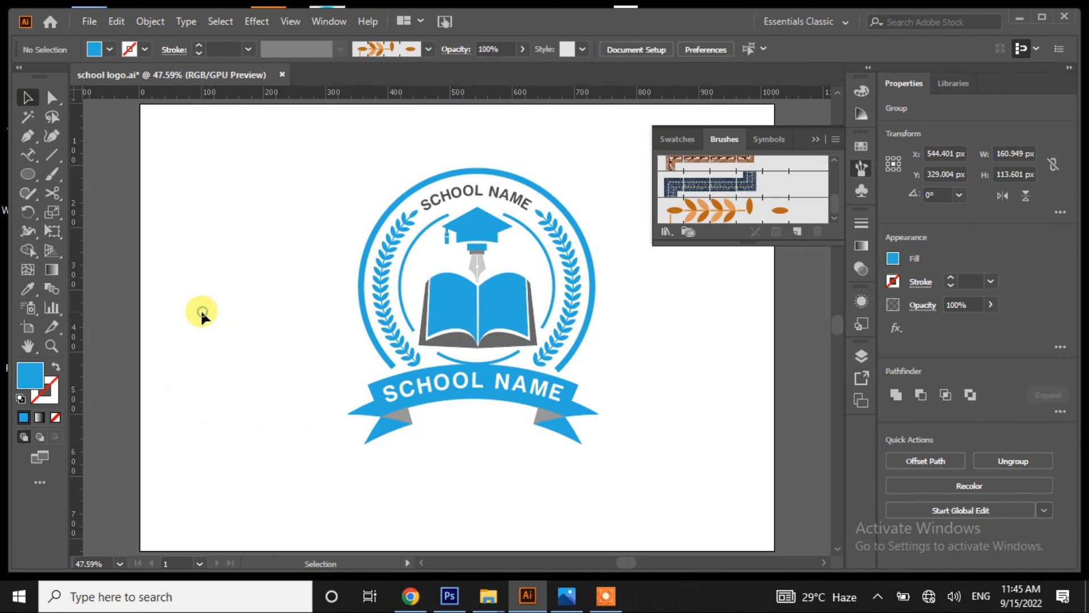
# - Recolour the graduation cap dark grey, sampling the colour from the book cover with the Eyedropper
pyautogui.click(486, 222)
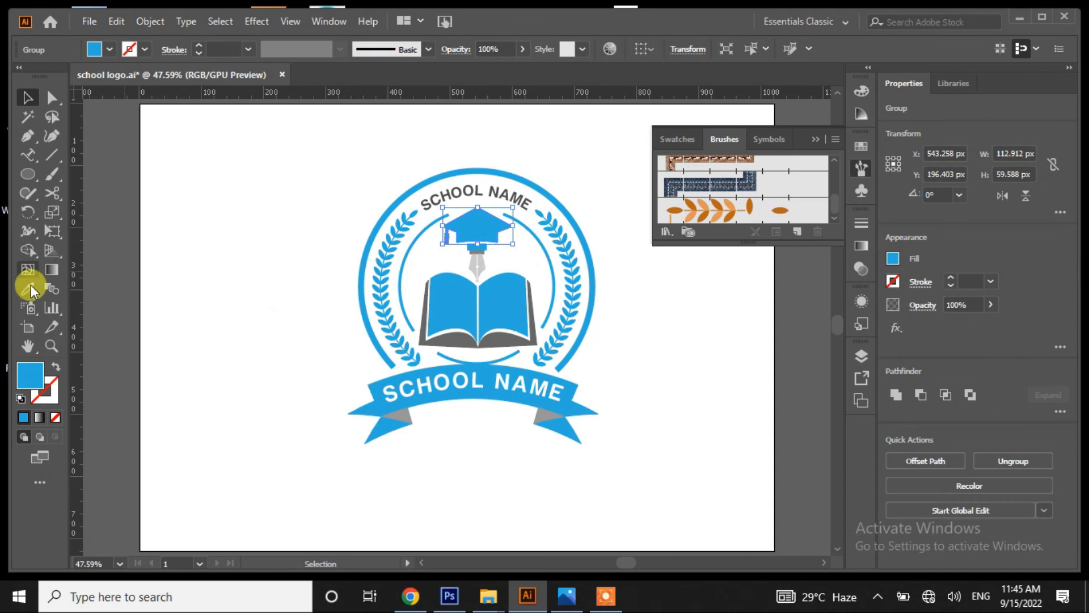
pyautogui.click(28, 288)
pyautogui.click(460, 339)
pyautogui.click(28, 97)
pyautogui.click(209, 281)
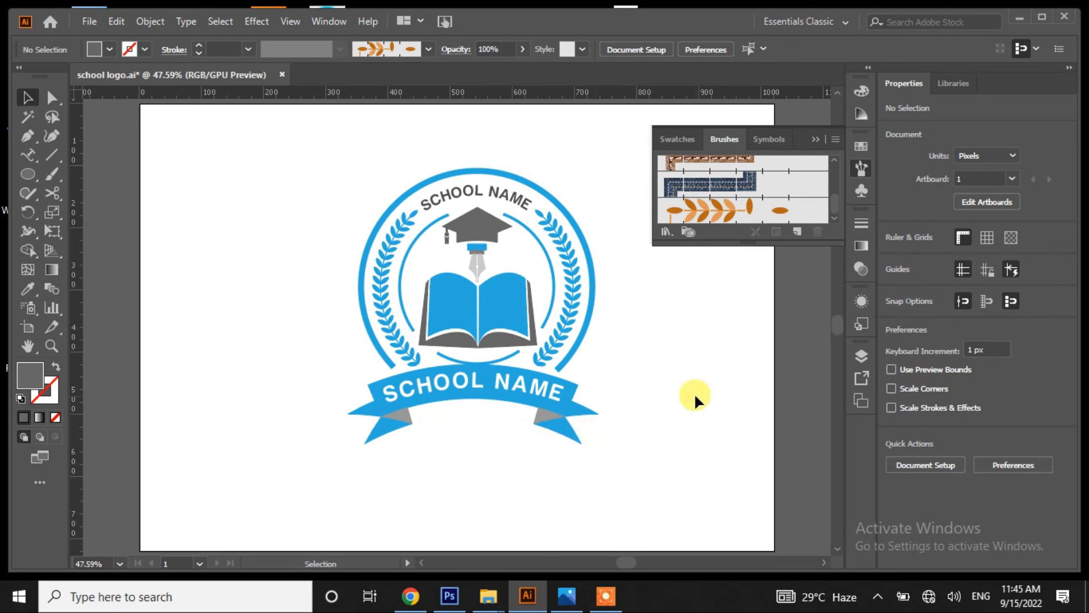
# - Expand the arc-warped ribbon banner's envelope into editable shapes
pyautogui.rightClick(399, 418)
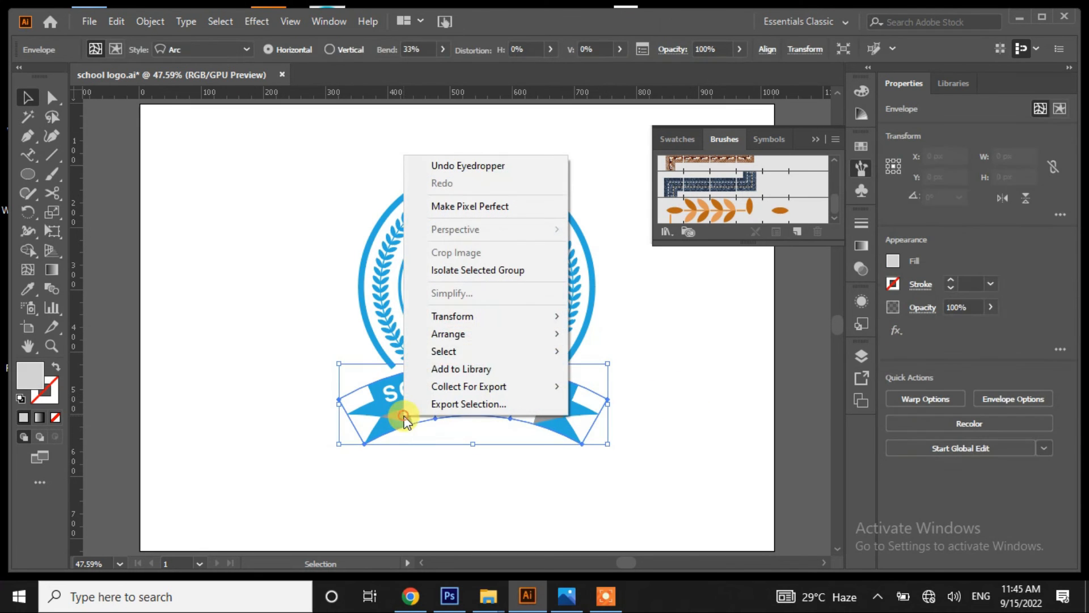
pyautogui.click(140, 21)
pyautogui.click(463, 570)
pyautogui.click(554, 464)
pyautogui.click(572, 438)
pyautogui.click(151, 21)
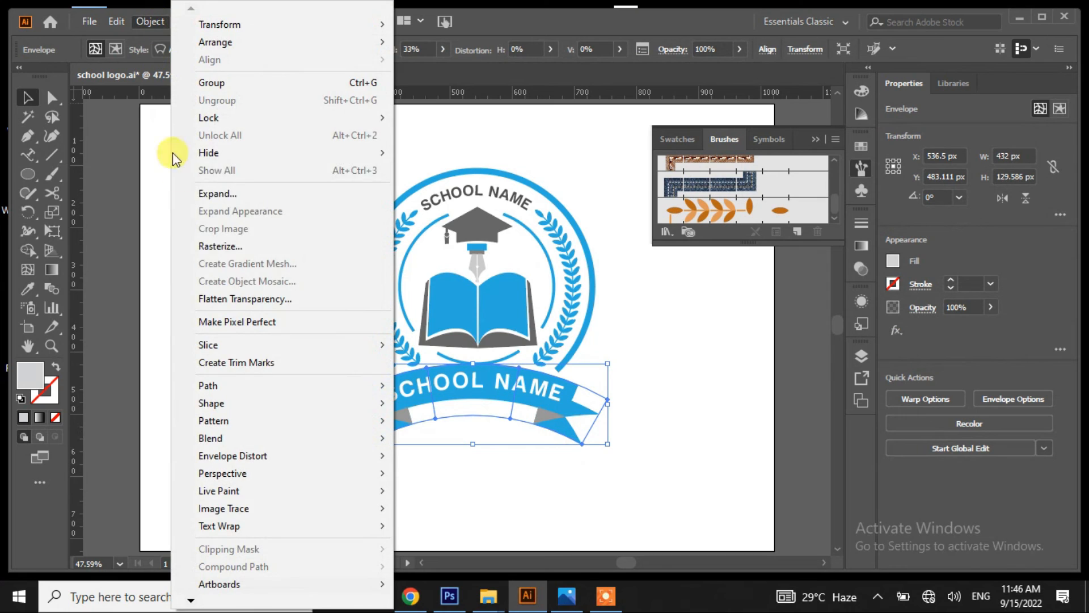
pyautogui.click(245, 193)
pyautogui.click(505, 388)
pyautogui.click(268, 379)
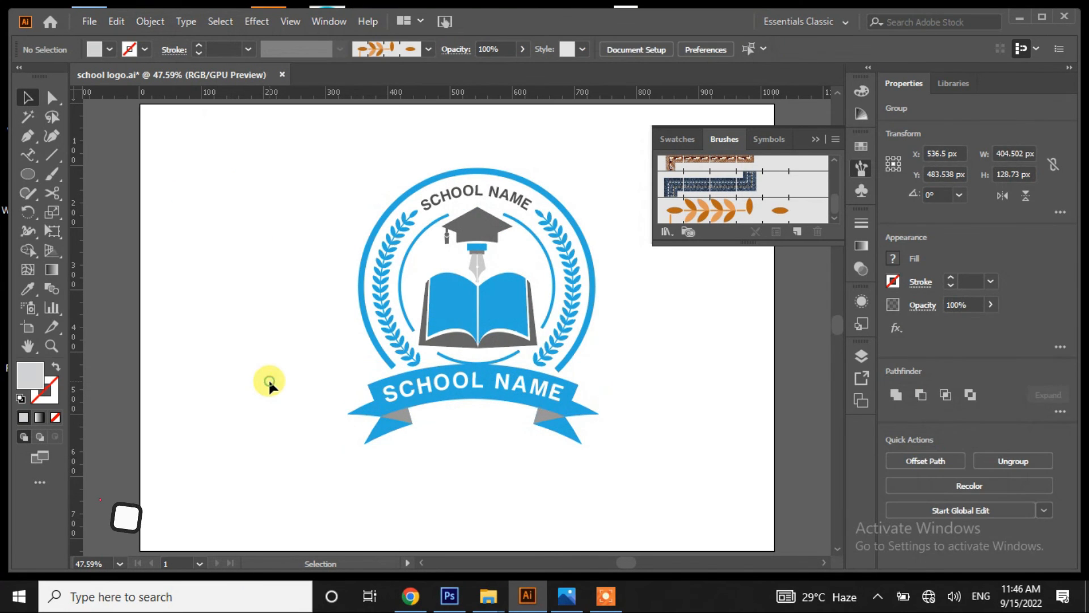
# - Ungroup the expanded ribbon banner twice so that its individual pieces are separate
pyautogui.rightClick(404, 420)
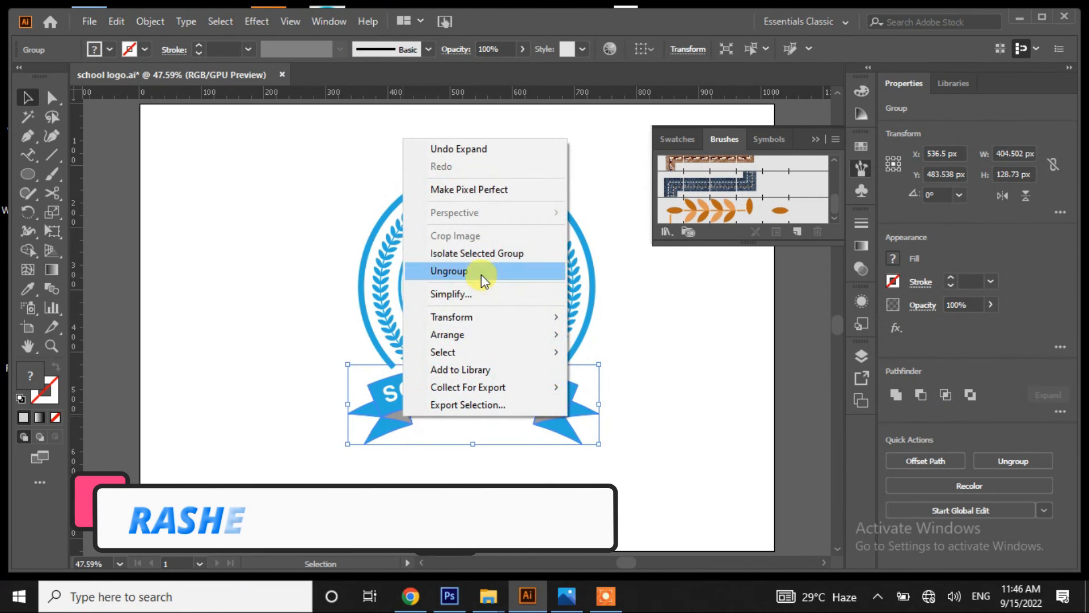
pyautogui.click(485, 274)
pyautogui.click(431, 438)
pyautogui.click(404, 414)
pyautogui.rightClick(404, 414)
pyautogui.click(455, 273)
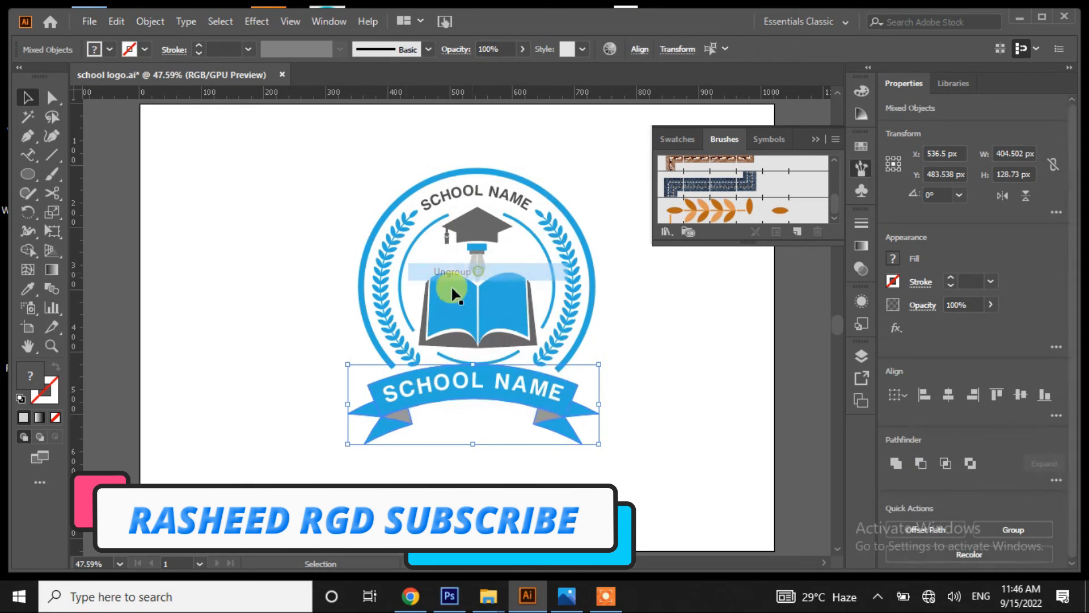
pyautogui.click(171, 348)
# - Recolour the ribbon's two folded parts dark grey, sampling the colour from the graduation cap with the Eyedropper
pyautogui.click(406, 417)
pyautogui.click(28, 287)
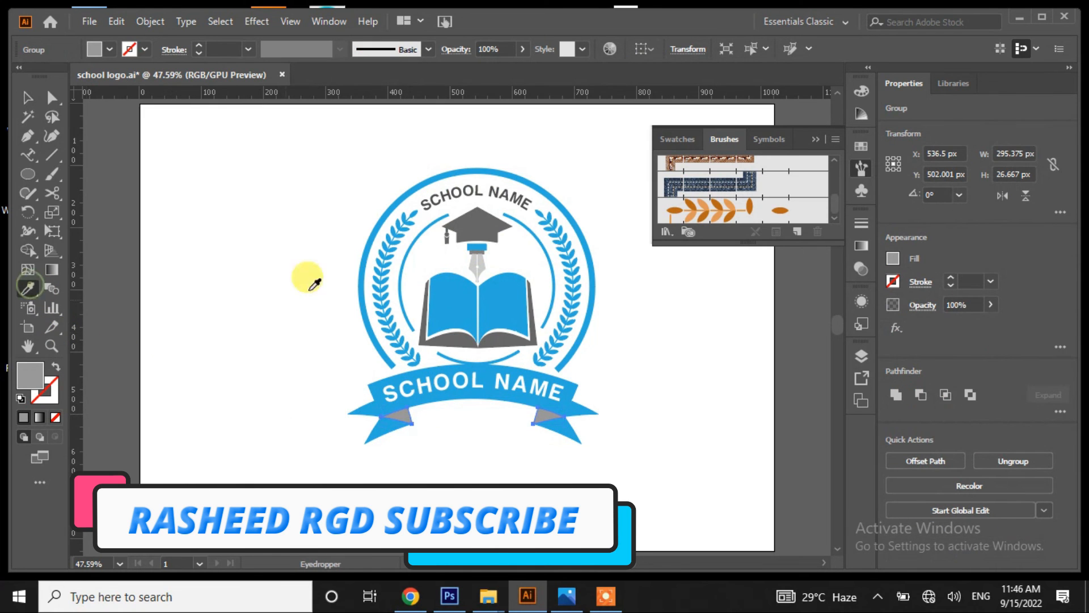
pyautogui.click(472, 216)
pyautogui.click(24, 108)
pyautogui.click(392, 454)
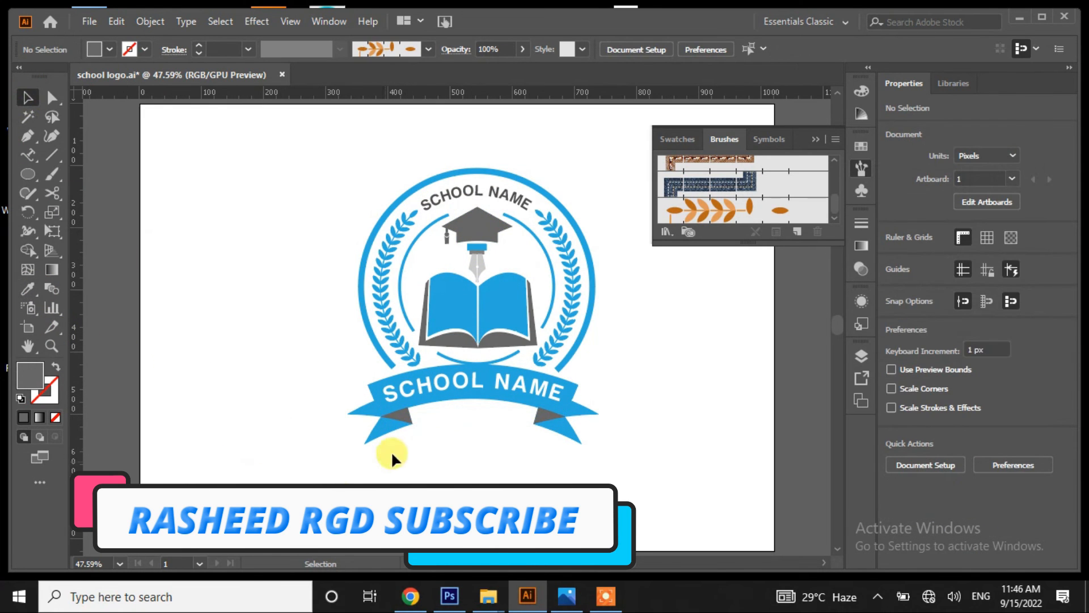
# - Select the ribbon's two lower tails together with its centre band and apply Join to their paths
pyautogui.click(376, 430)
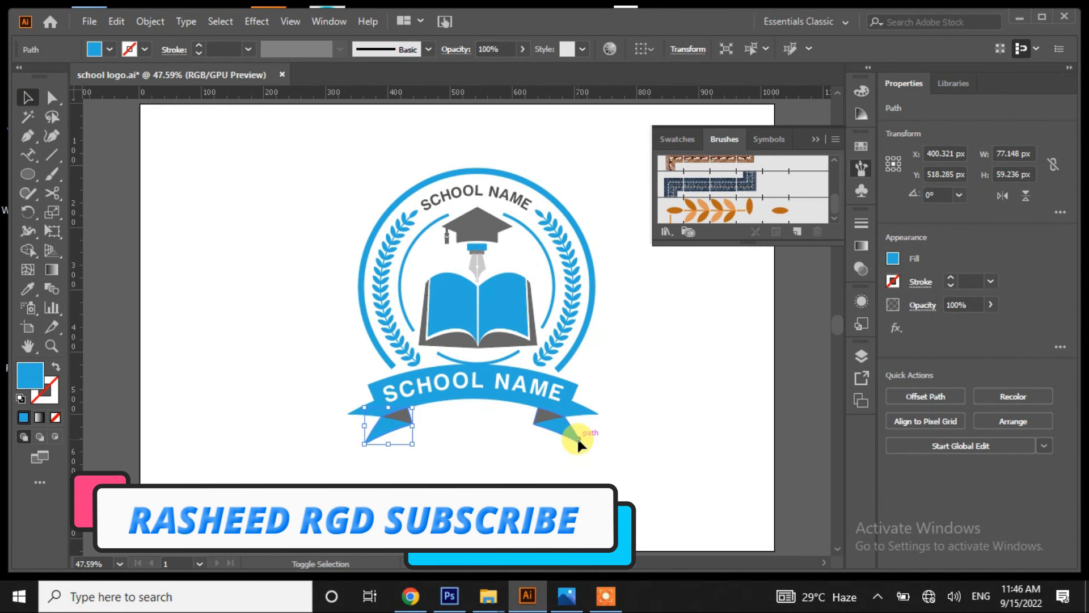
pyautogui.keyDown('shift'); pyautogui.click(577, 438); pyautogui.keyUp('shift')
pyautogui.keyDown('shift'); pyautogui.click(575, 384); pyautogui.keyUp('shift')
pyautogui.rightClick(573, 432)
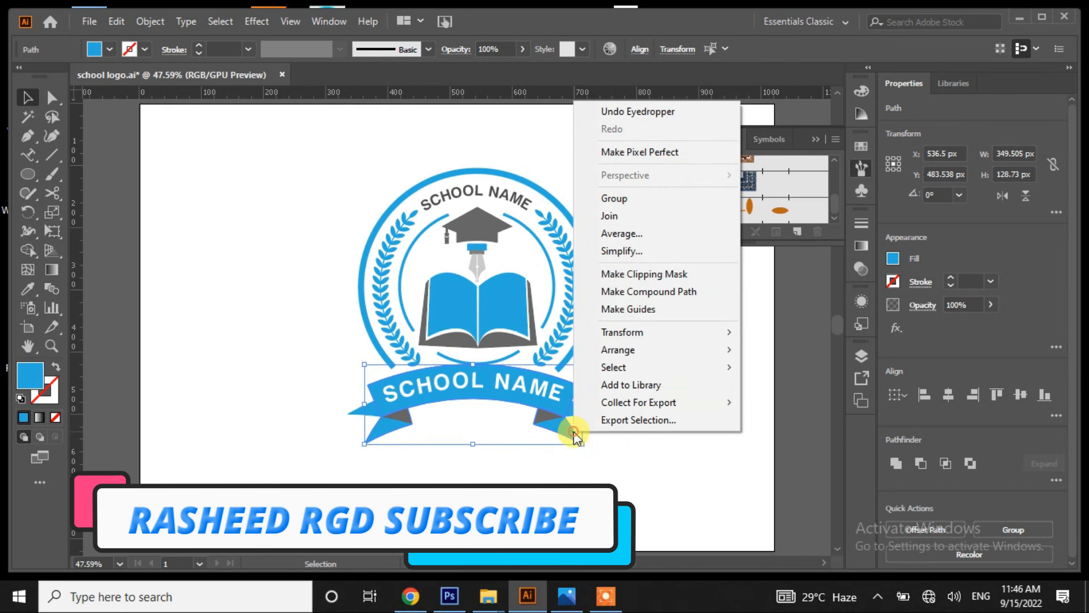
pyautogui.click(638, 215)
pyautogui.click(318, 369)
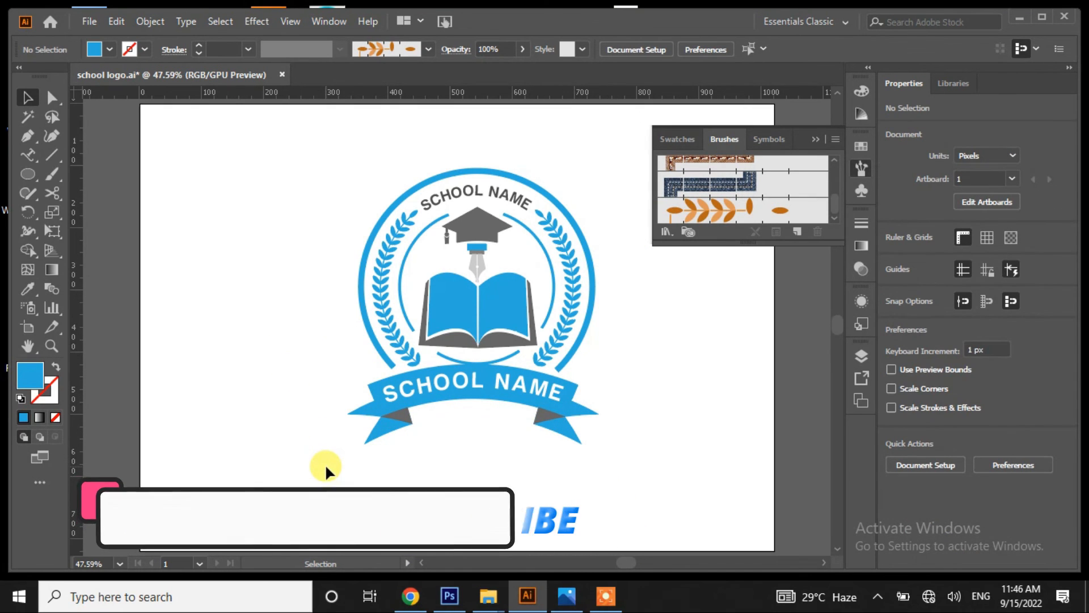